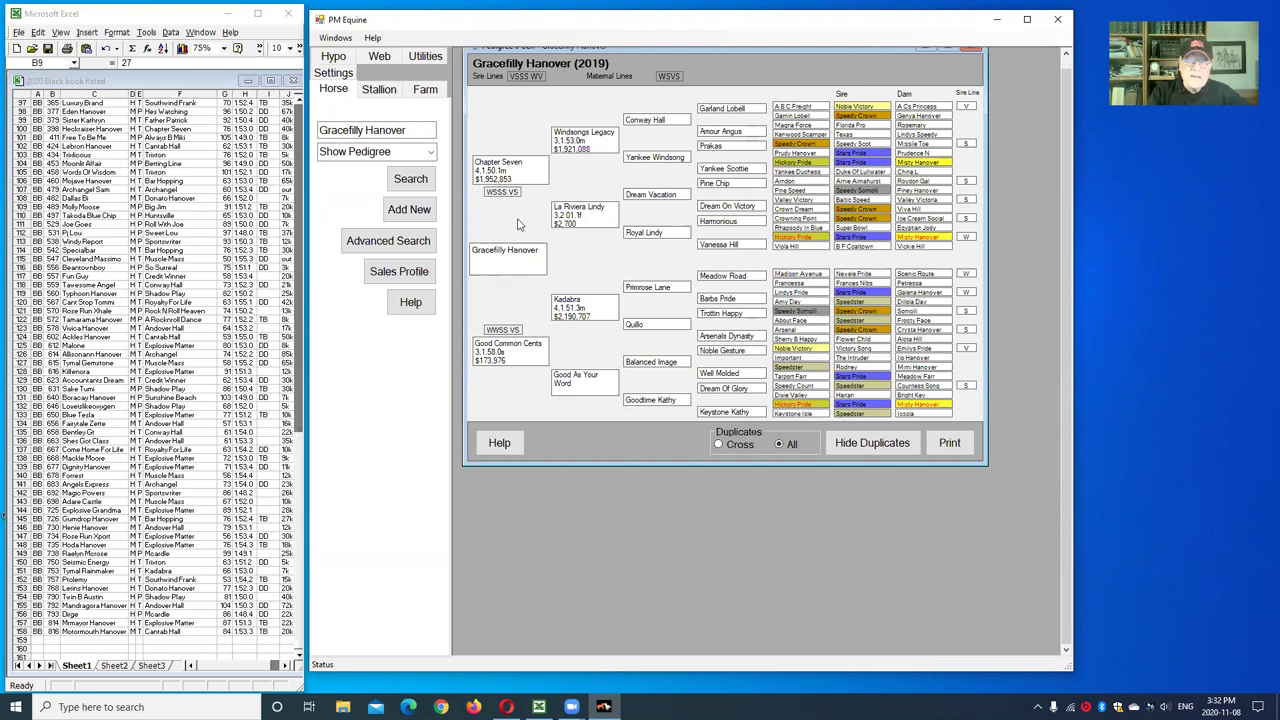
- List the horses with Kadabra at the same pedigree position as in Gracefilly Hanover's pedigree, with the full list in view
right_click(571, 303)
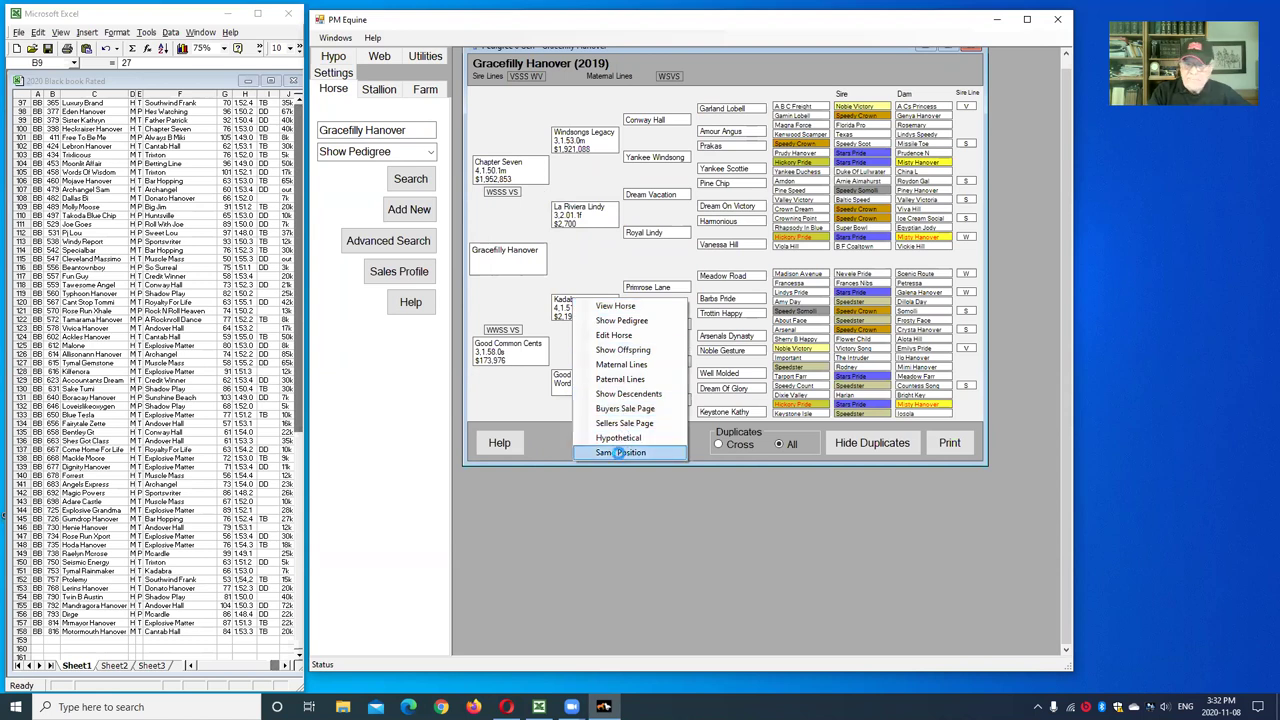
click(621, 453)
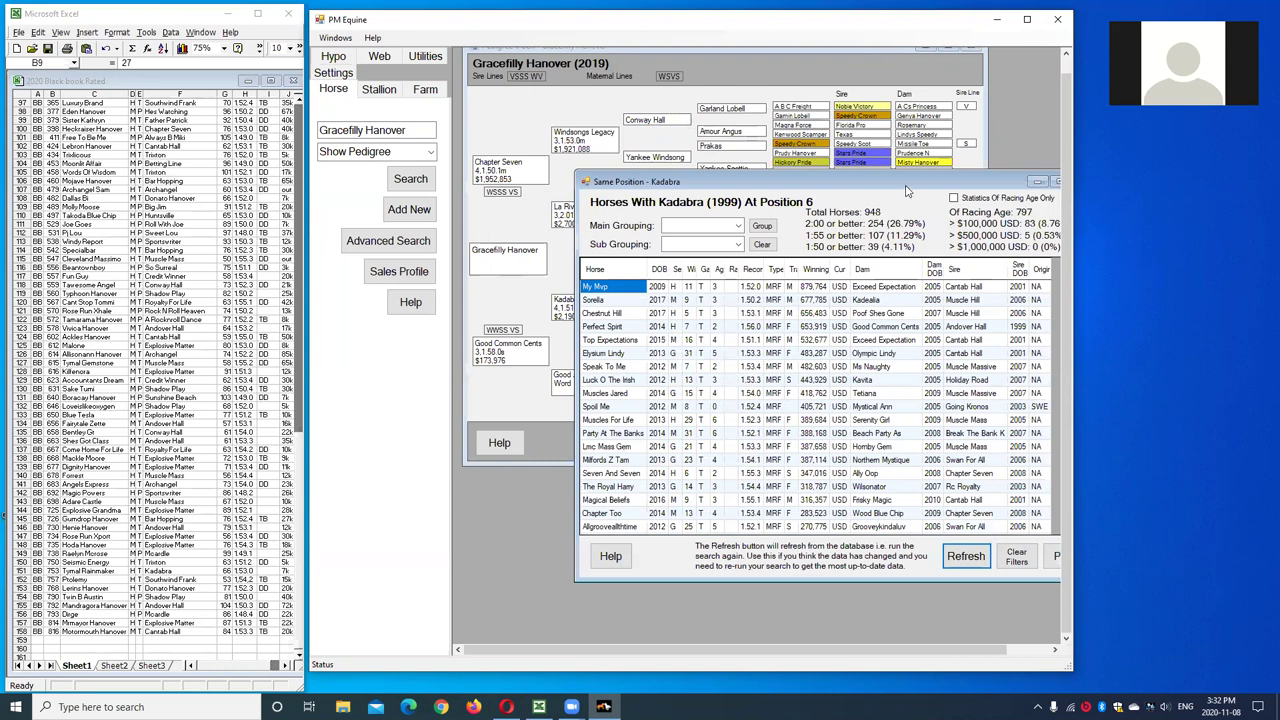
drag(906, 190, 831, 118)
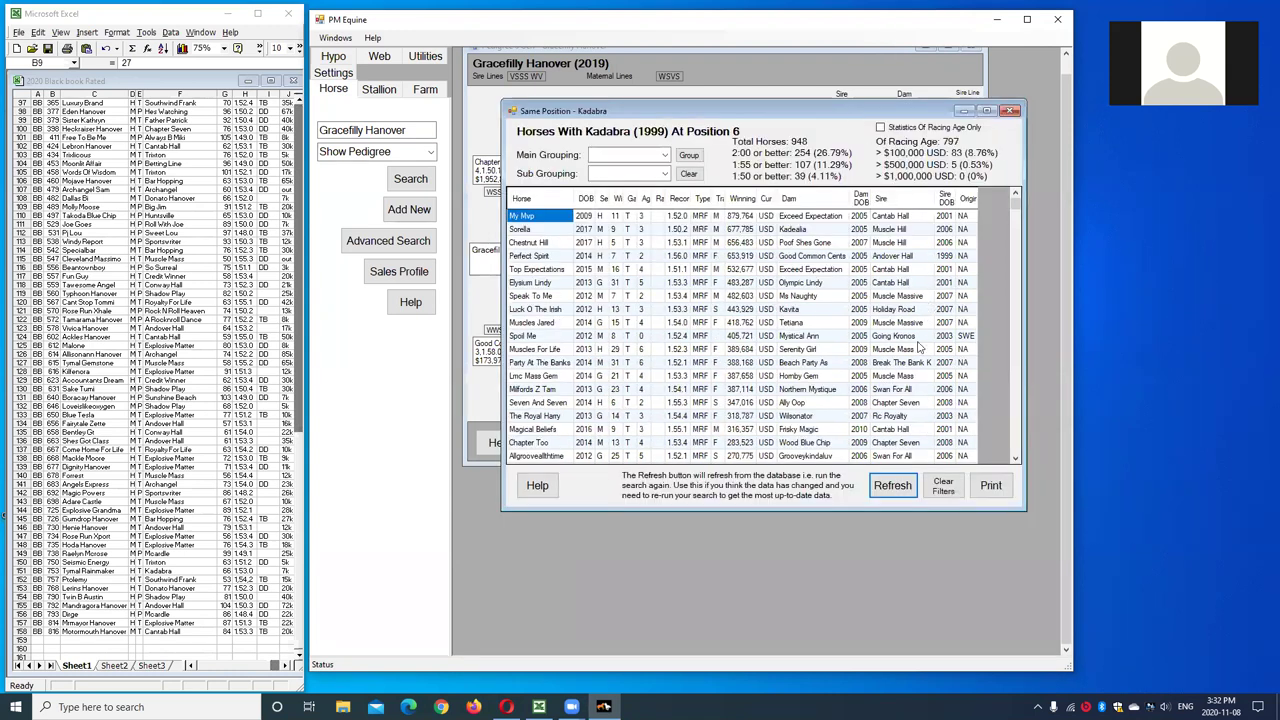
- Filter the Kadabra same-position list to horses sired by Chapter Seven
click(900, 404)
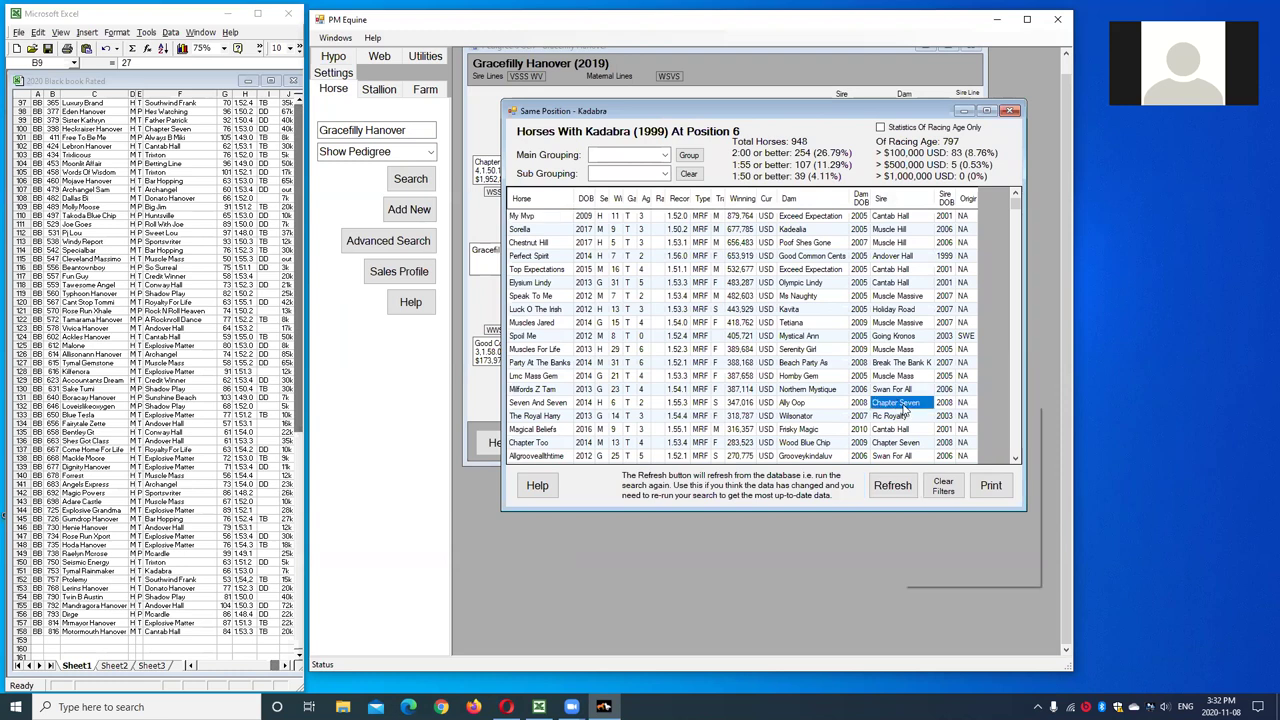
right_click(903, 408)
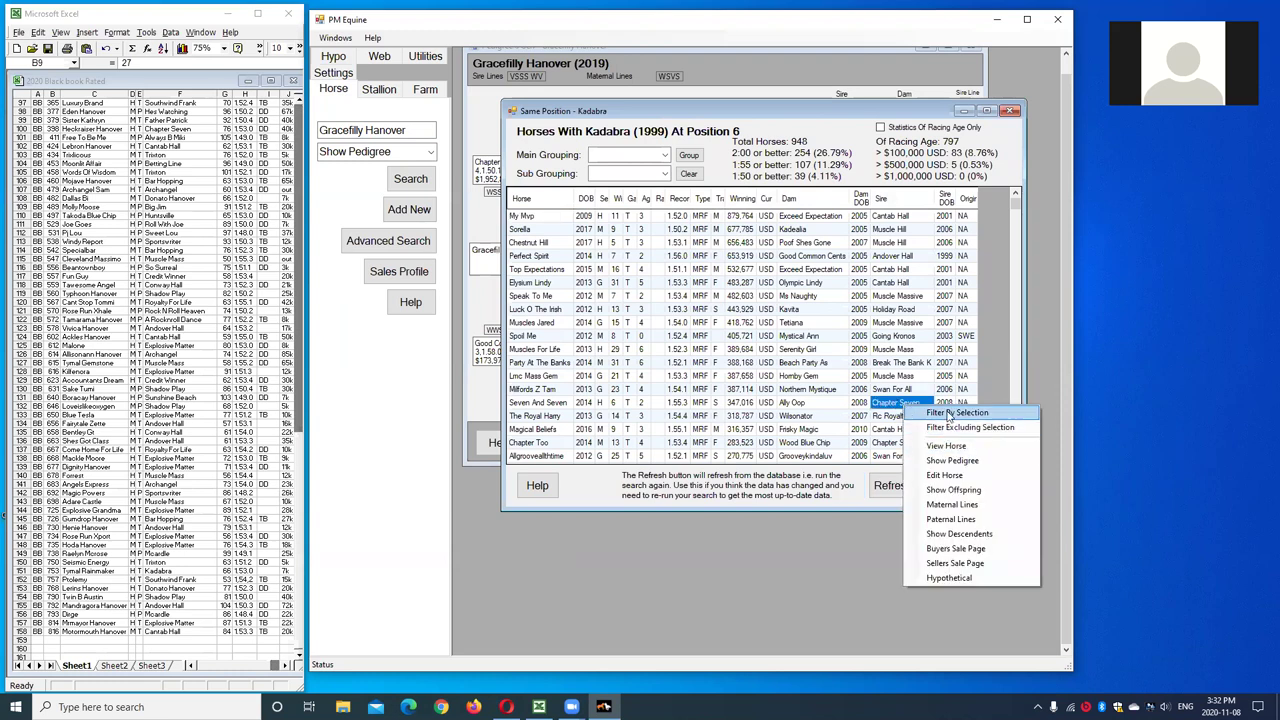
click(948, 413)
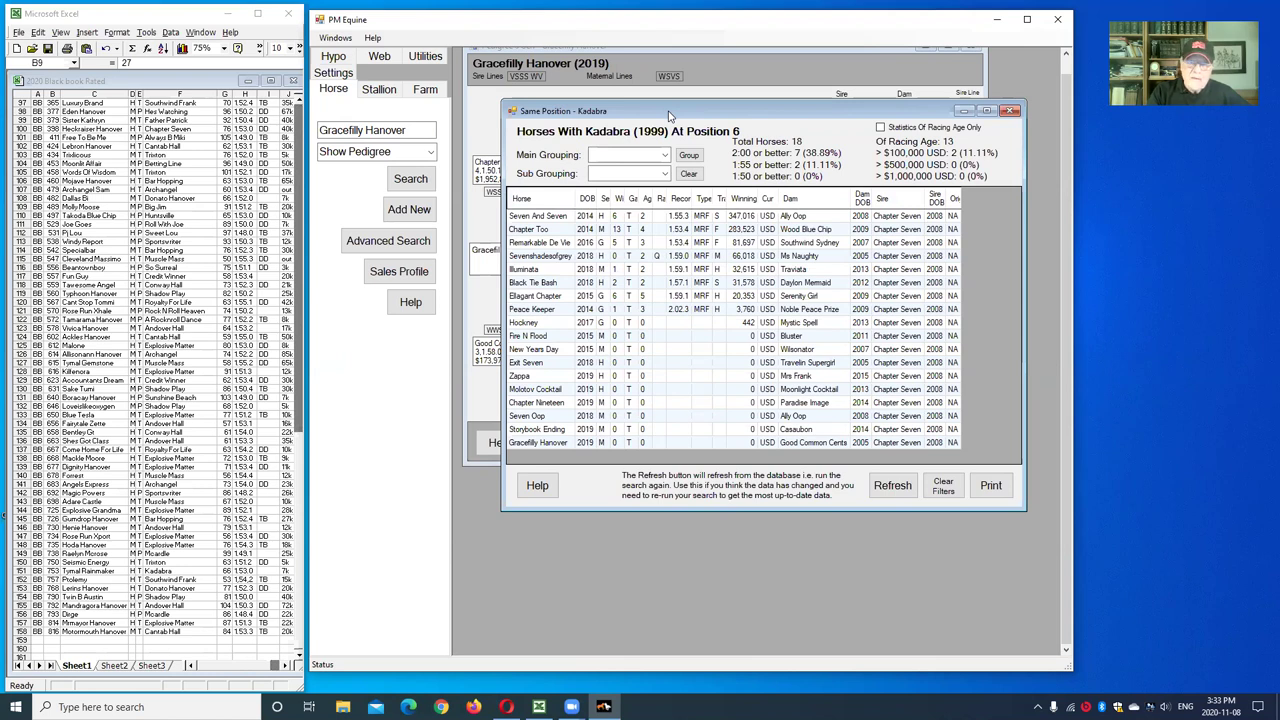
- View the pedigree of Seven And Seven from the filtered list, then close it
drag(670, 117, 812, 219)
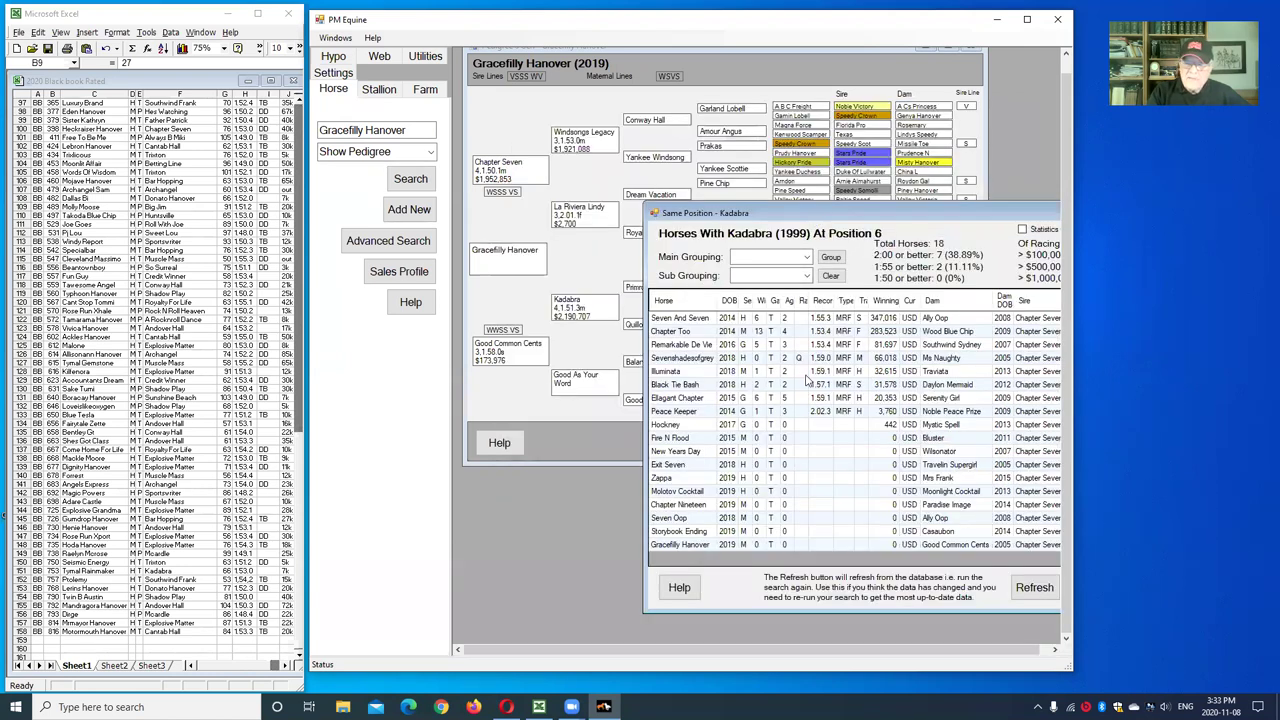
right_click(708, 318)
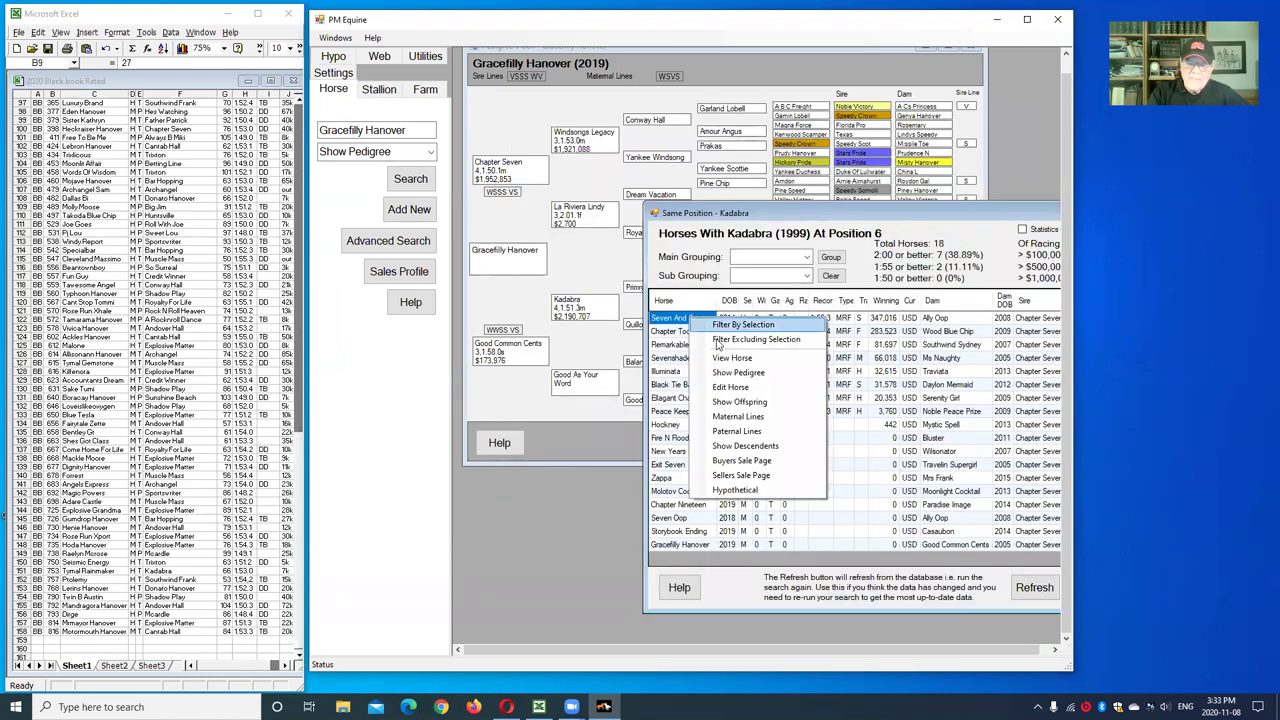
click(733, 372)
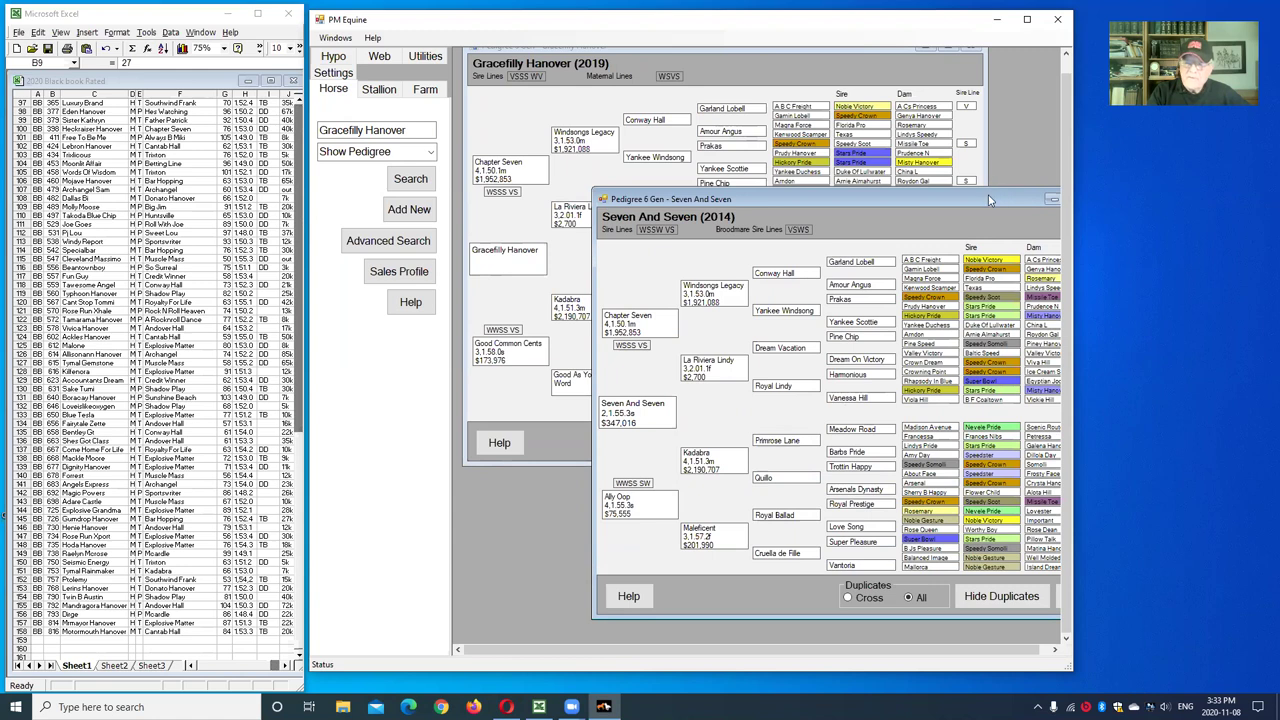
drag(988, 200, 923, 175)
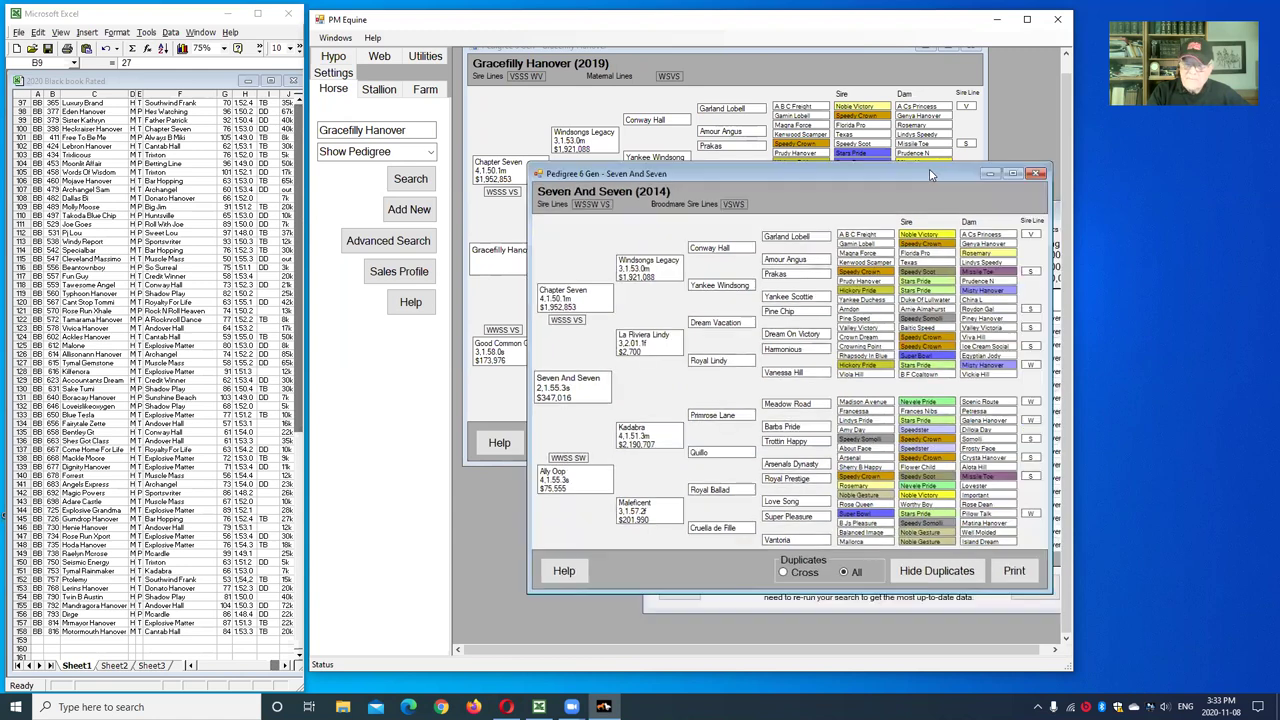
click(1036, 175)
- Show the pedigree of Chapter Too from the filtered list and move it clear of Gracefilly Hanover's pedigree
click(683, 332)
right_click(683, 333)
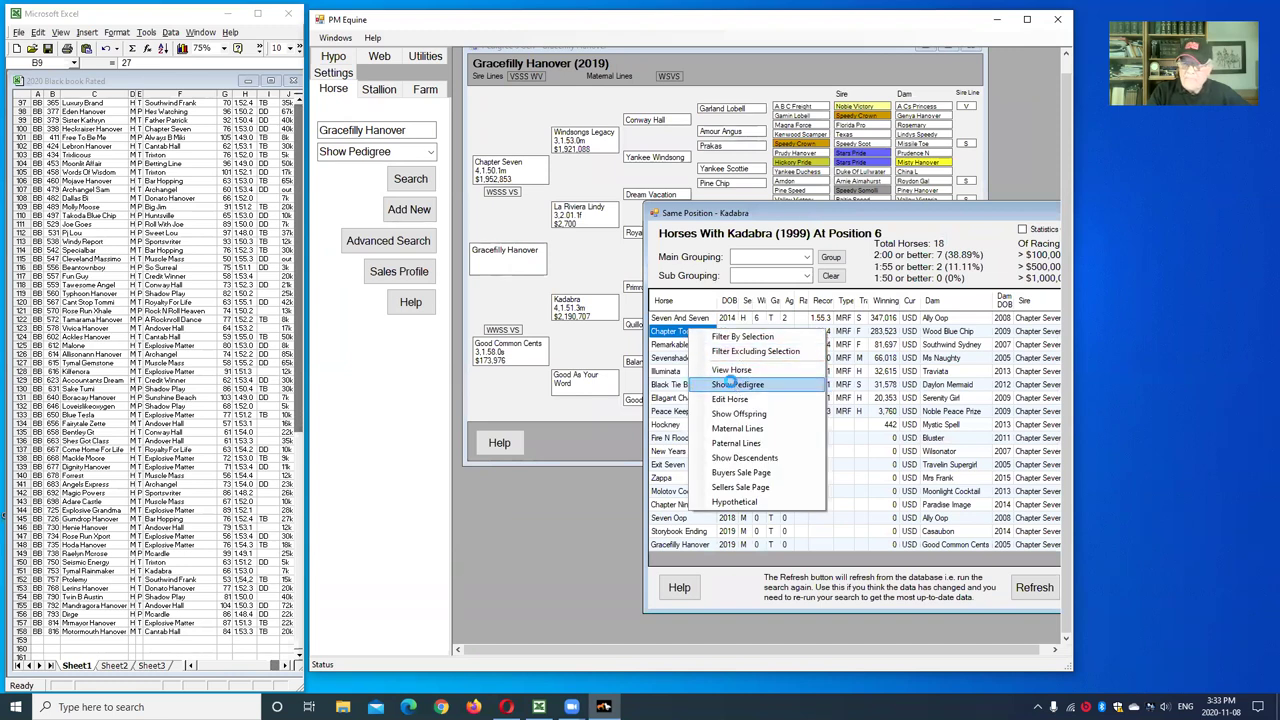
click(733, 384)
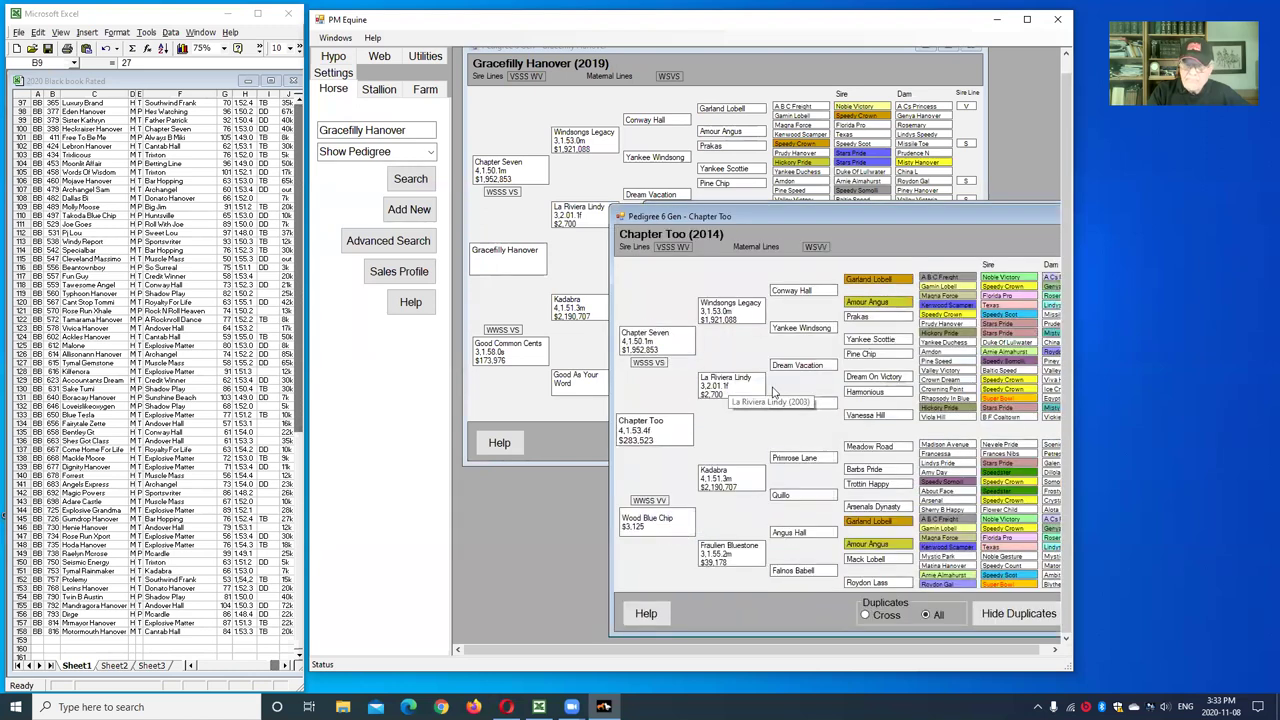
click(856, 217)
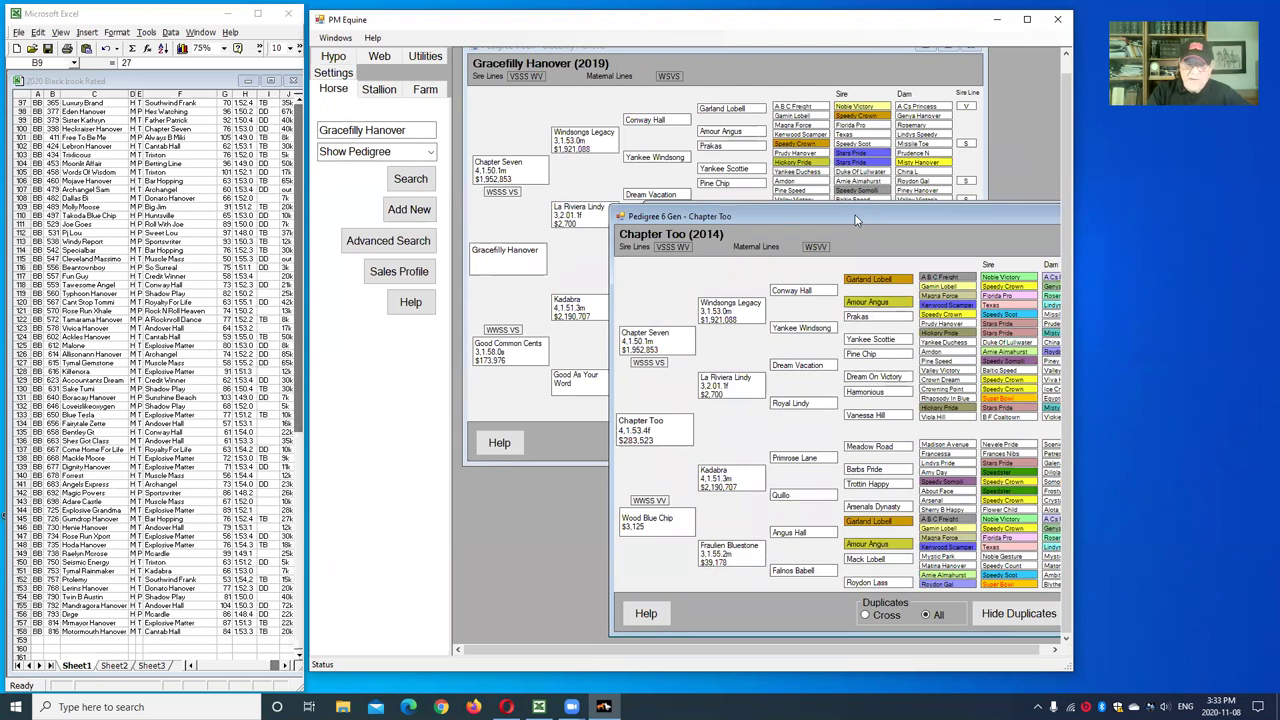
drag(855, 215, 979, 243)
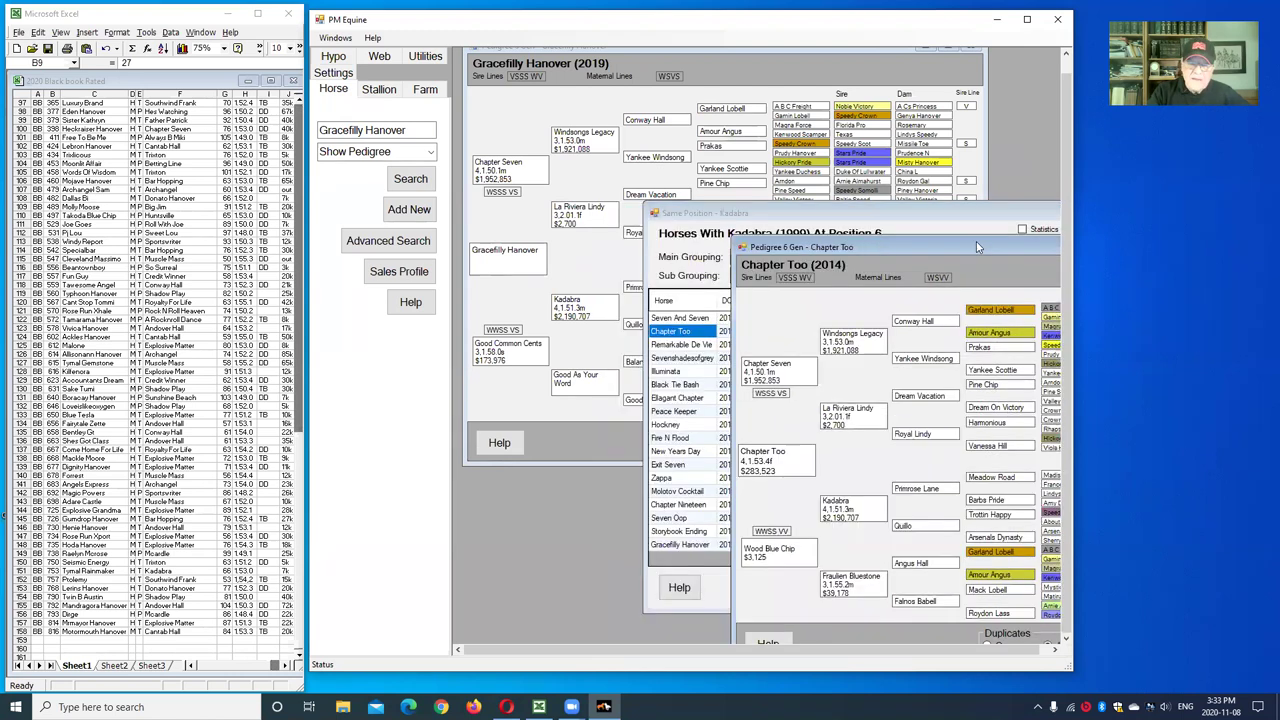
- Compare Gracefilly Hanover's pedigree with Chapter Too's, bringing the whole Chapter Too pedigree into view
click(577, 349)
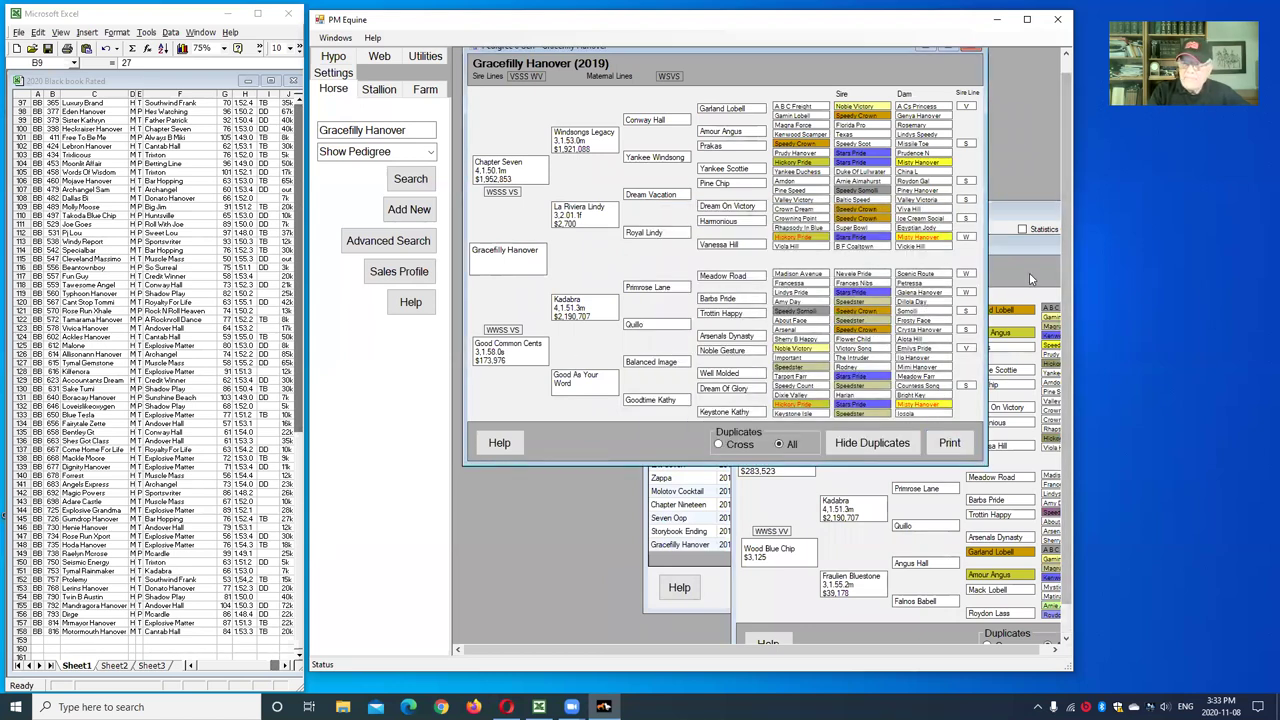
click(1025, 246)
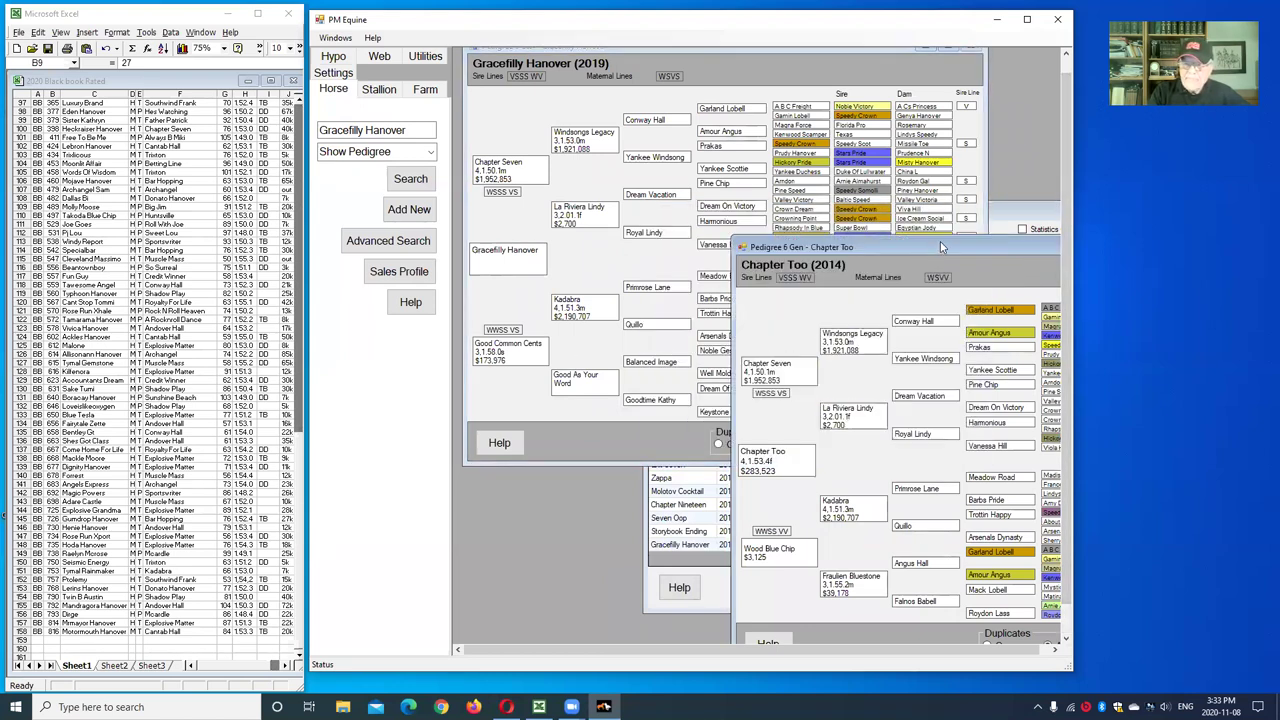
drag(936, 246, 684, 237)
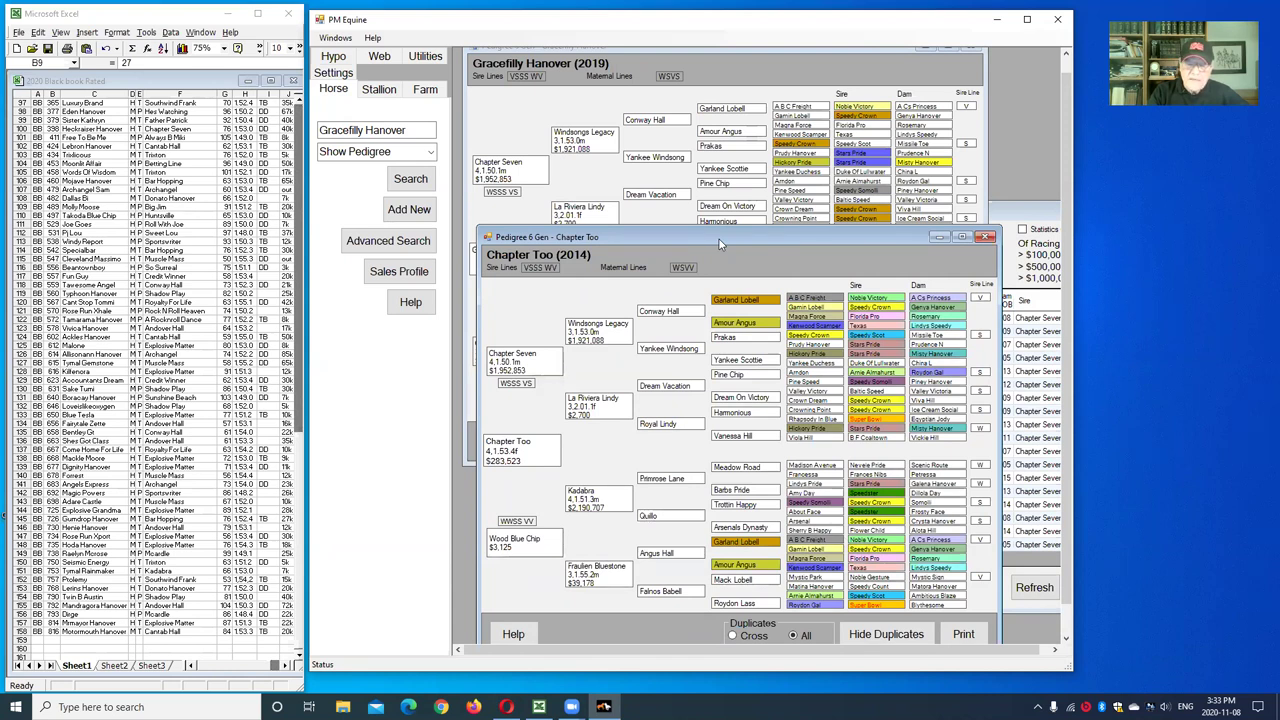
drag(720, 244, 730, 213)
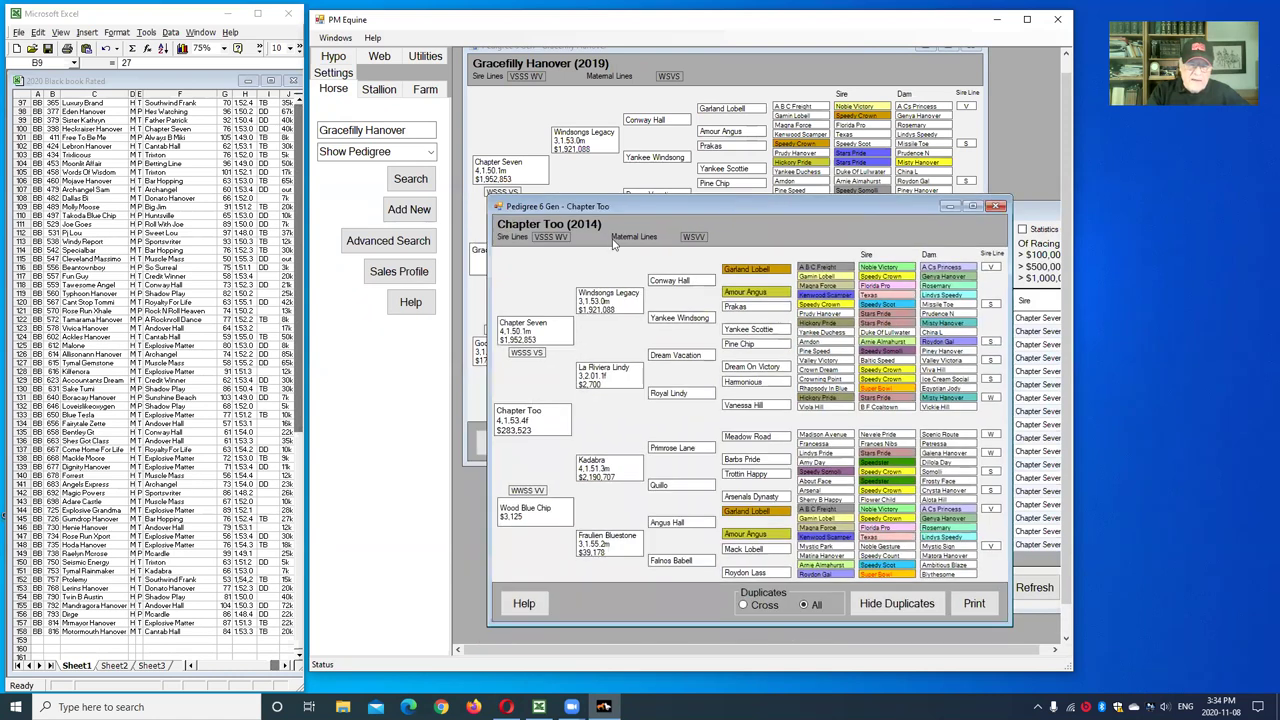
- Examine the buyers sale page of Chapter Too's dam, Wood Blue Chip, and close both it and Chapter Too's pedigree
right_click(531, 510)
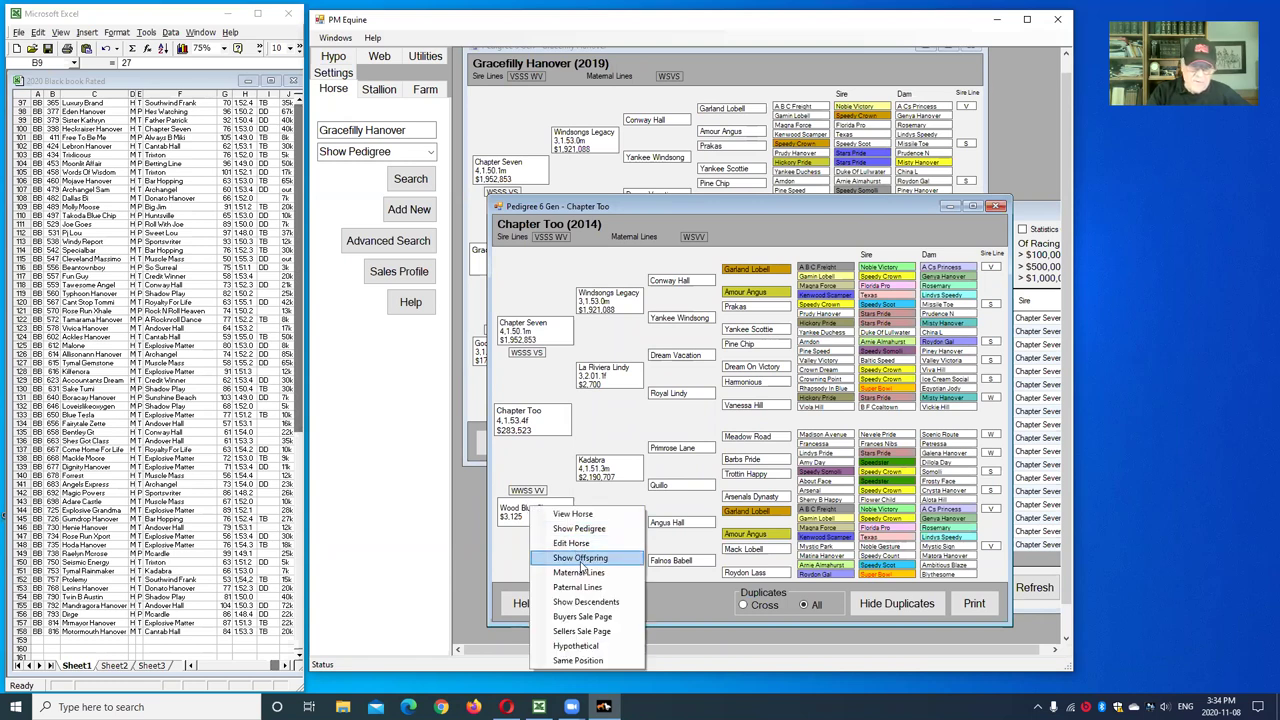
click(586, 617)
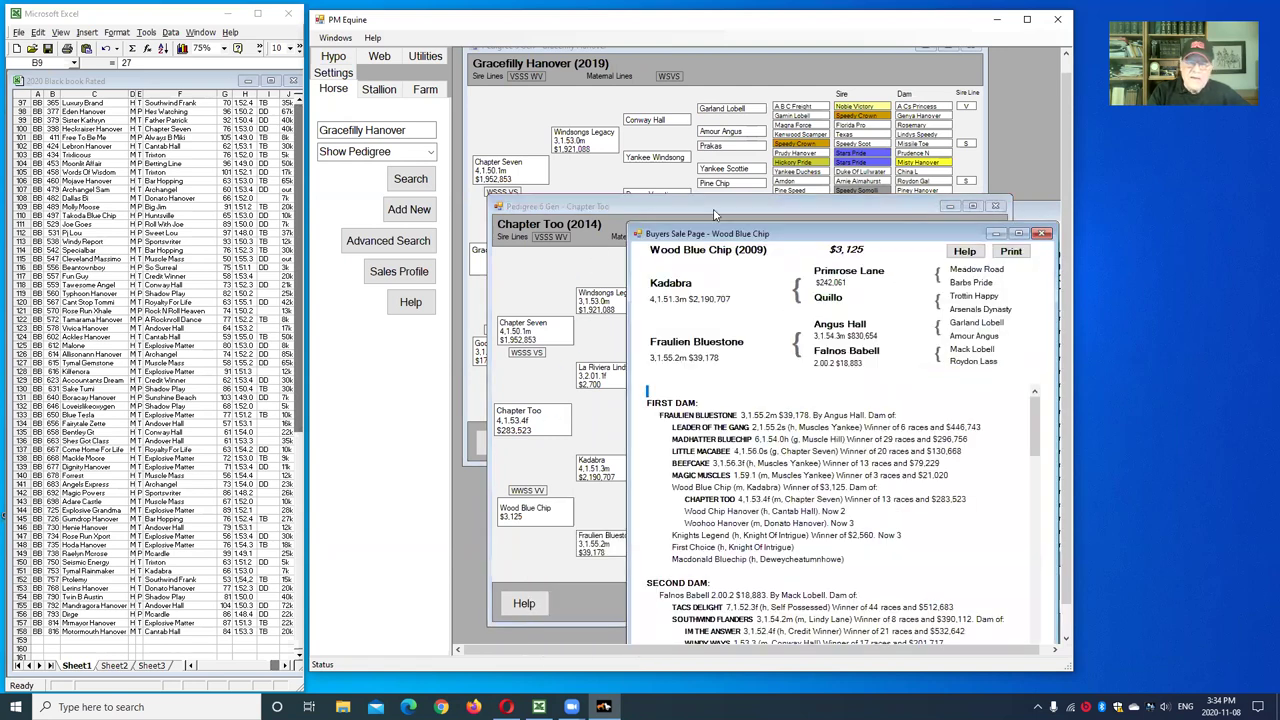
drag(709, 229, 628, 116)
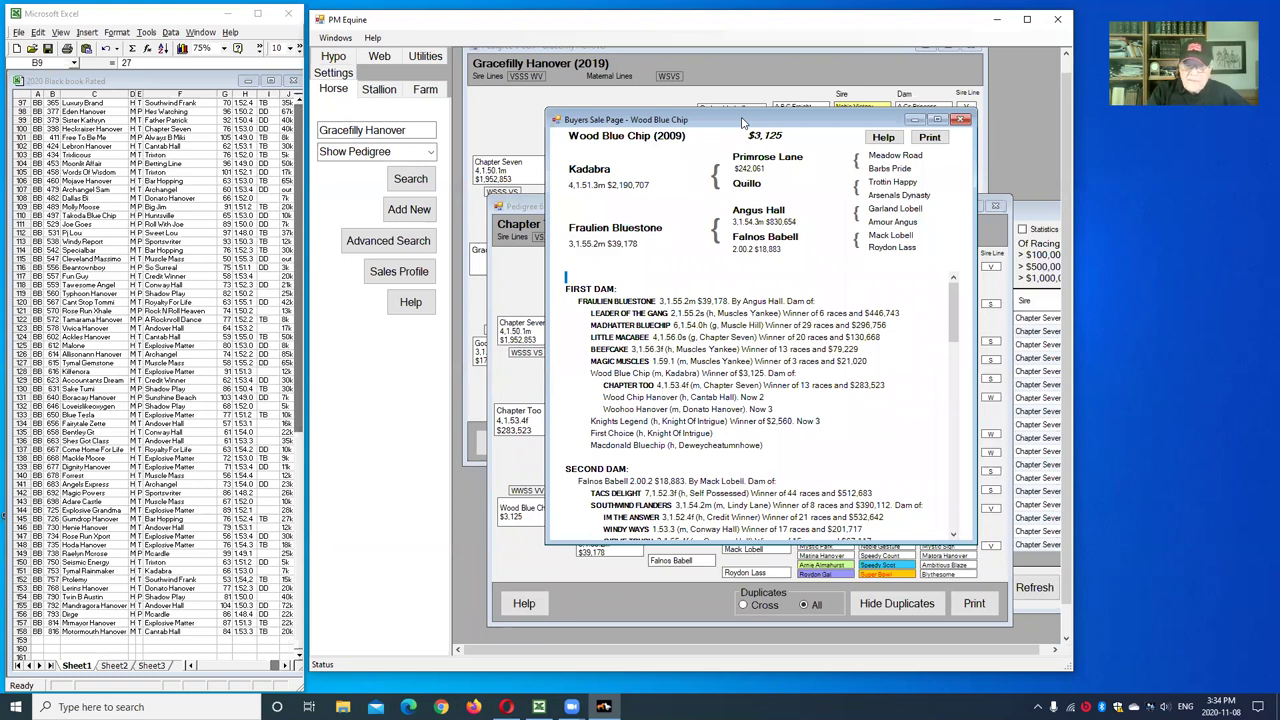
drag(742, 122, 758, 154)
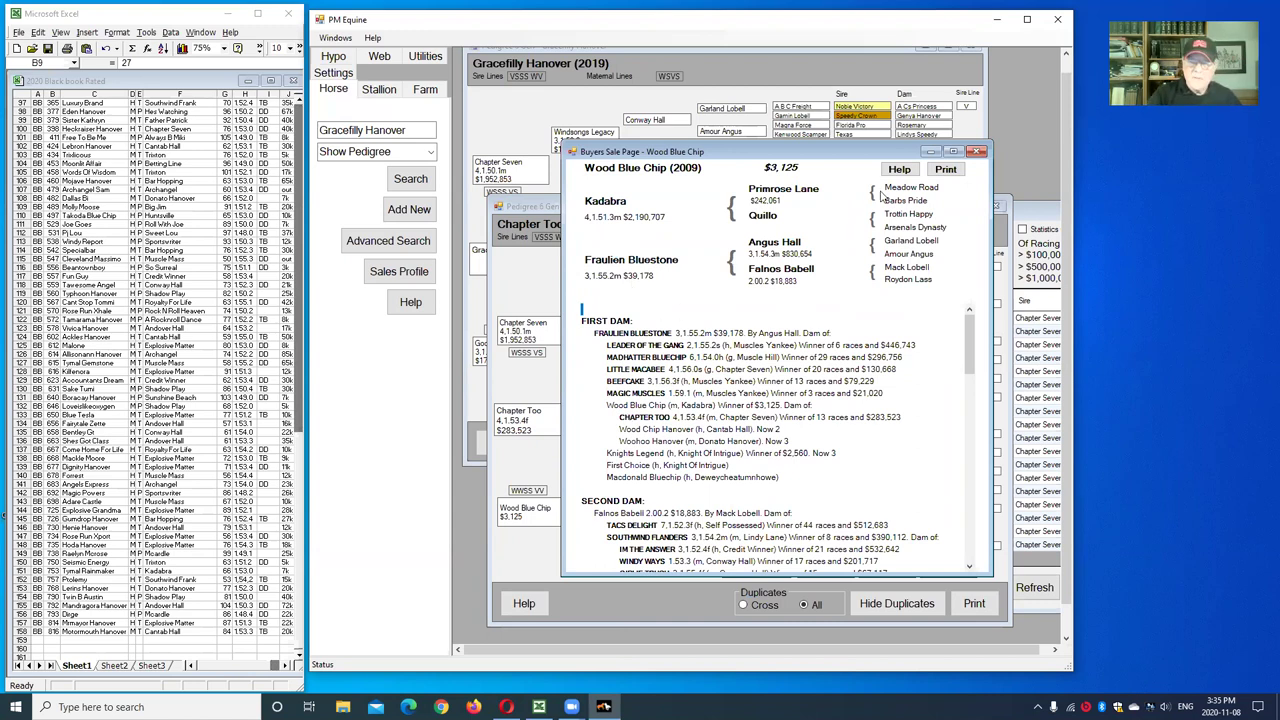
click(978, 151)
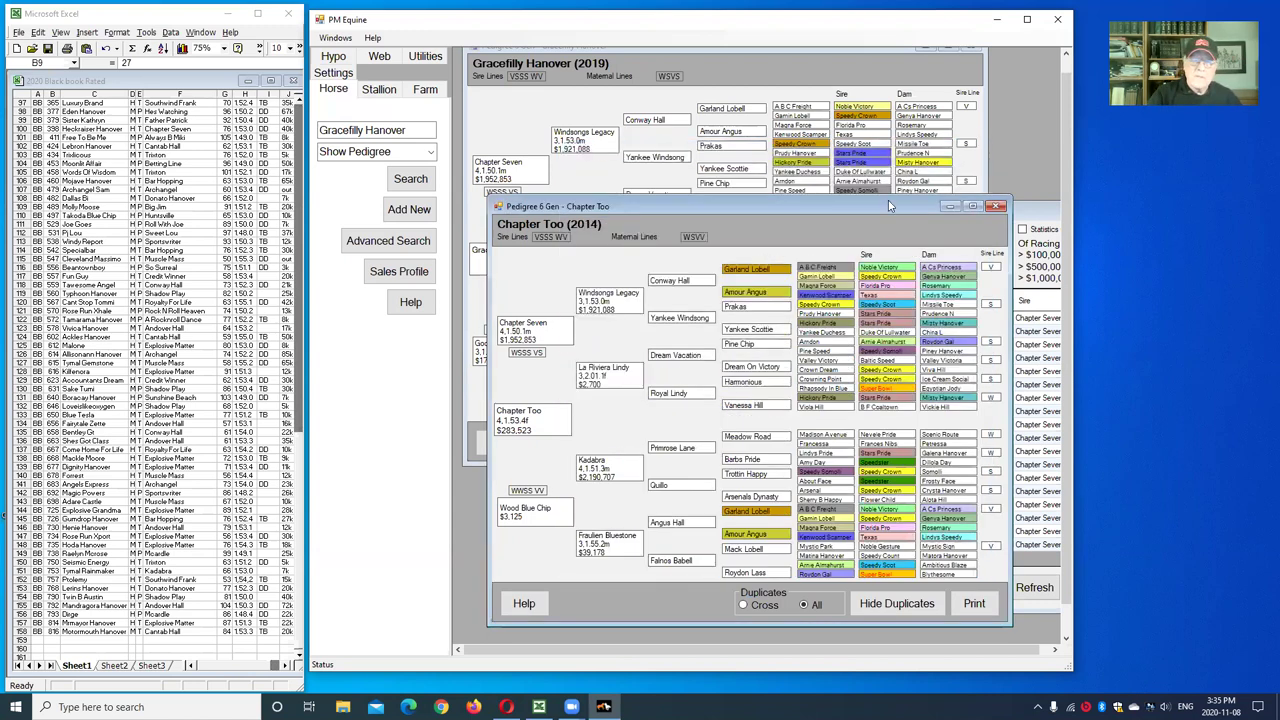
click(996, 207)
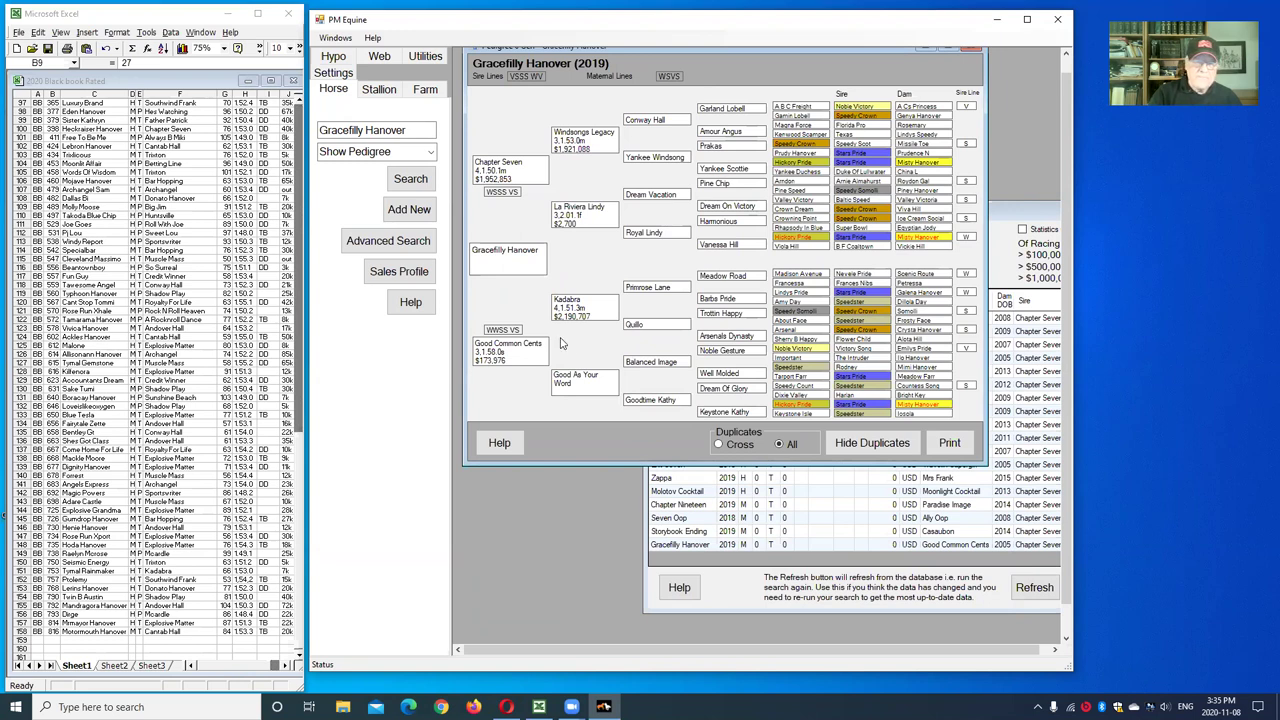
- Read through the first and second dam sections on the buyers sale page of Gracefilly Hanover's dam, Good Common Cents, and close it
right_click(530, 347)
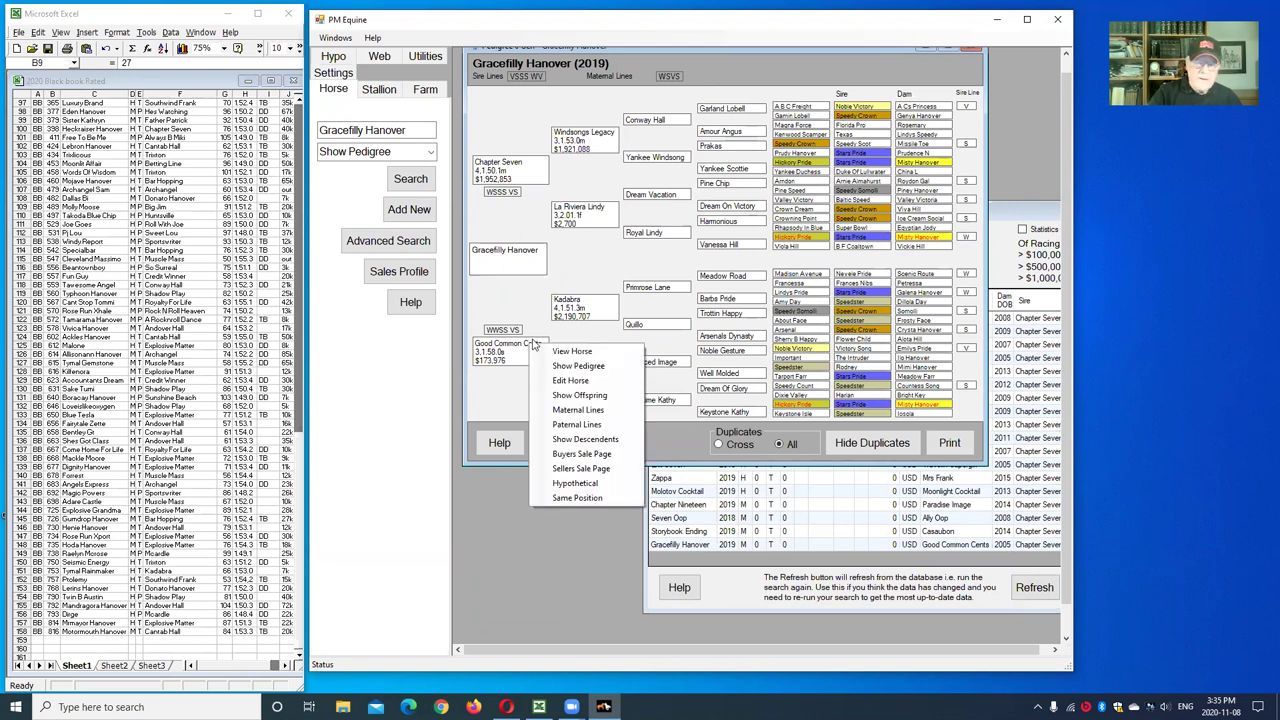
click(579, 455)
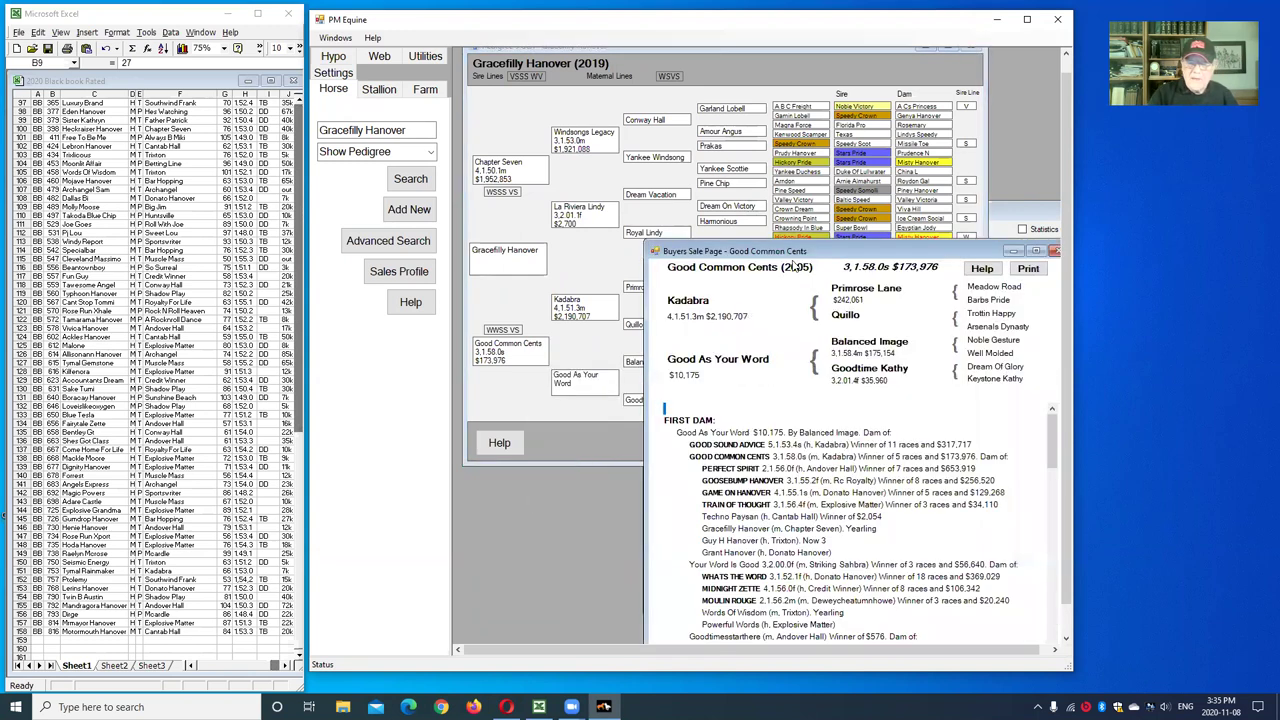
drag(798, 251, 678, 107)
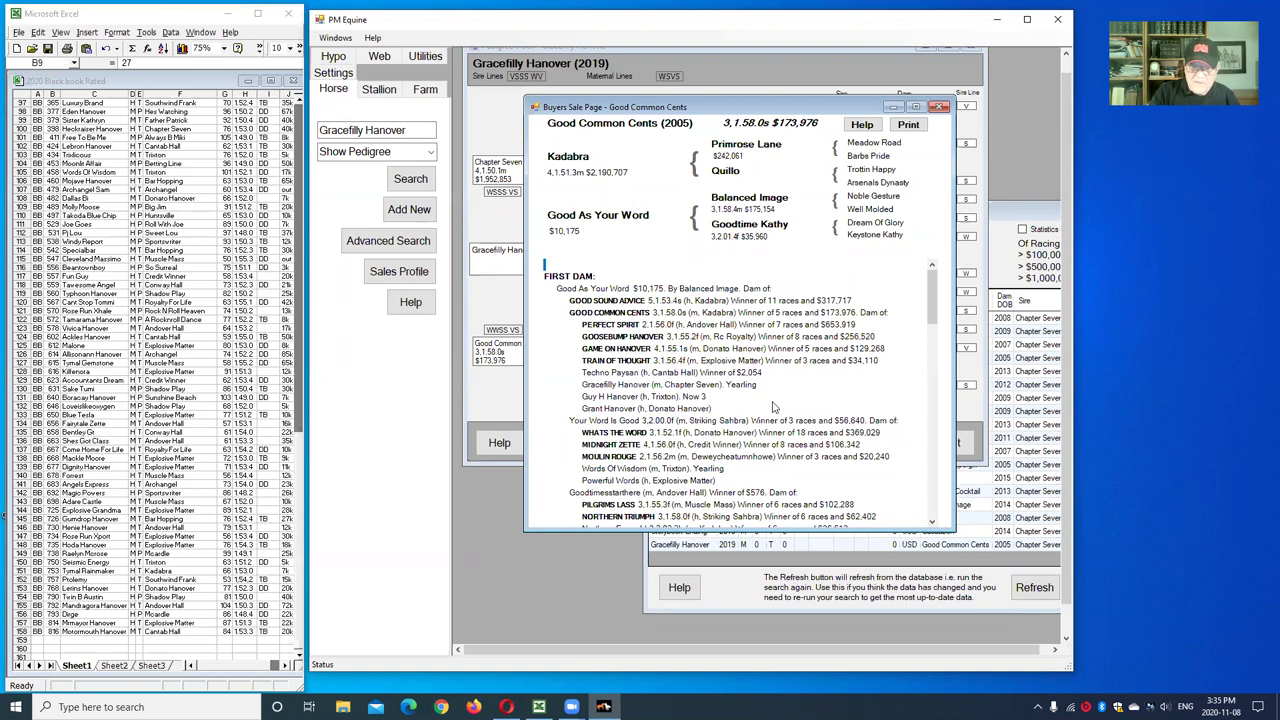
scroll(761, 452, down, 5)
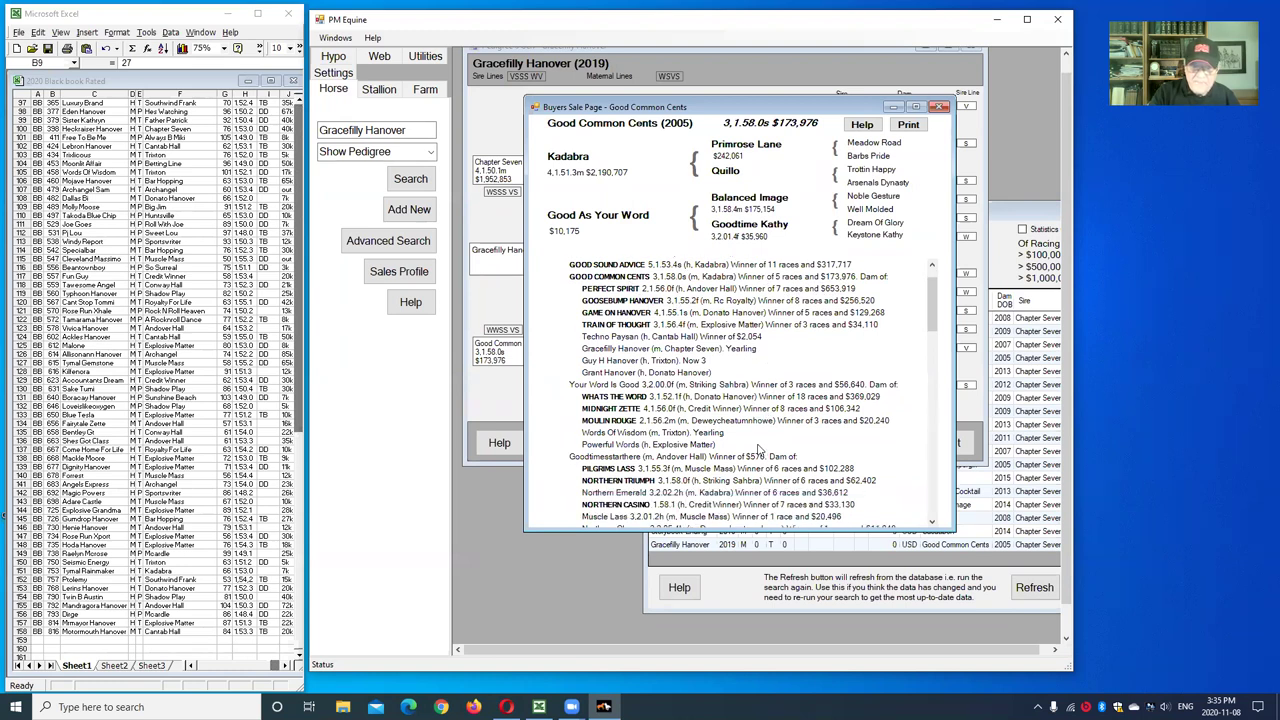
scroll(756, 446, down, 2)
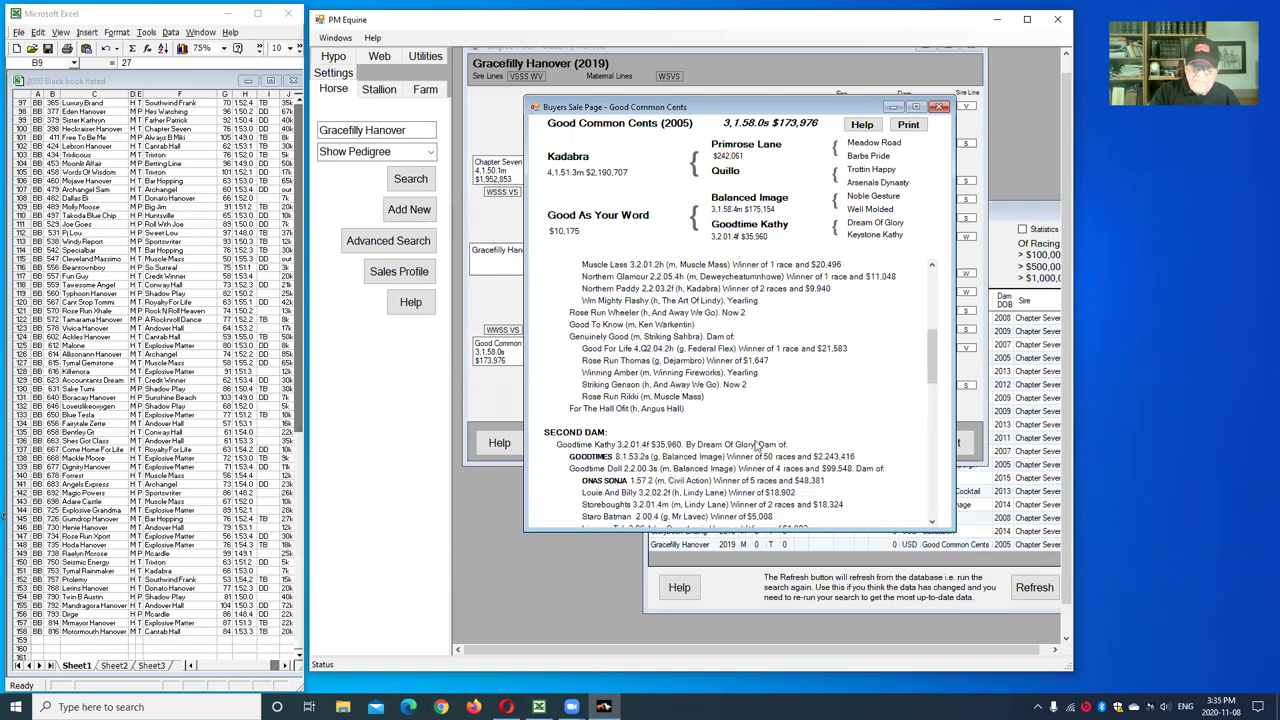
scroll(755, 440, up, 3)
scroll(756, 442, up, 4)
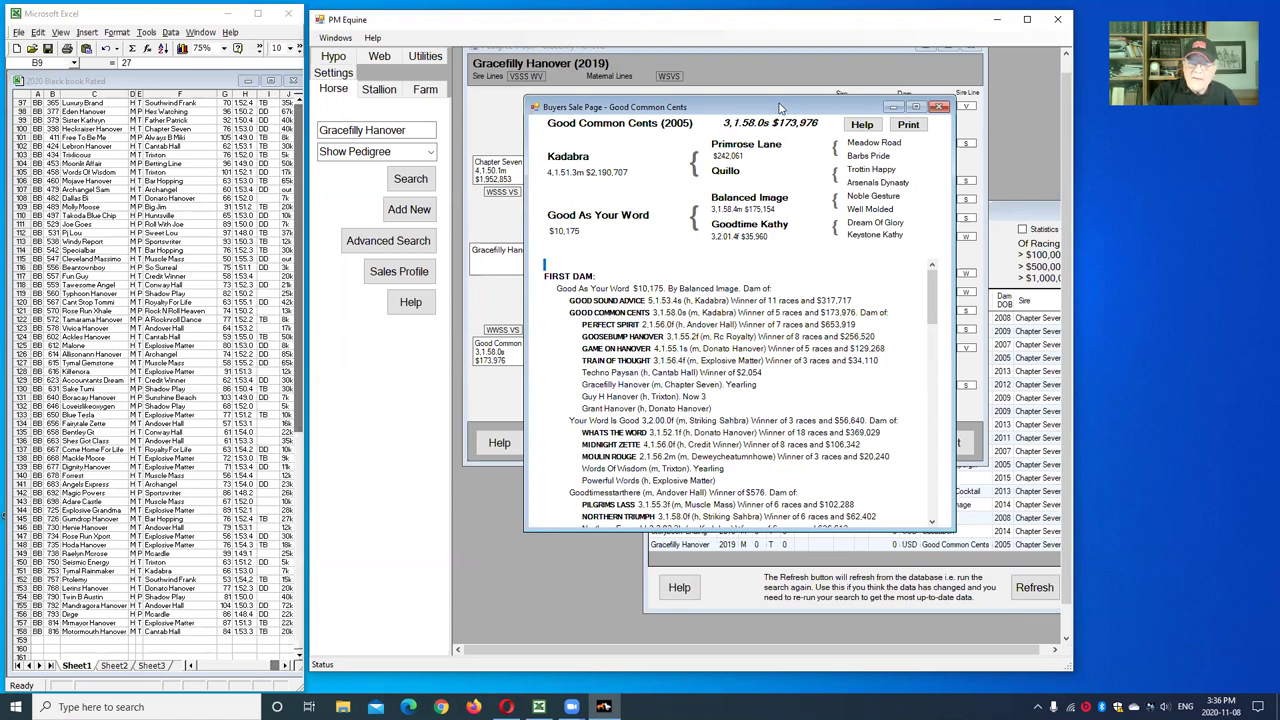
drag(780, 107, 798, 214)
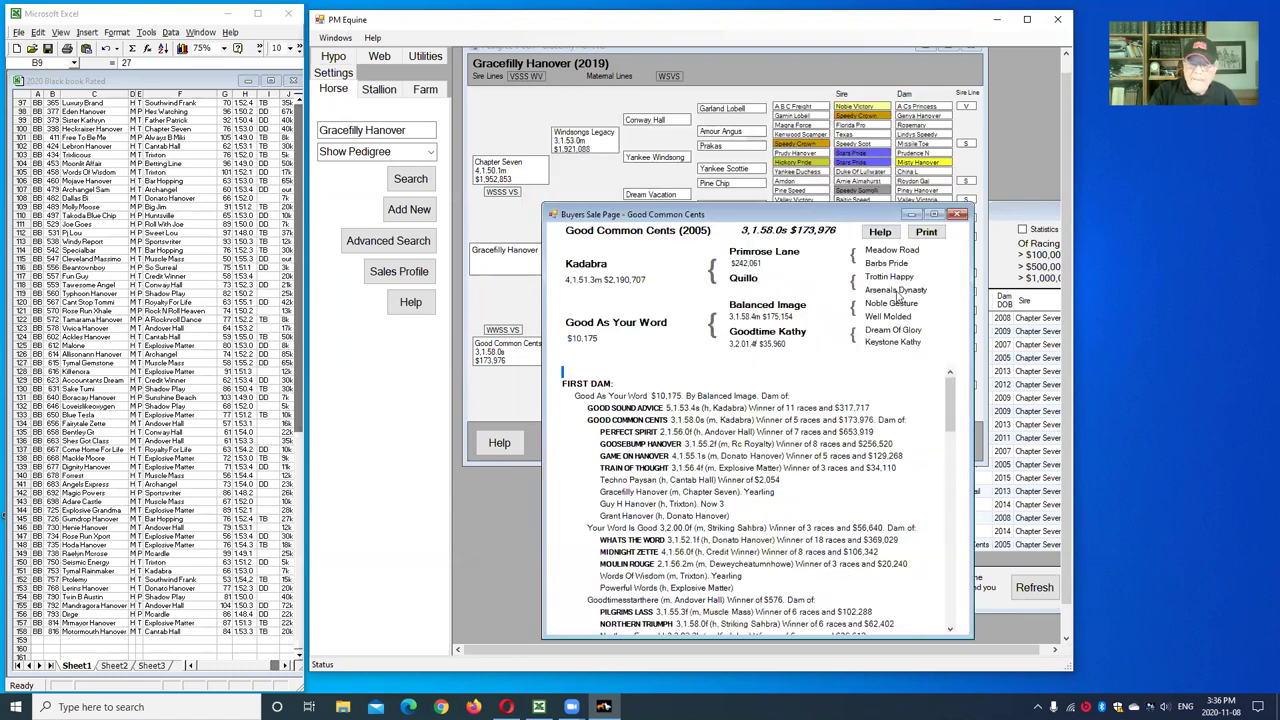
click(958, 214)
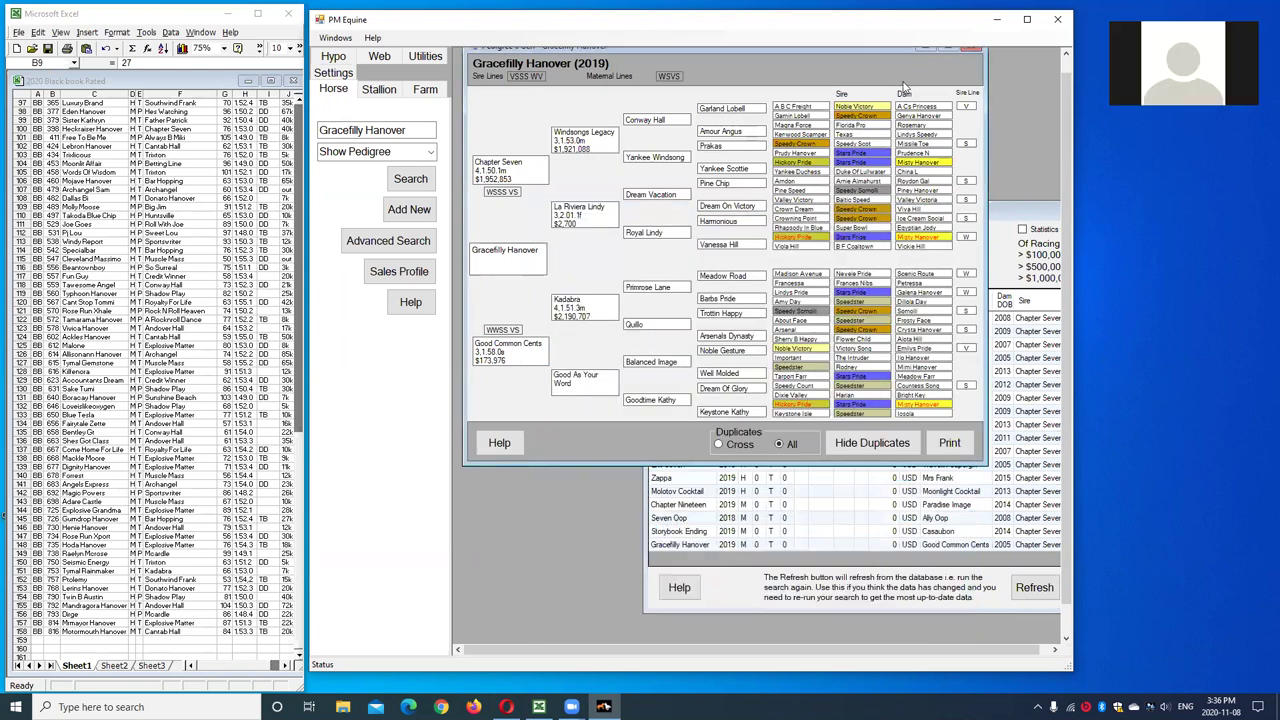
- Close Gracefilly Hanover's pedigree and bring the filtered Kadabra same-position list fully into view
drag(727, 46, 733, 84)
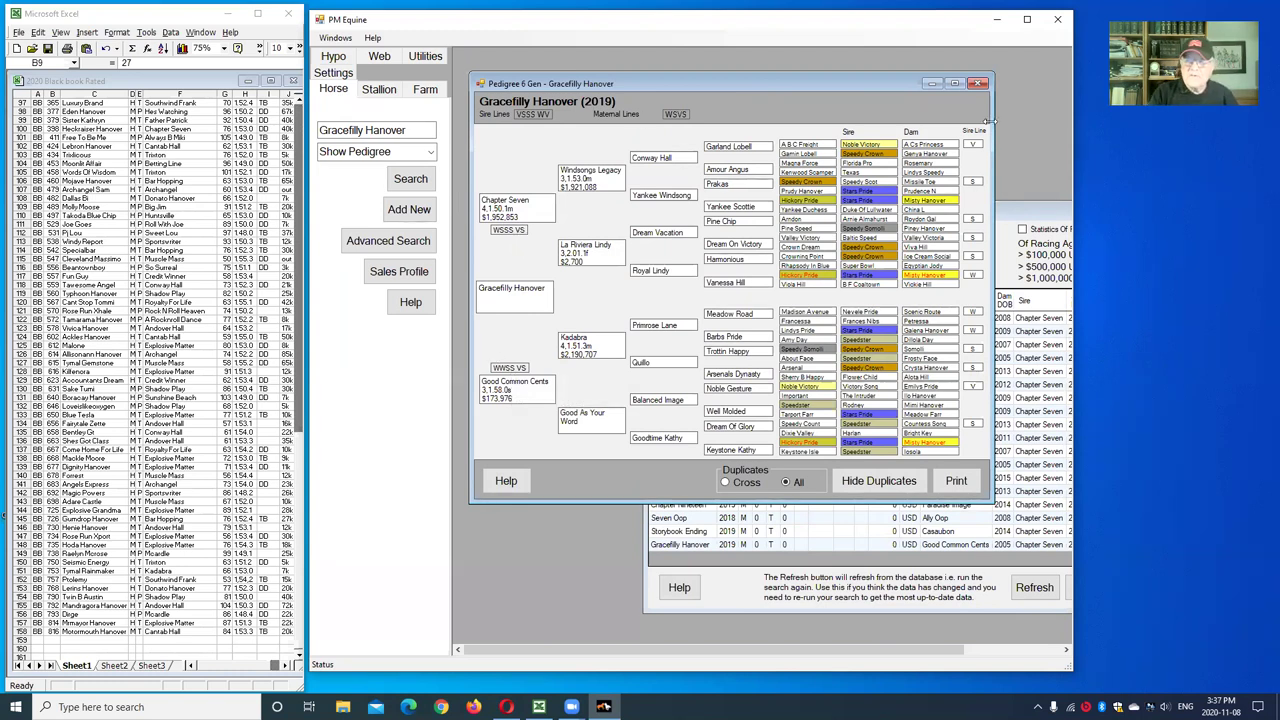
click(979, 83)
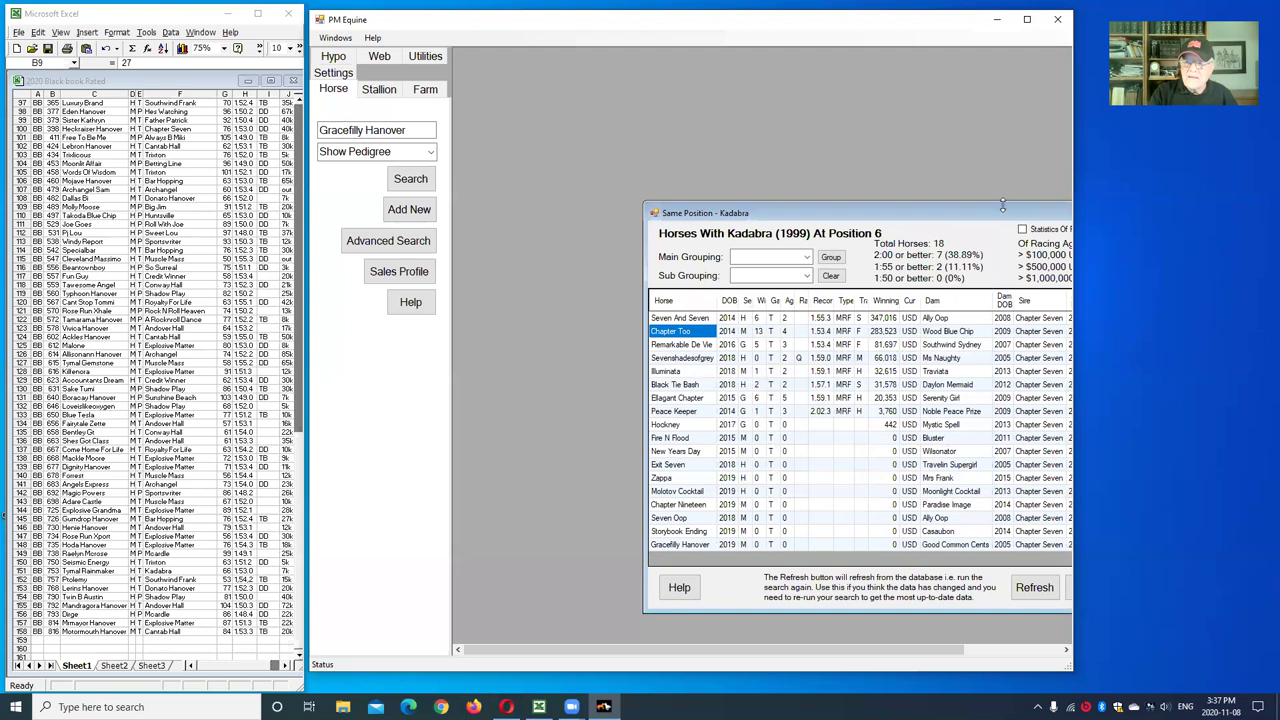
drag(996, 207, 809, 62)
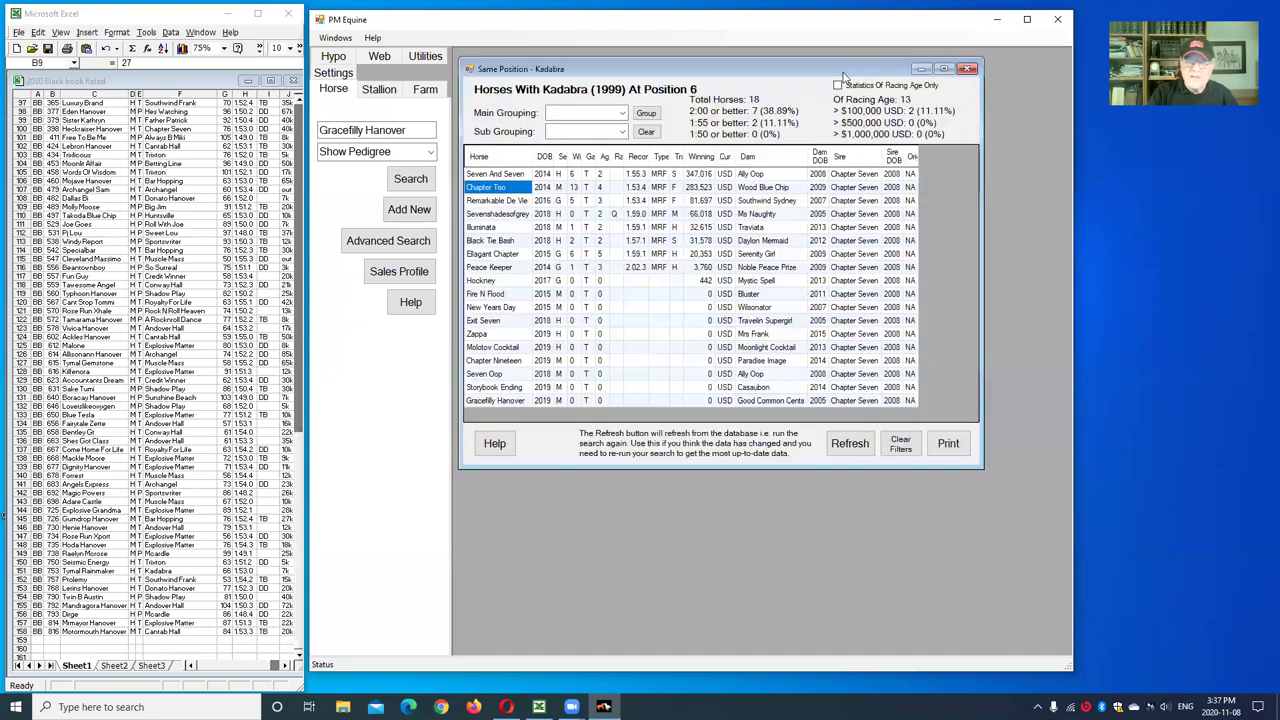
- Close the Kadabra same-position list and show the pedigree of the horse Contact Zone
click(969, 73)
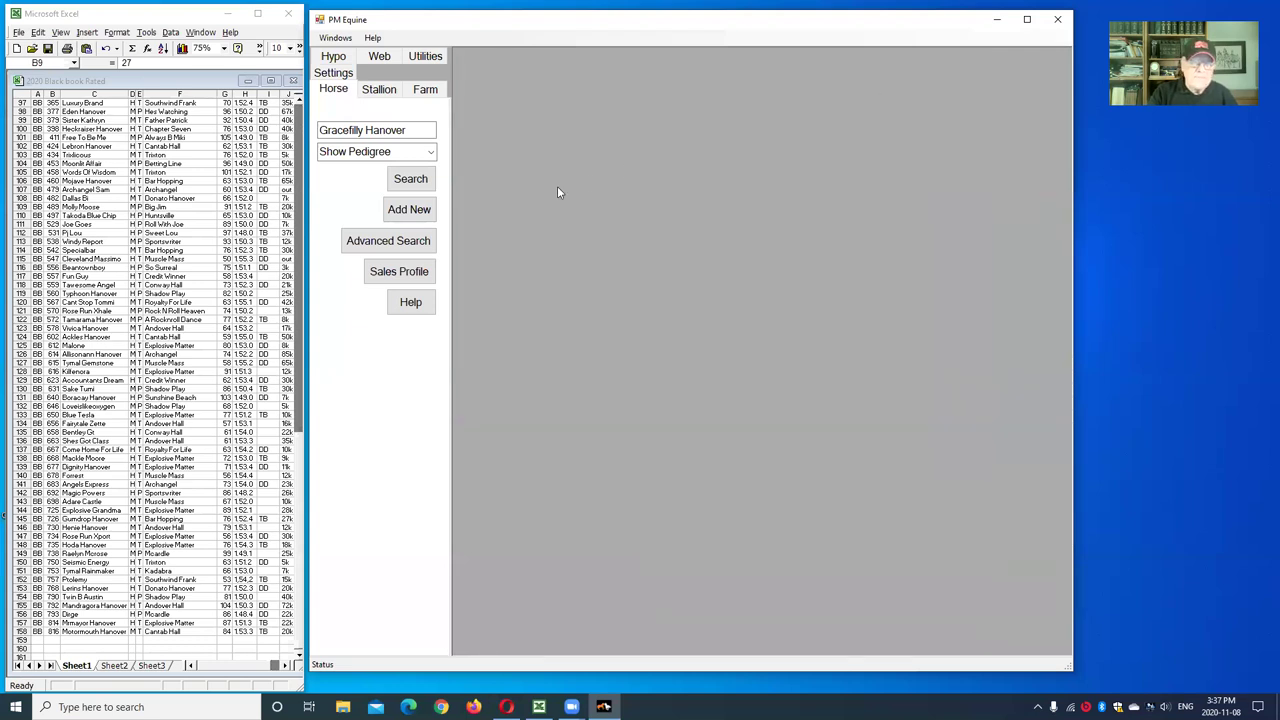
click(405, 131)
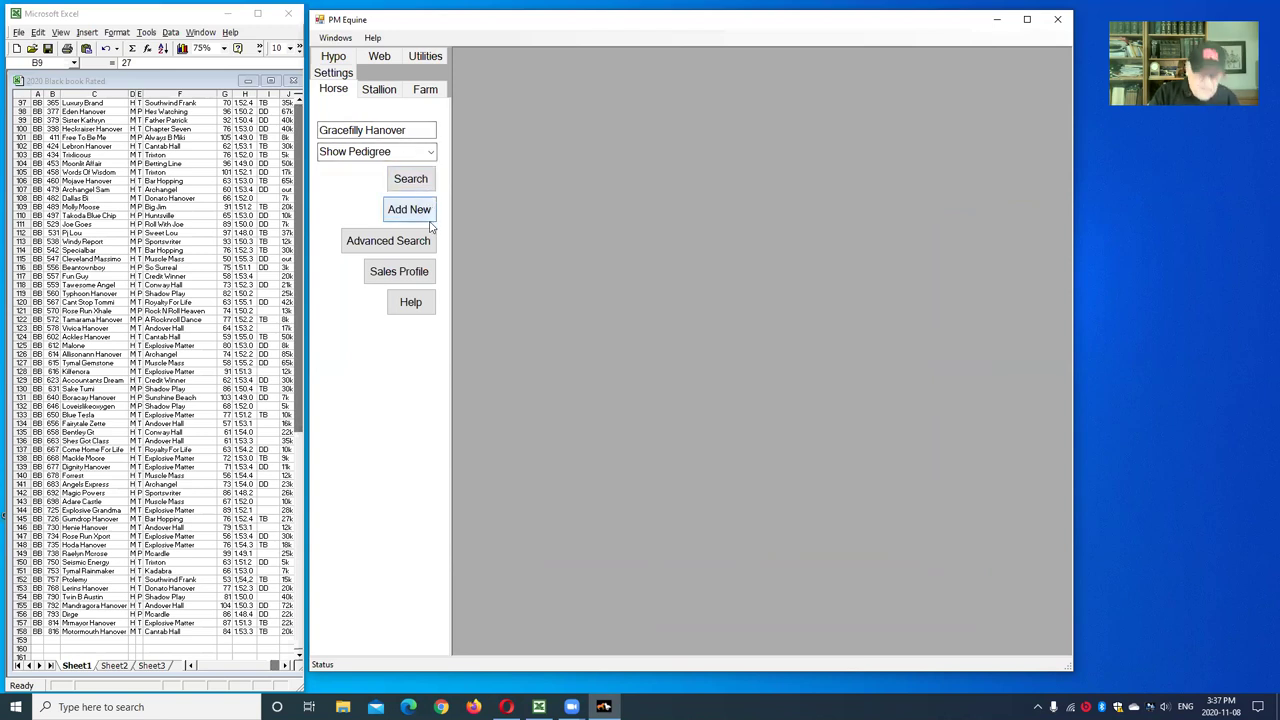
drag(417, 130, 171, 131)
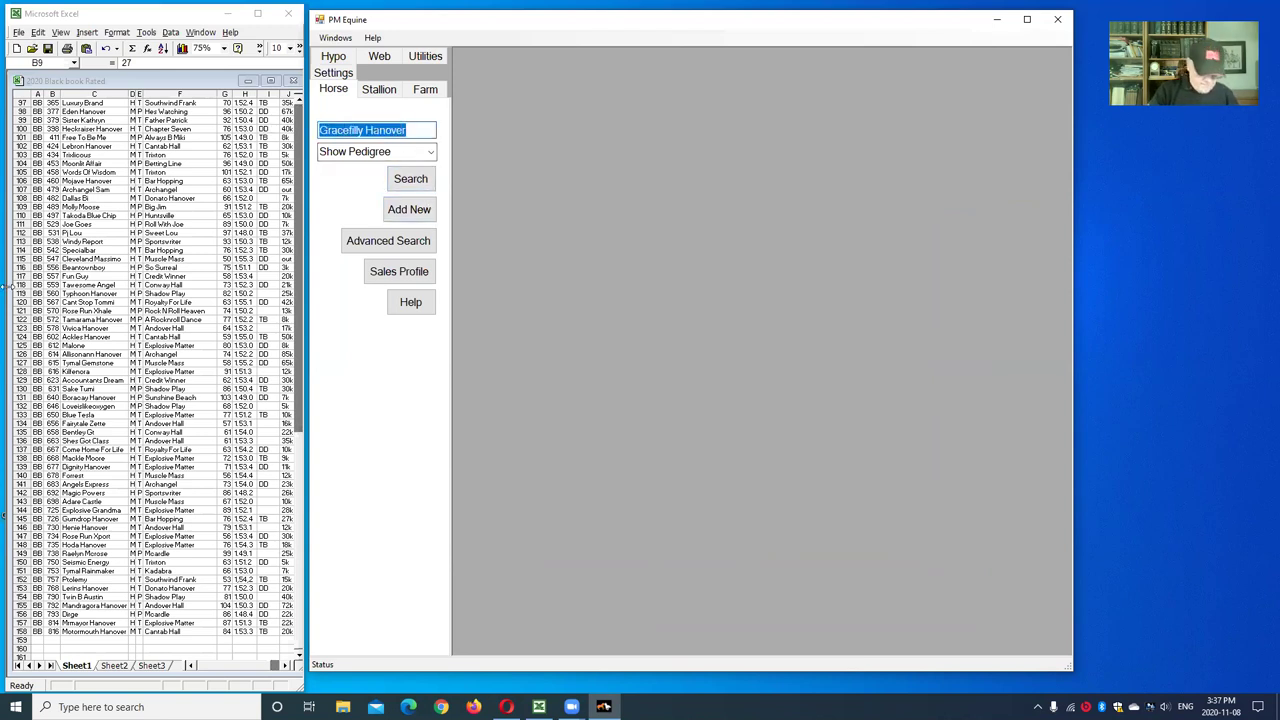
text(contact zone)
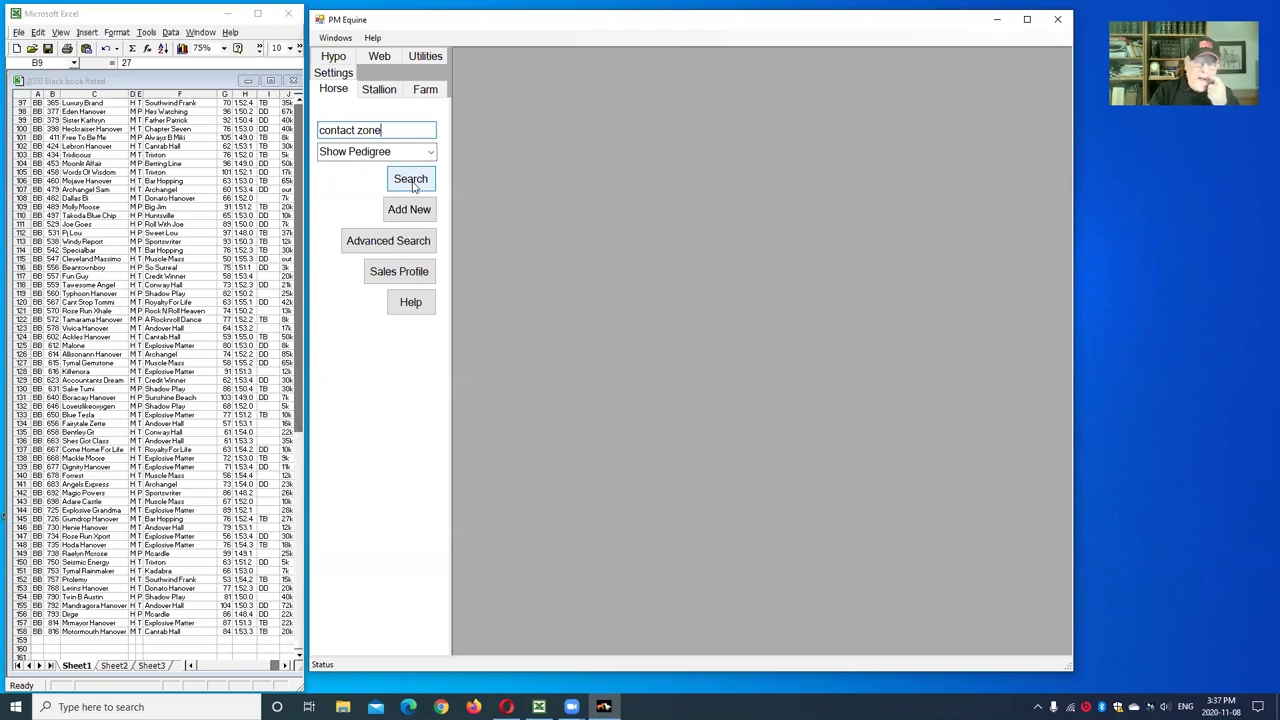
click(411, 180)
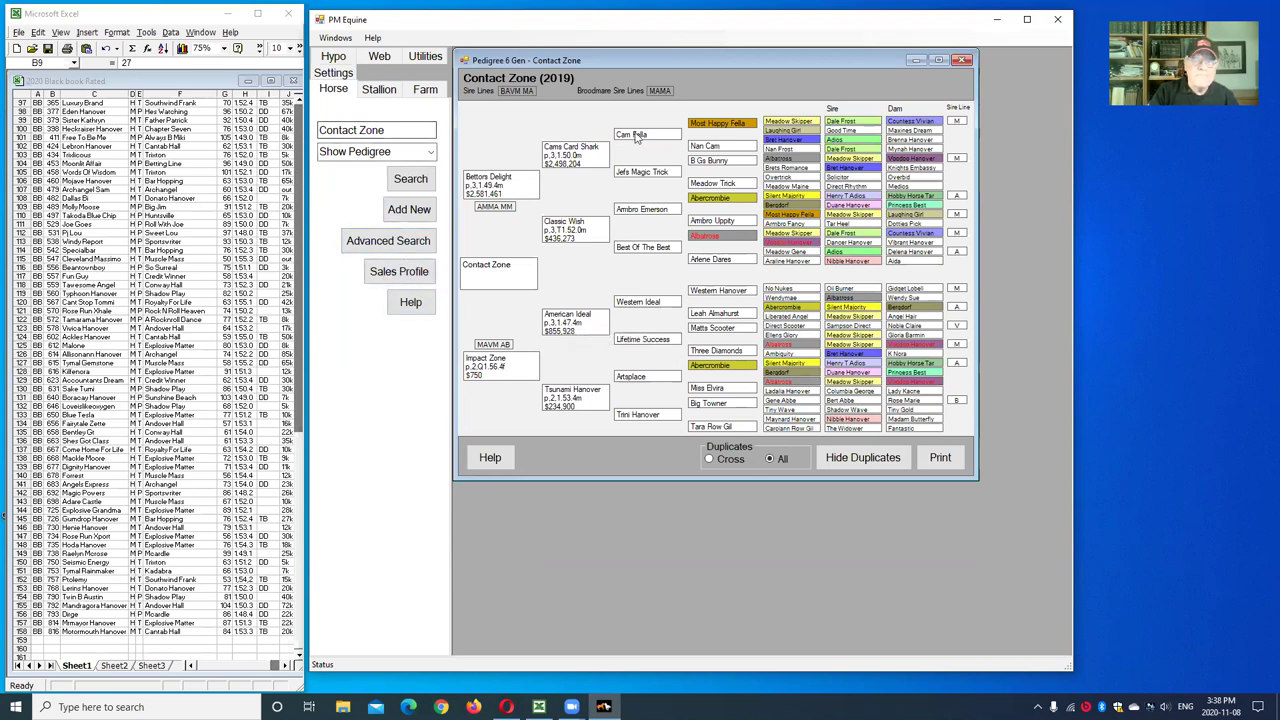
- List the horses sharing American Ideal in the same position as in Contact Zone's pedigree and look through their winnings and sires
right_click(575, 320)
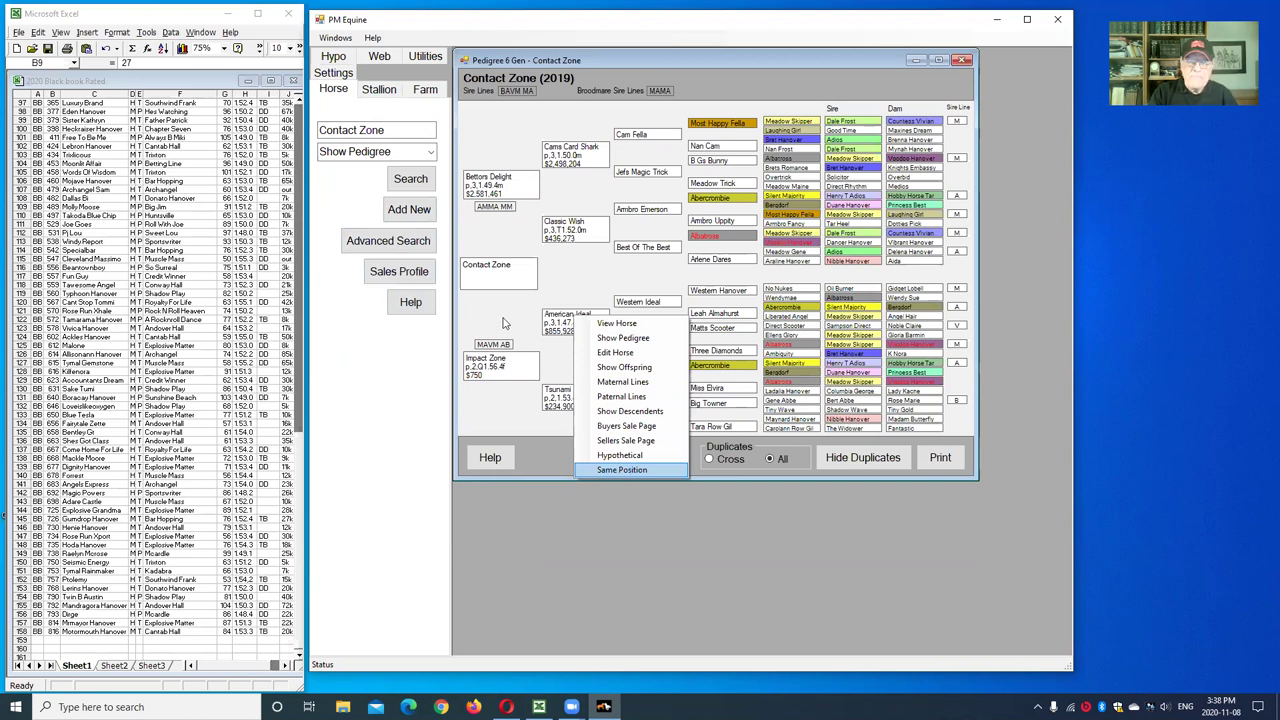
key(Return)
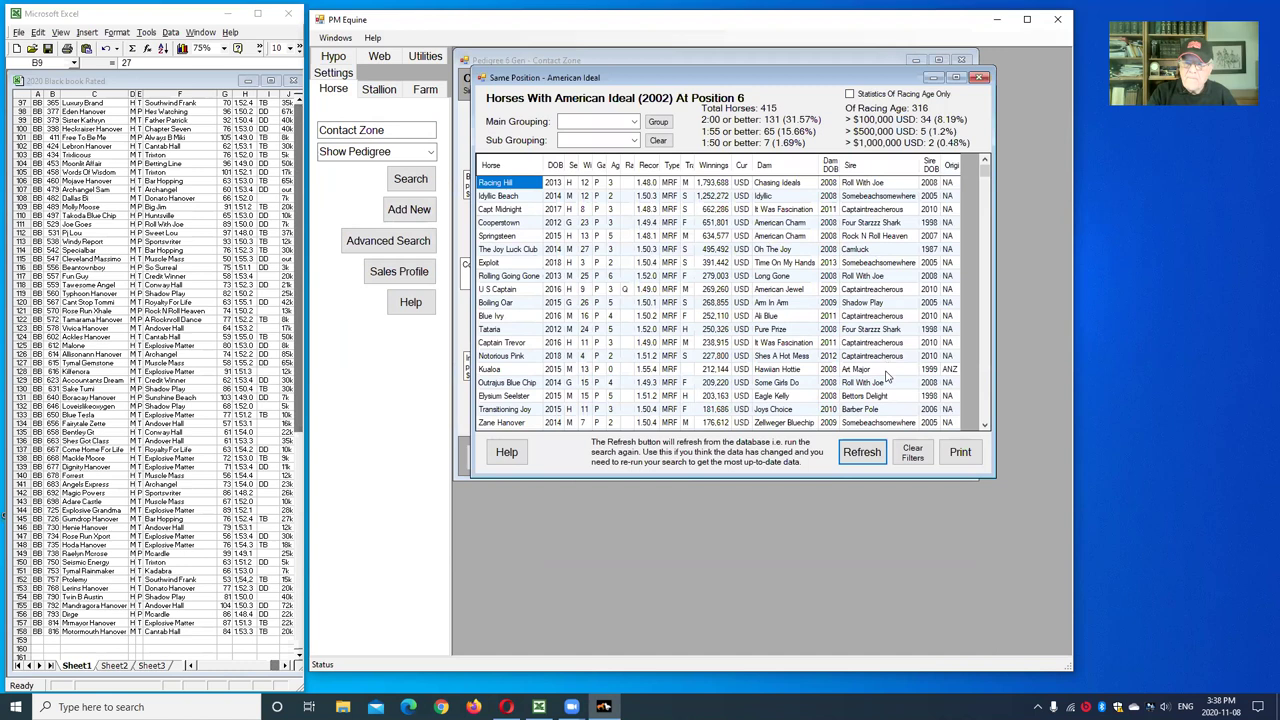
scroll(886, 375, down, 1)
scroll(886, 375, down, 4)
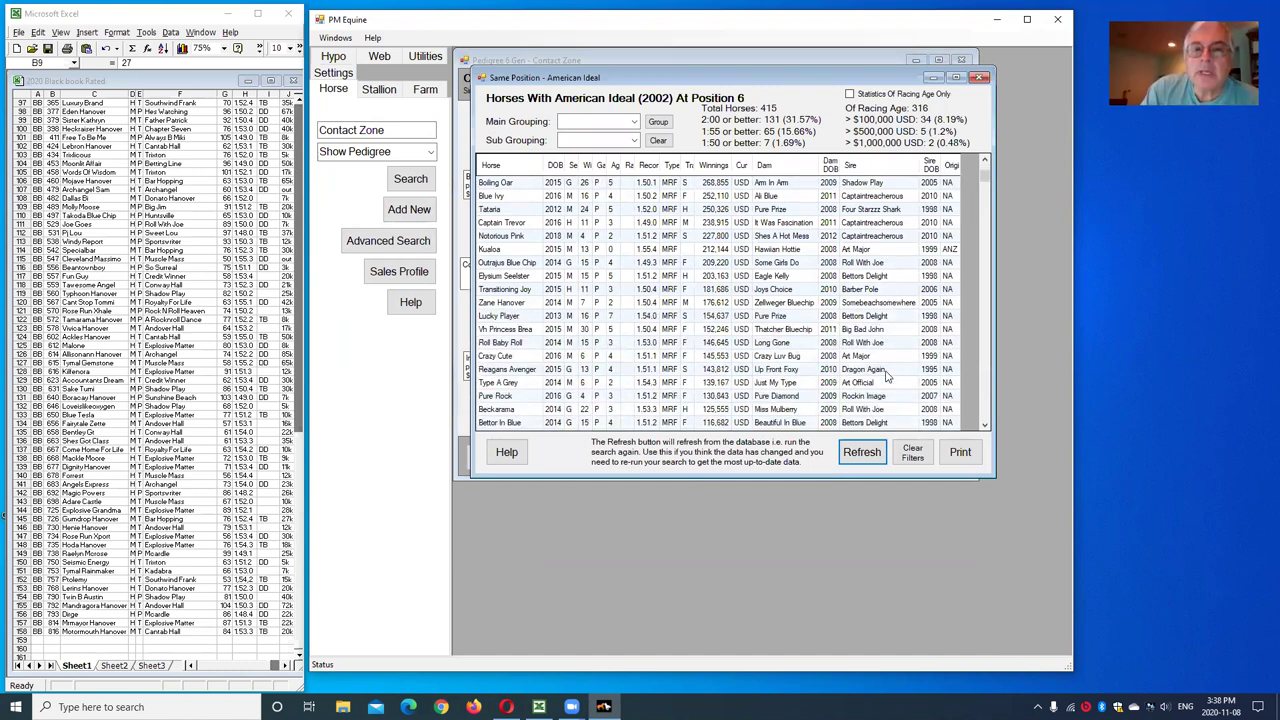
scroll(886, 375, down, 1)
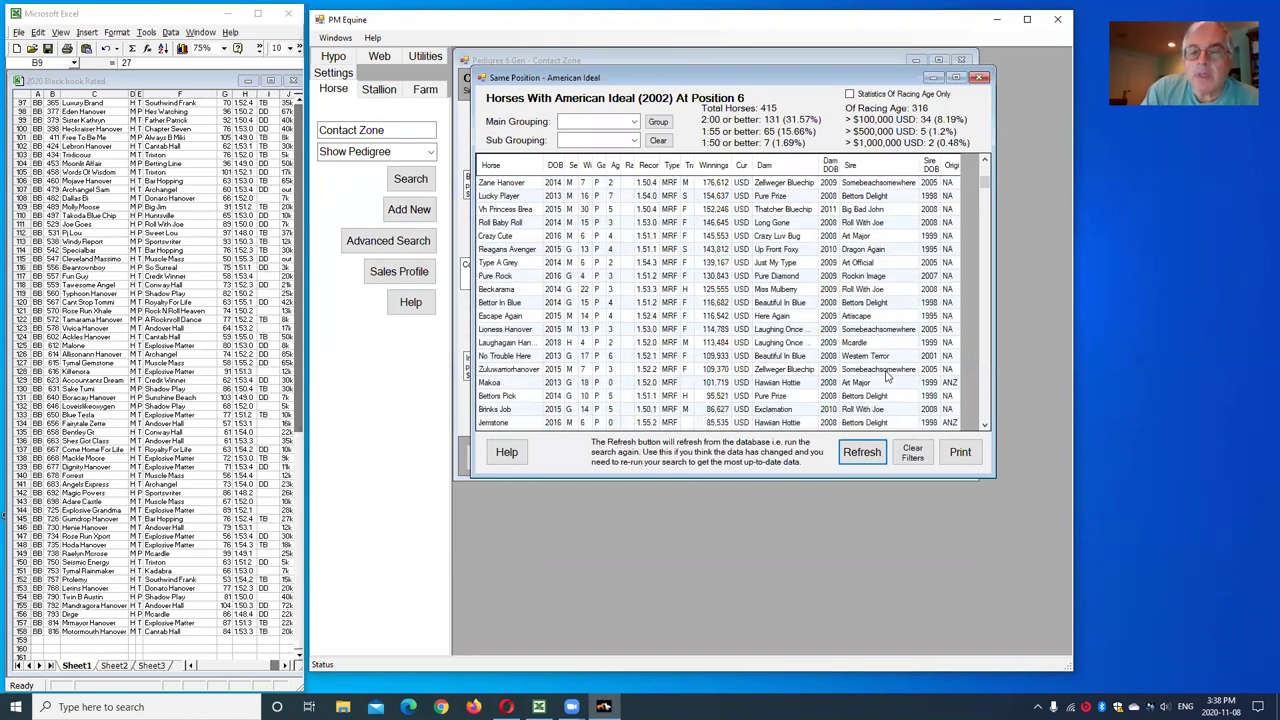
scroll(890, 375, down, 2)
scroll(893, 377, down, 1)
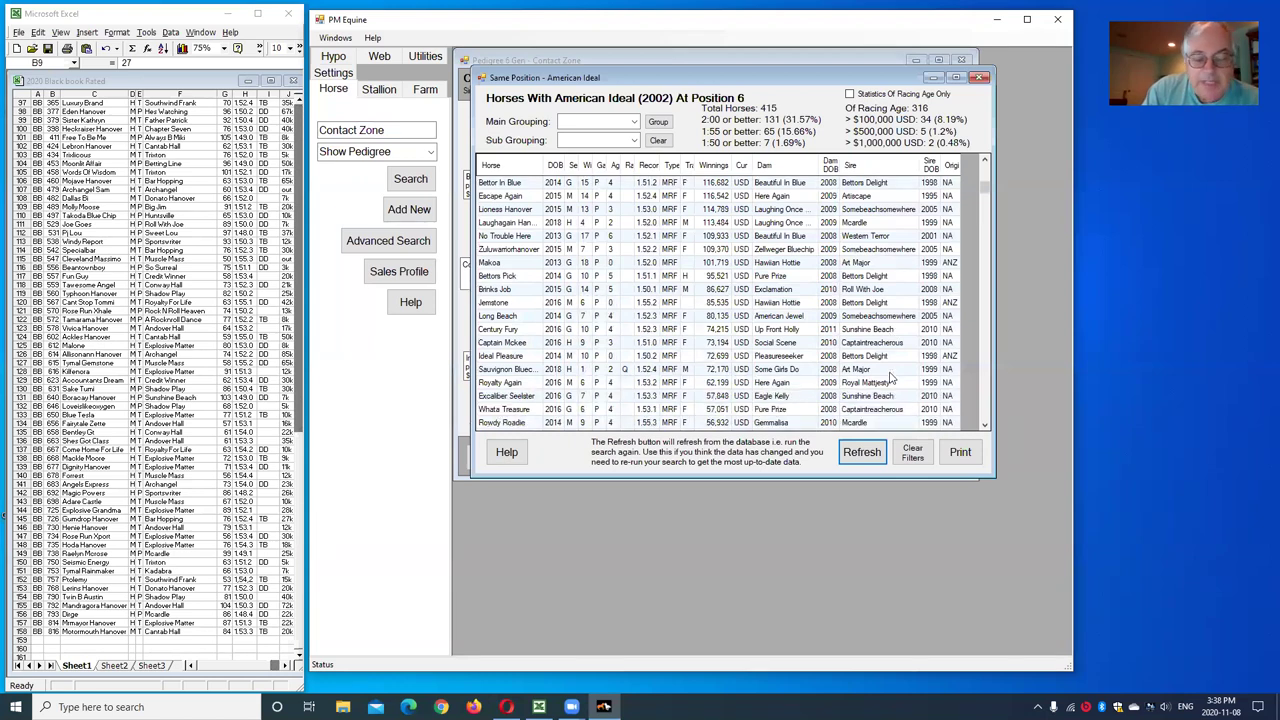
scroll(875, 300, up, 1)
- Filter the American Ideal same-position list to the sire Bettors Delight and move it clear of Contact Zone's pedigree
click(860, 223)
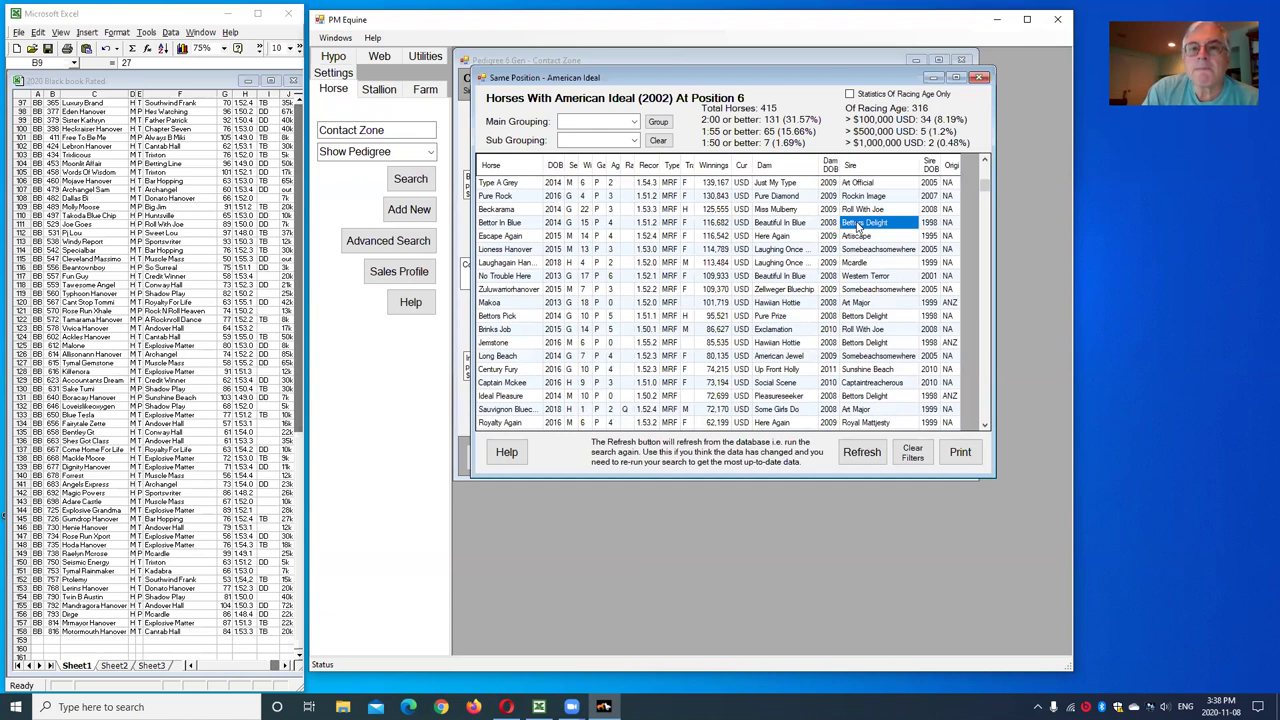
right_click(860, 223)
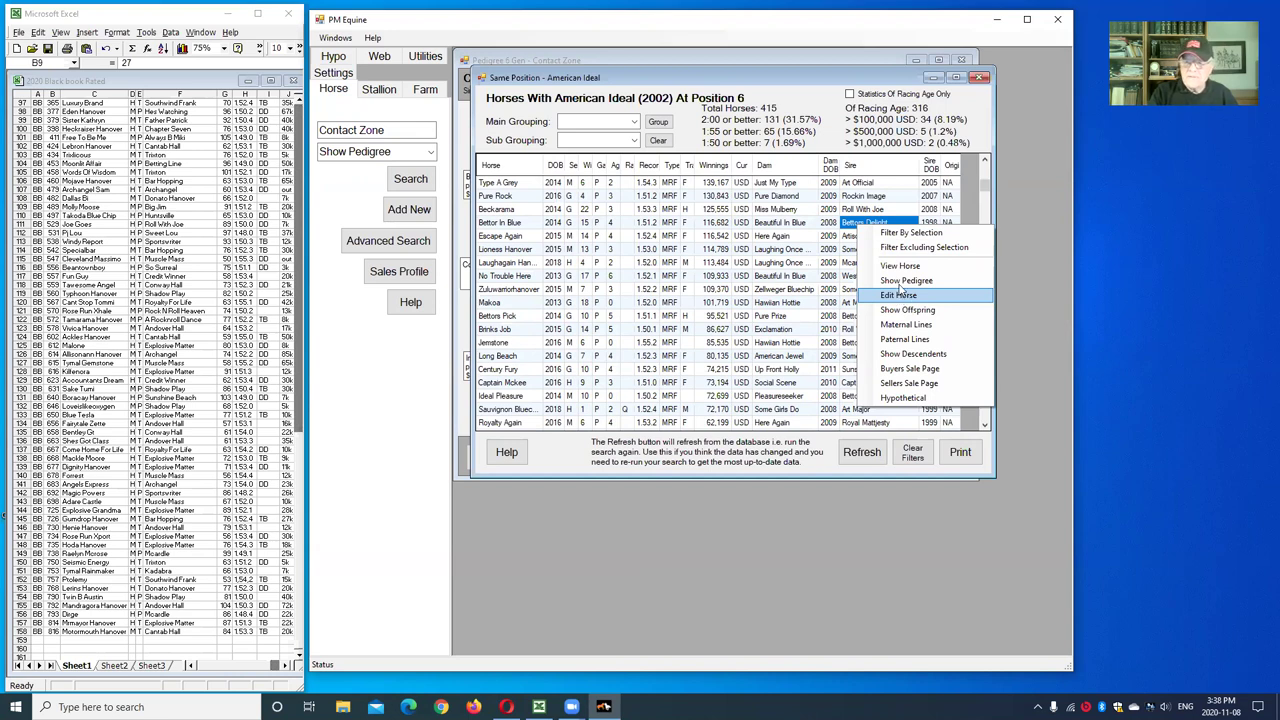
key(Escape)
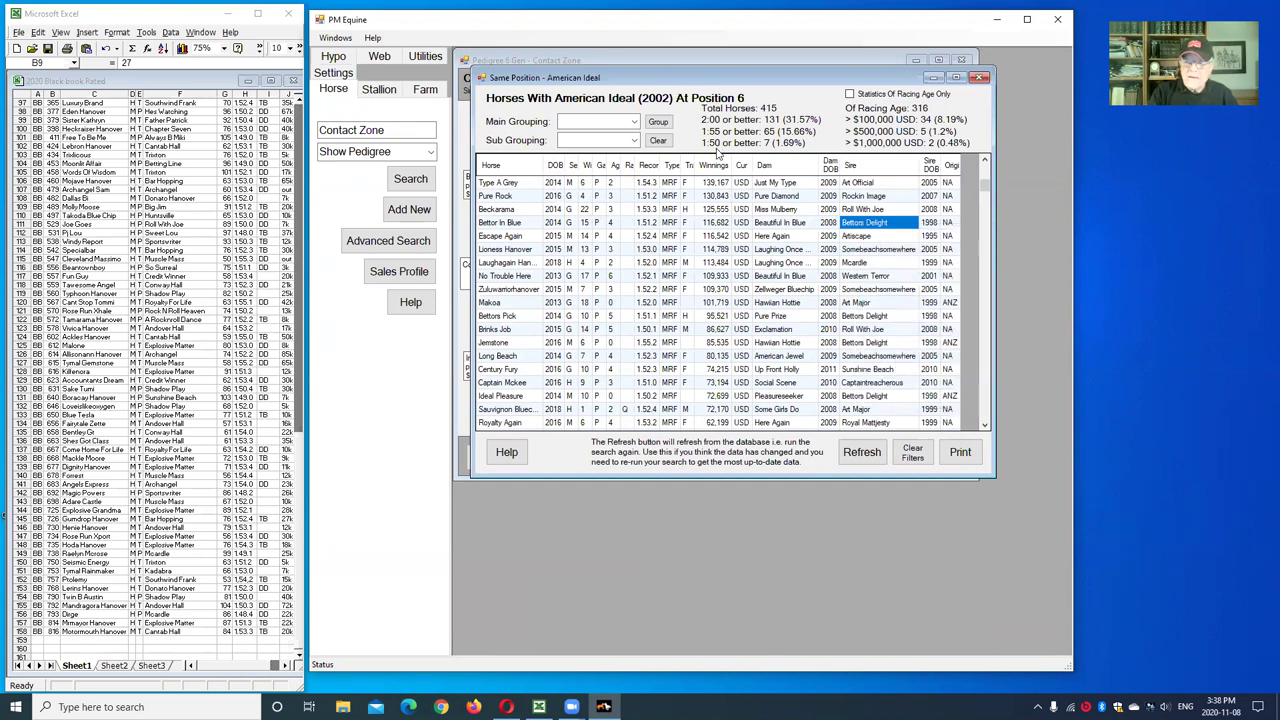
right_click(893, 223)
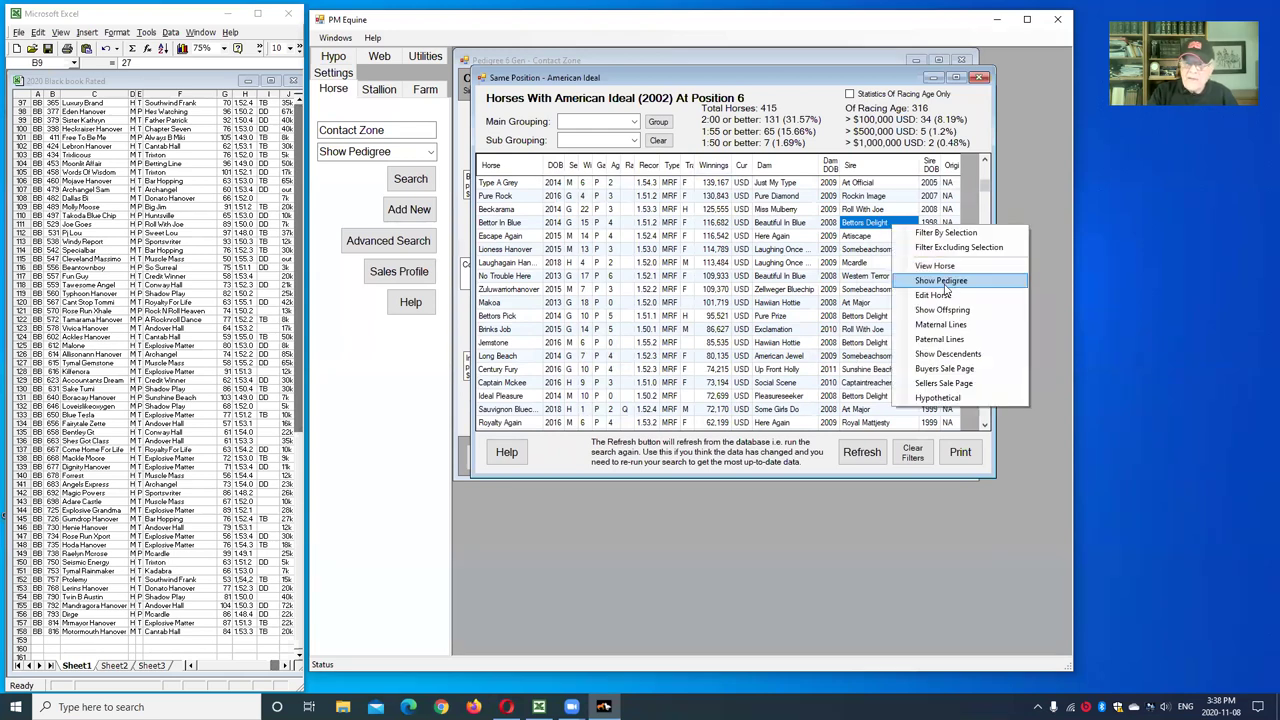
click(948, 236)
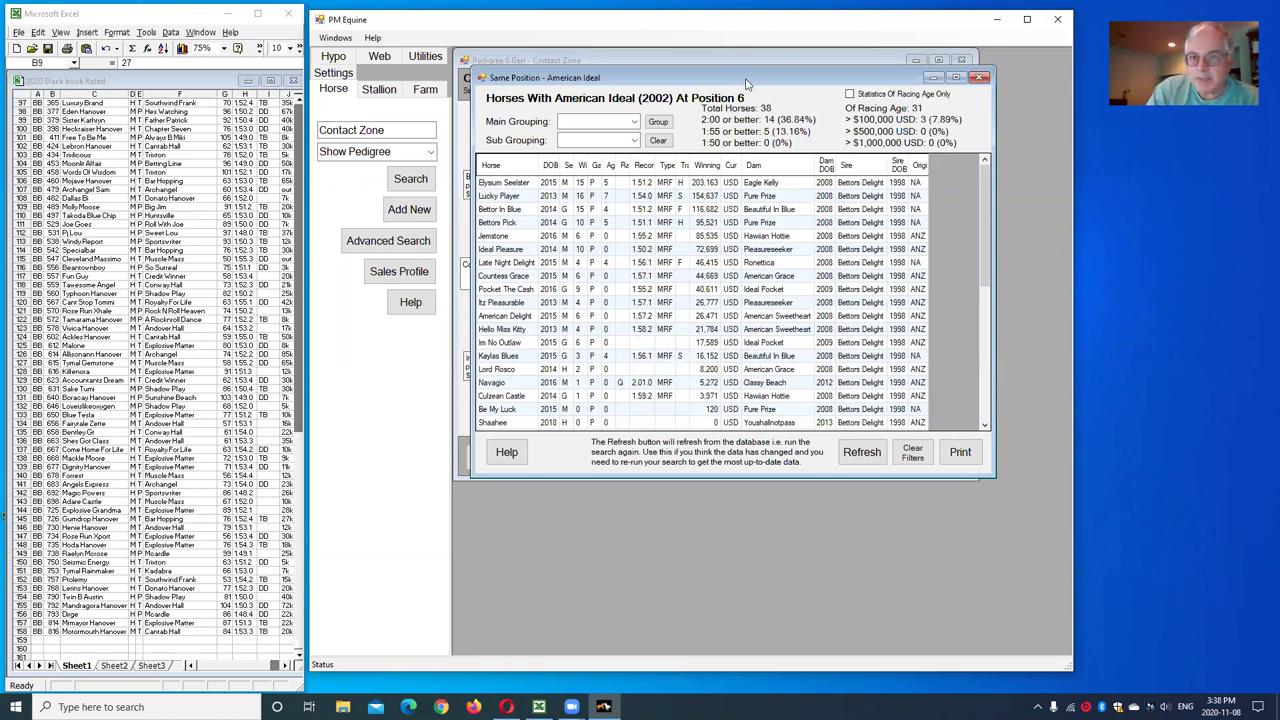
drag(745, 83, 771, 250)
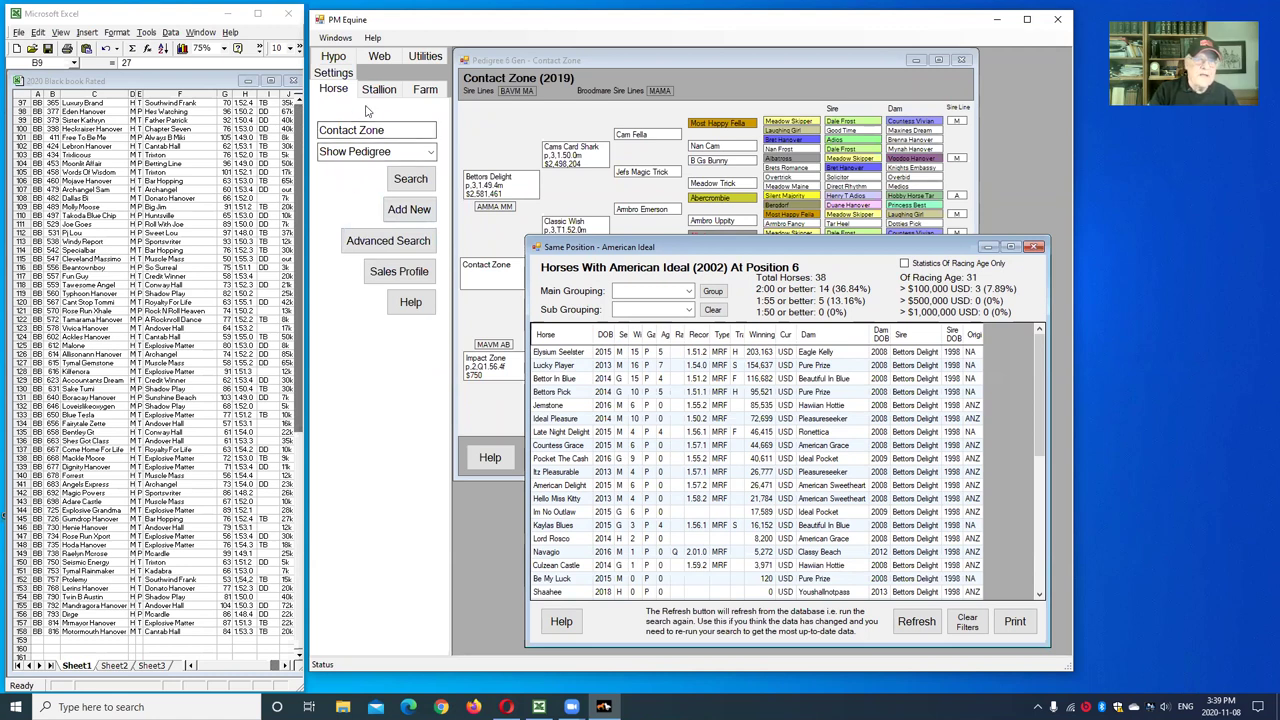
- Search the Top Sires of North American pacers born in 2017
click(373, 91)
click(406, 307)
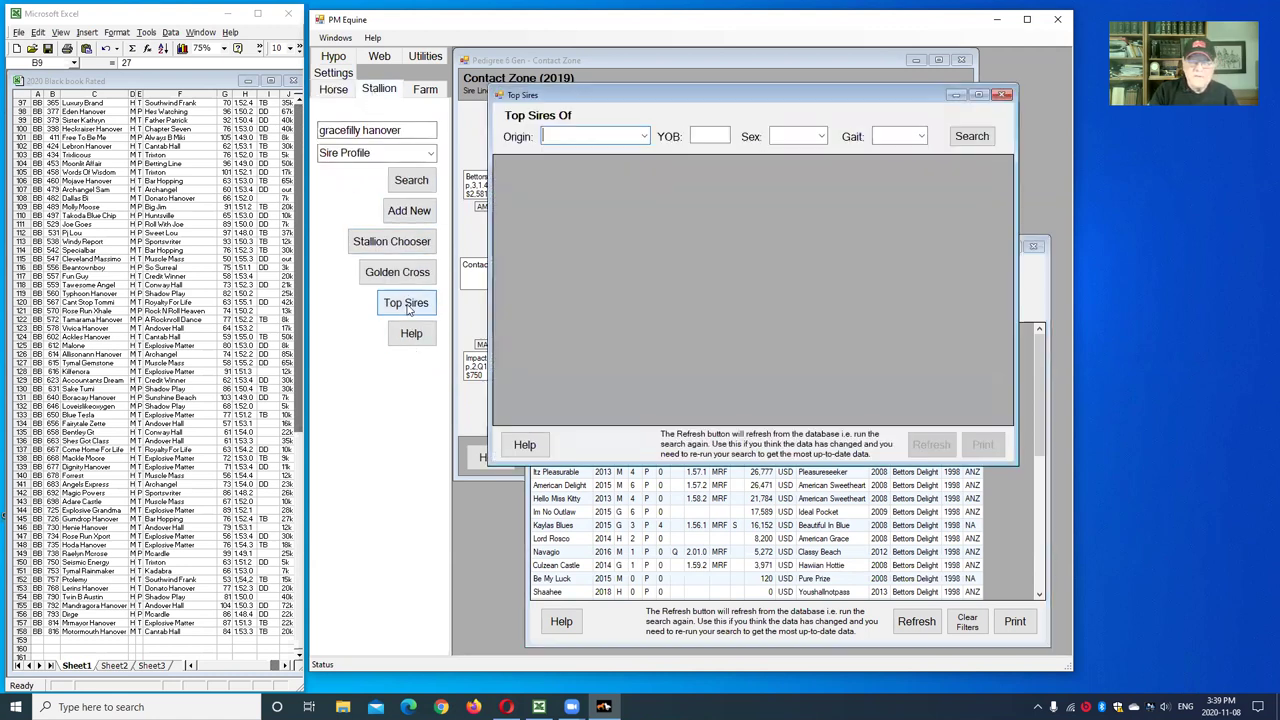
click(644, 136)
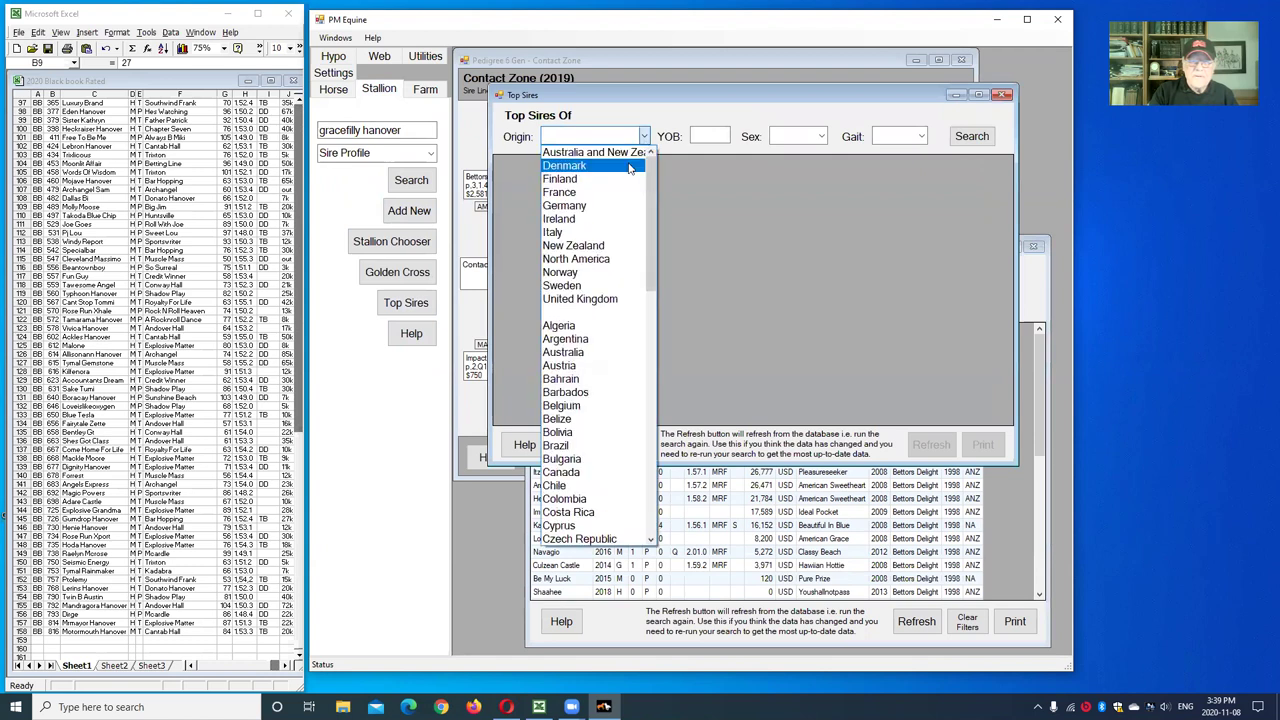
click(598, 262)
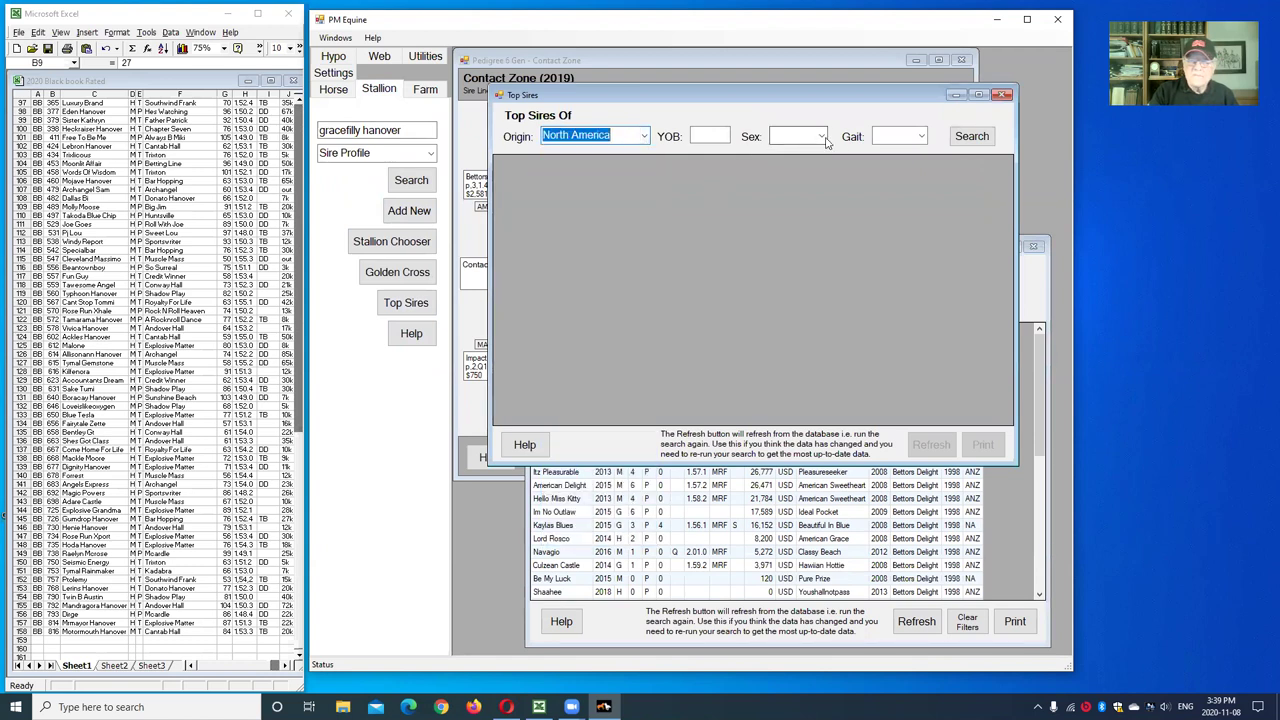
click(920, 136)
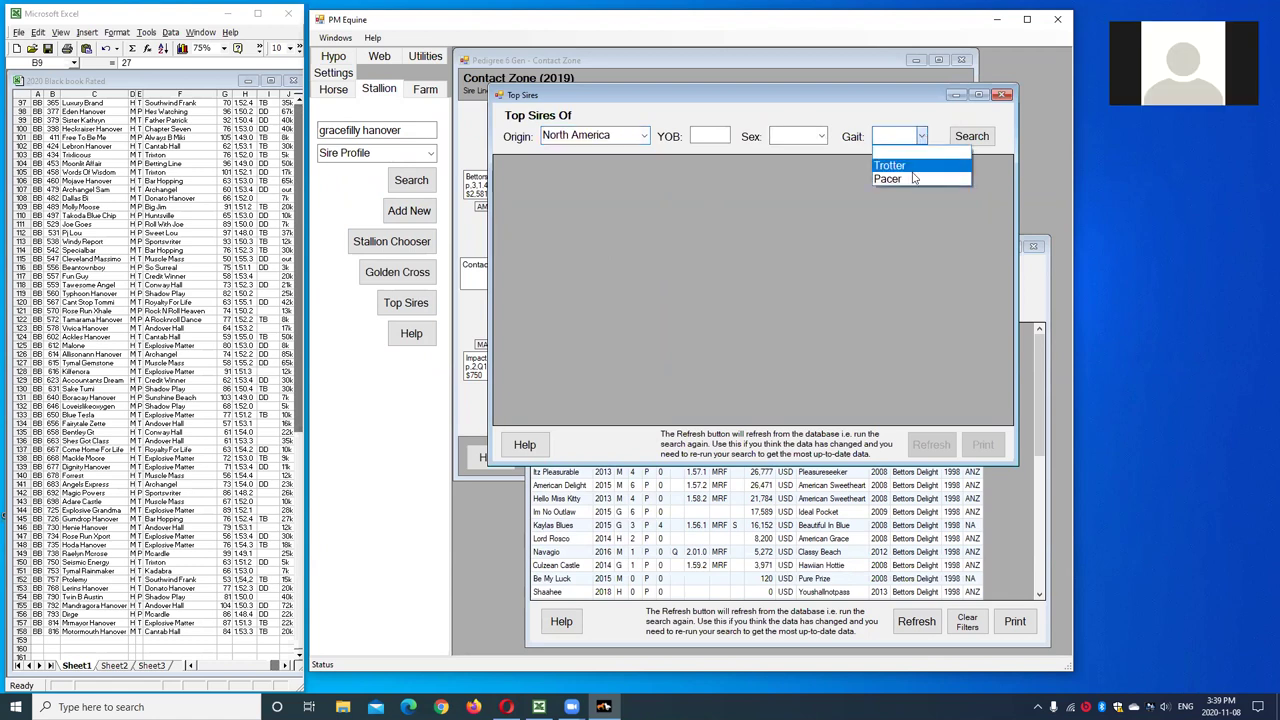
click(898, 179)
click(709, 136)
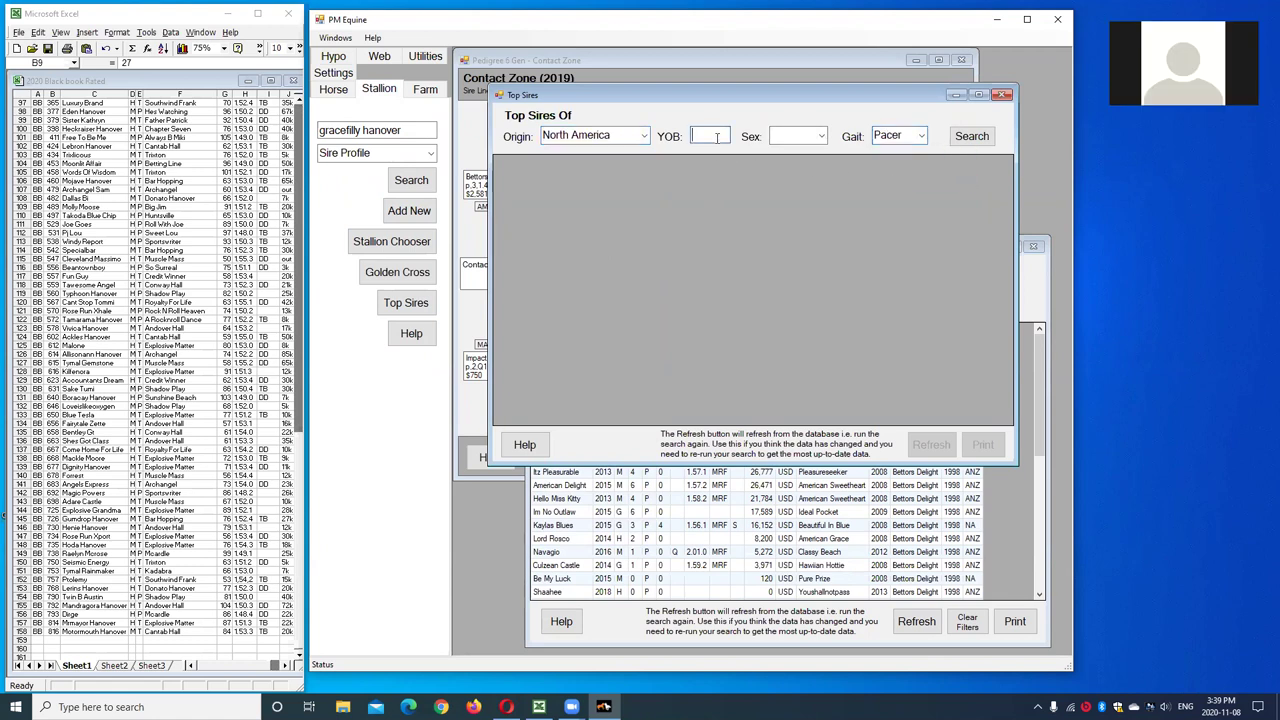
text(2017)
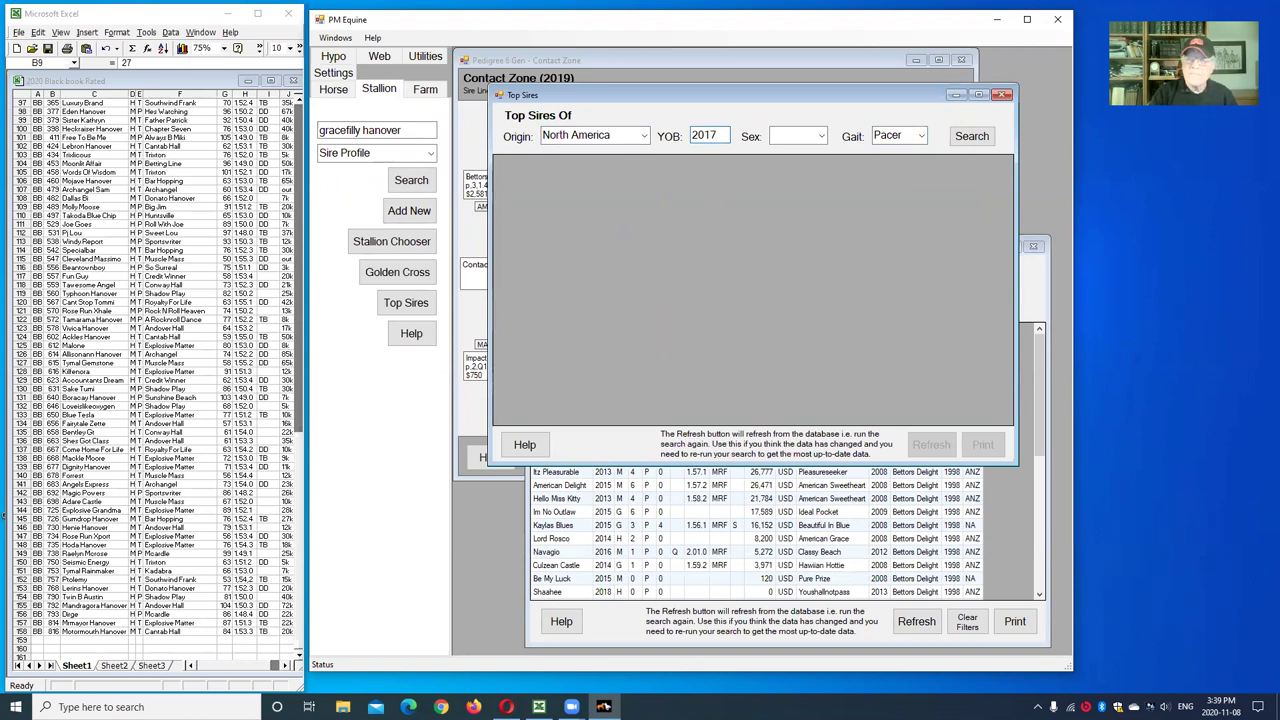
click(971, 136)
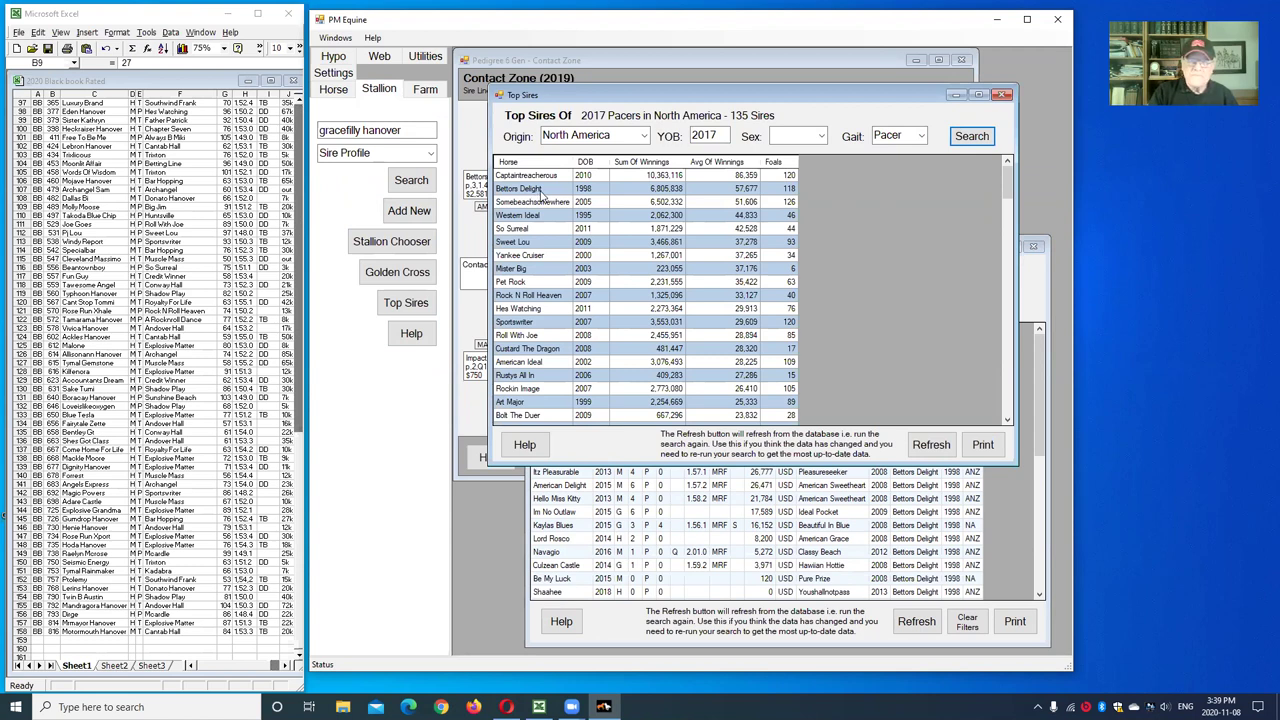
- Change the Top Sires year of birth to 2018 and run the search again
double_click(708, 136)
text(2018)
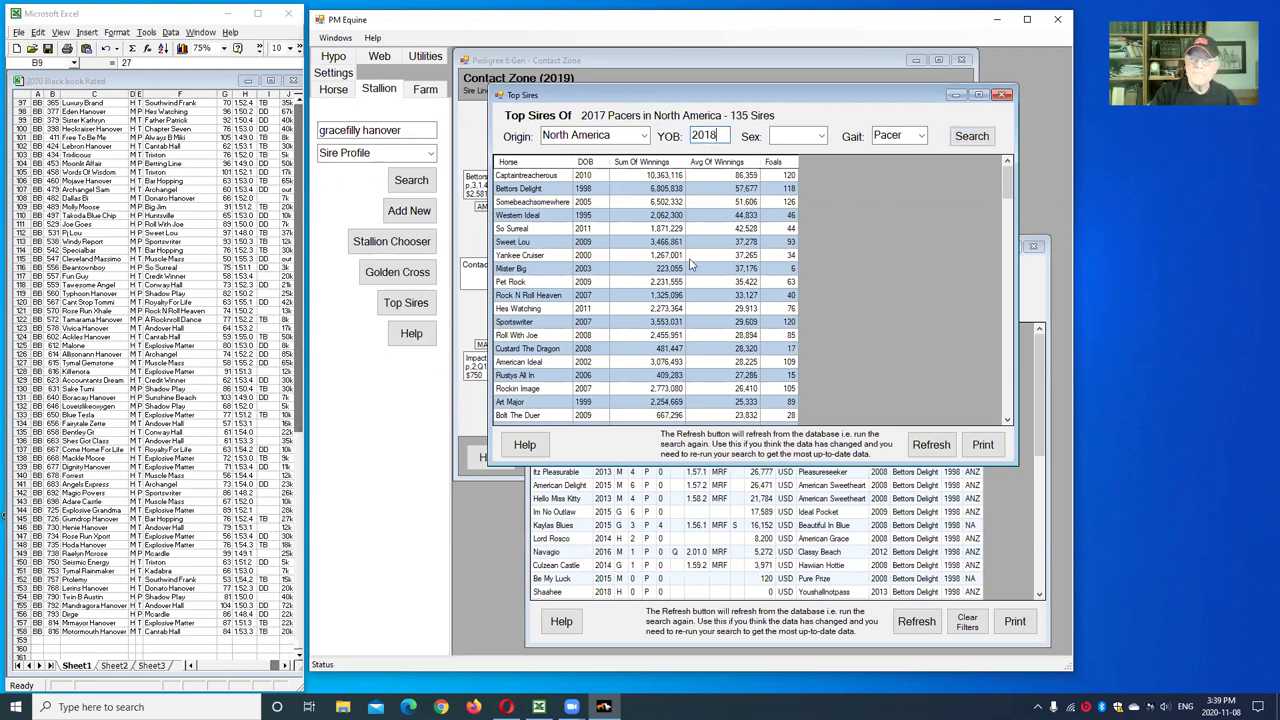
click(973, 140)
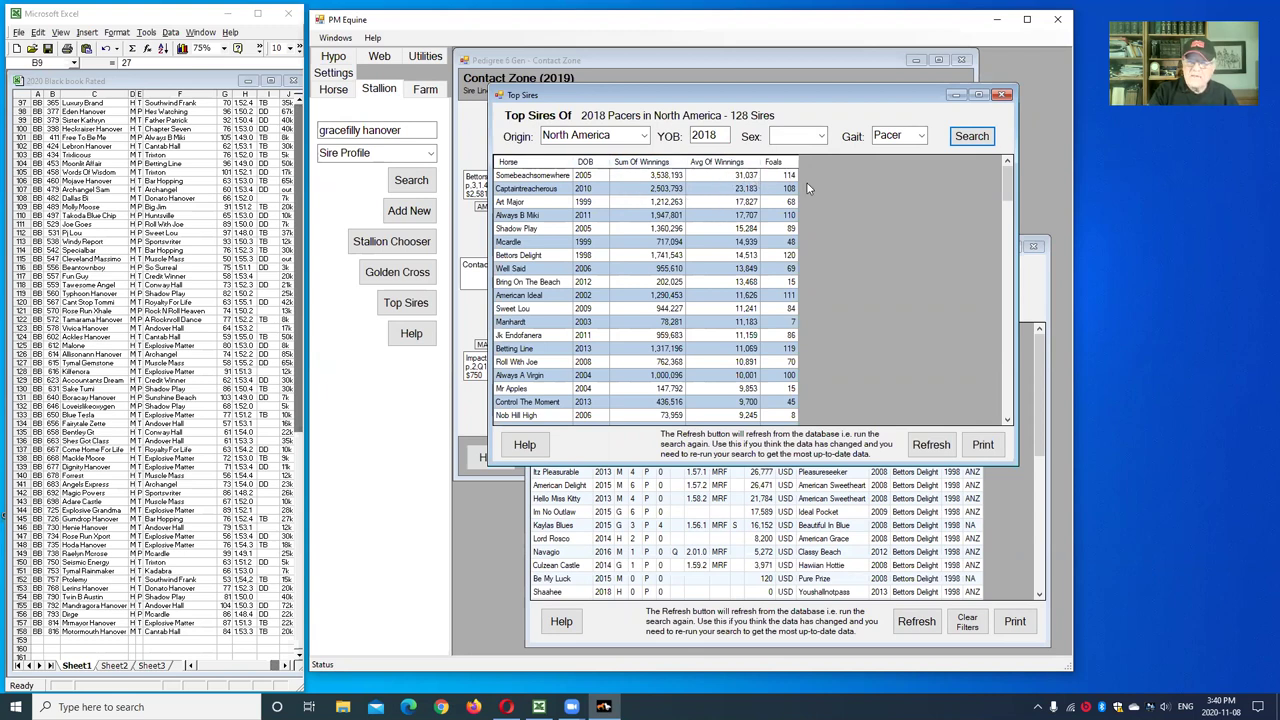
- Close the Top Sires results and the American Ideal same-position list, returning to Contact Zone's pedigree
click(1003, 95)
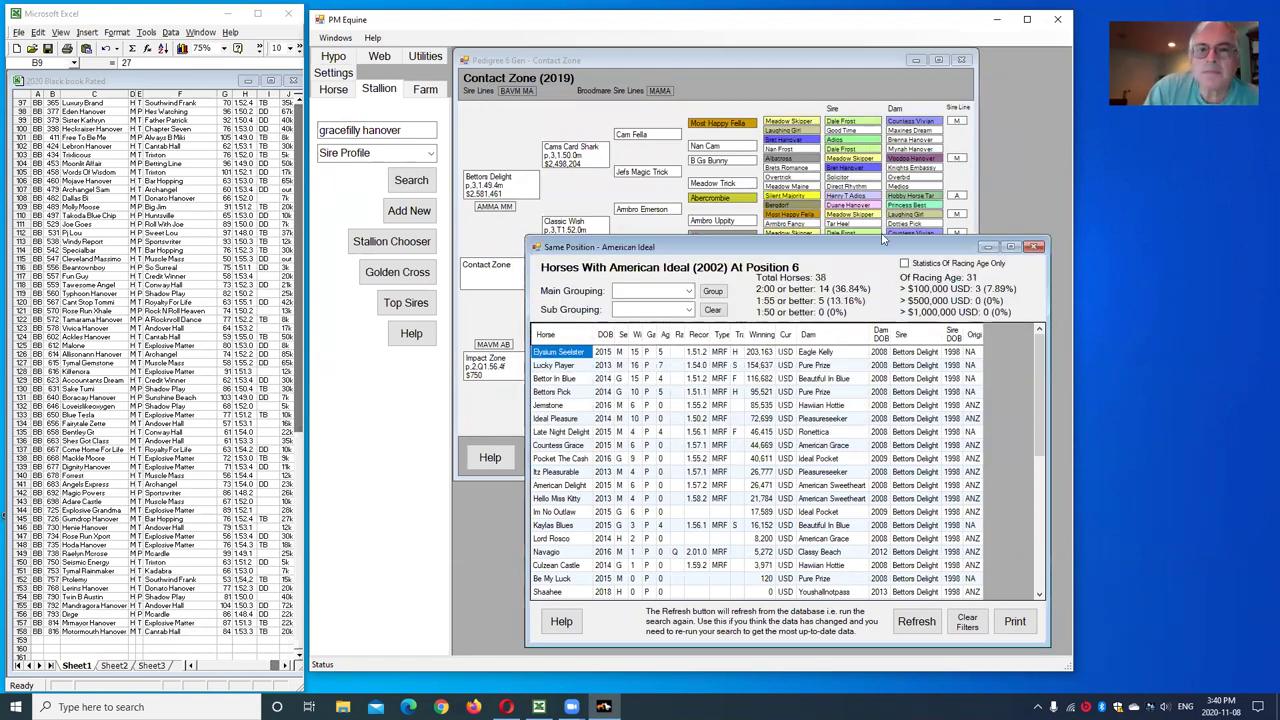
drag(882, 237, 816, 215)
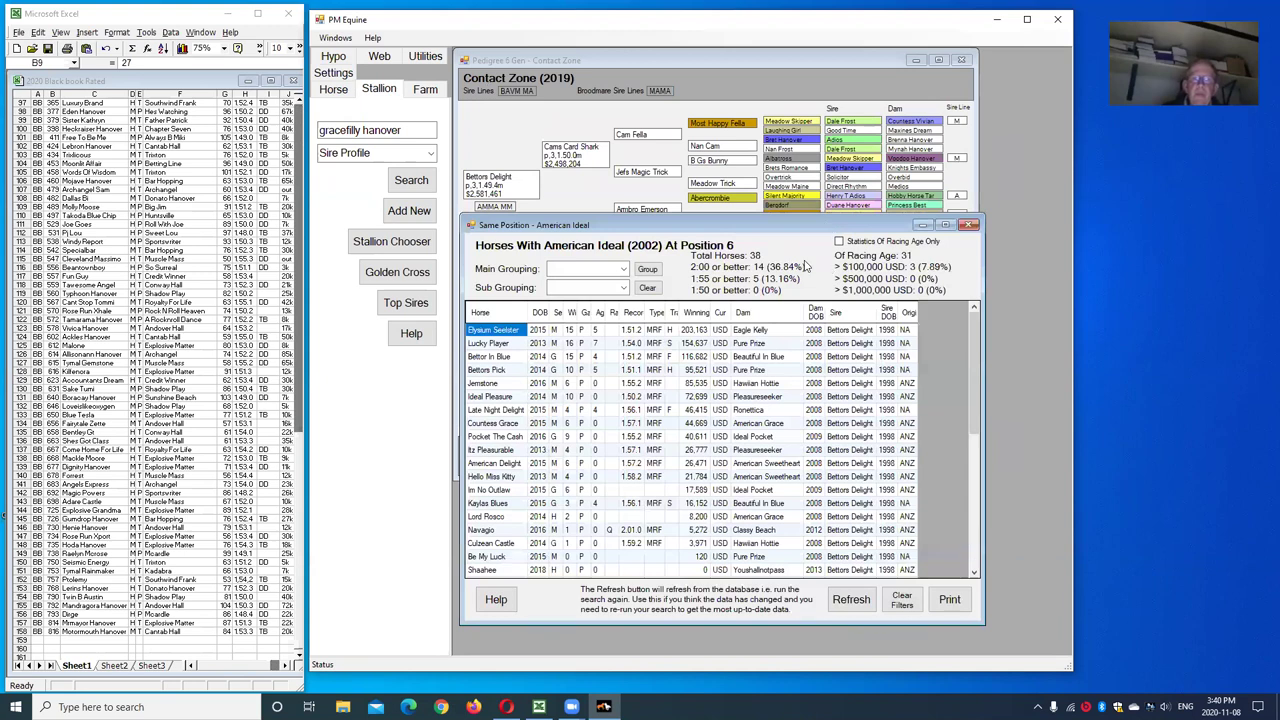
click(969, 226)
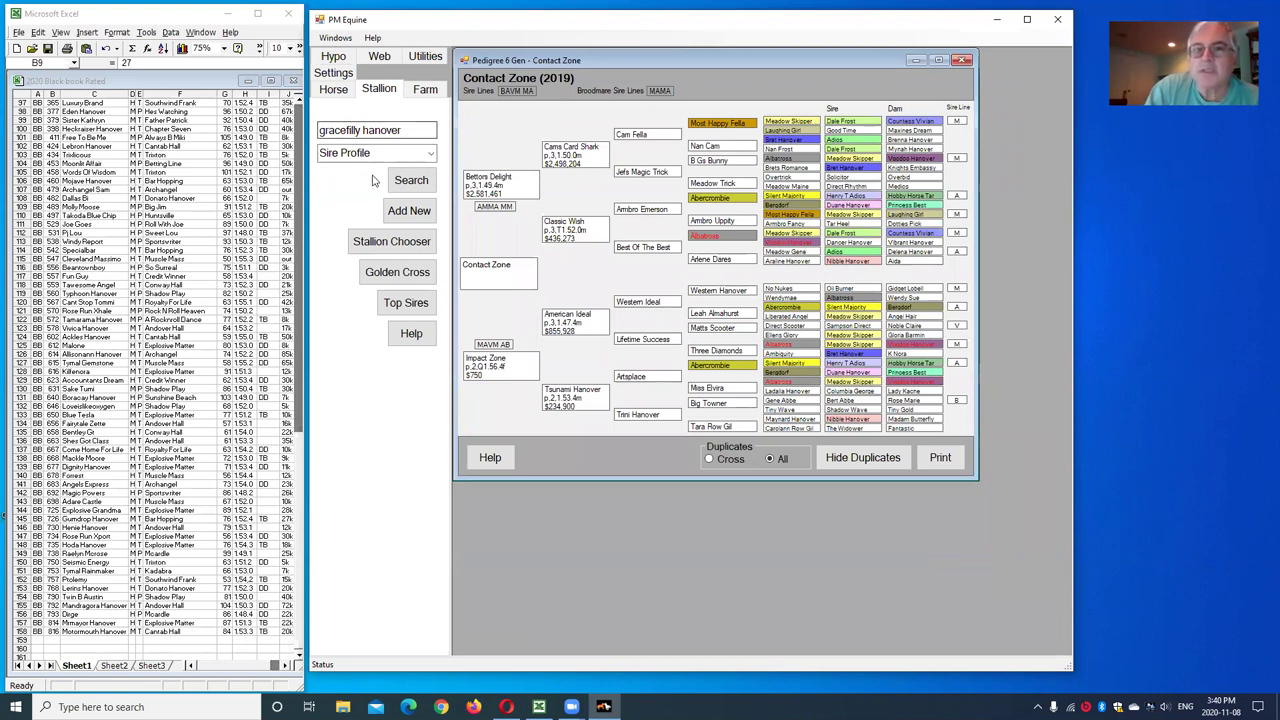
- Open a Golden Cross search for stallions and set the sire to Bettors Delight, the North American horse born in 1998
click(338, 89)
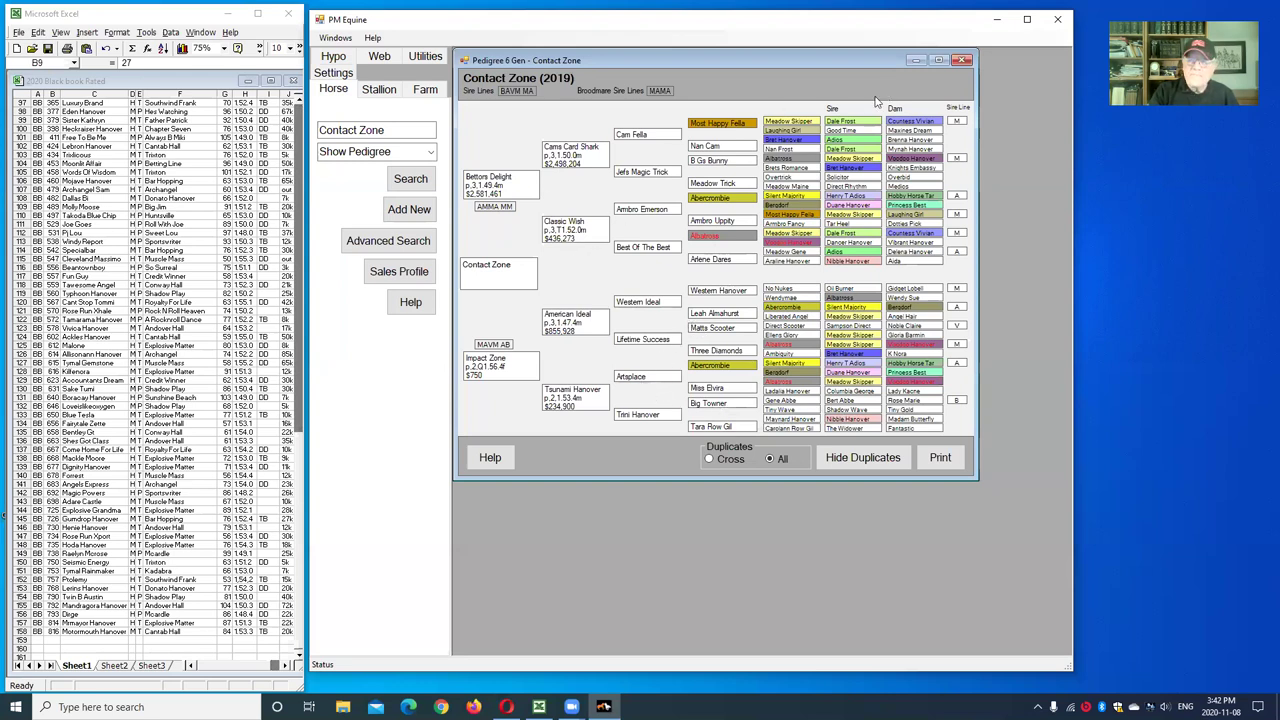
click(379, 90)
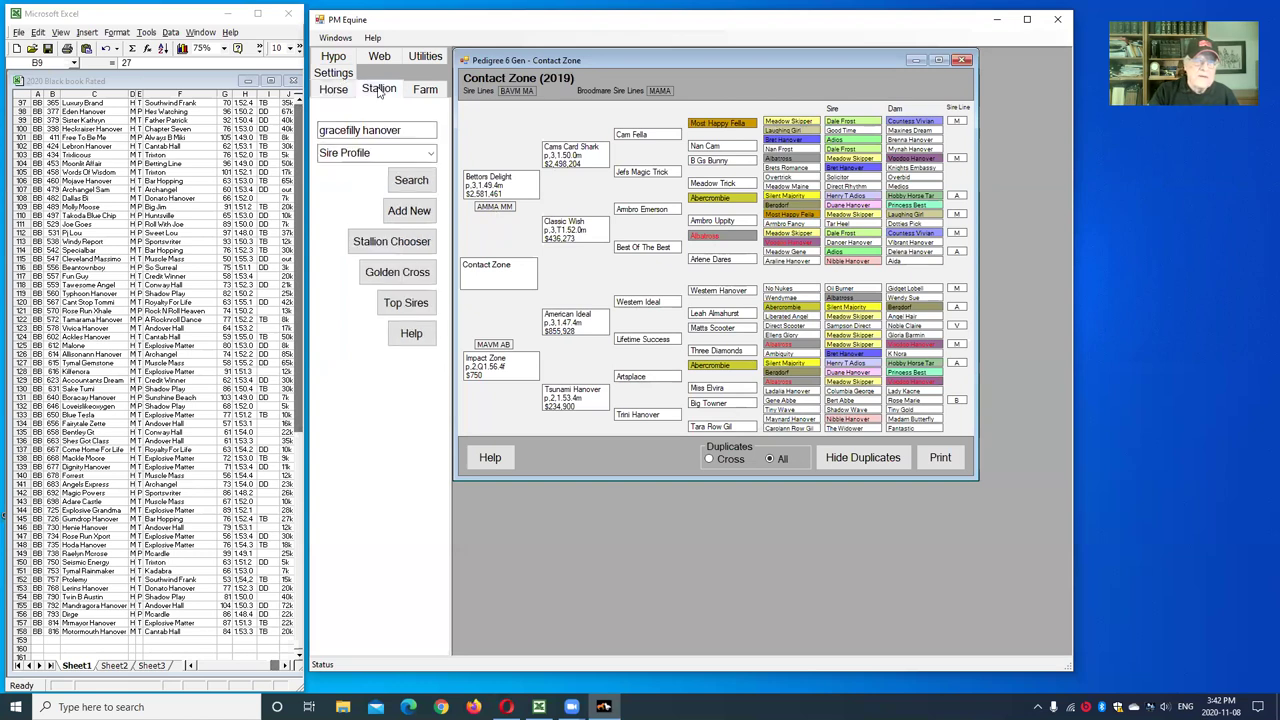
click(394, 274)
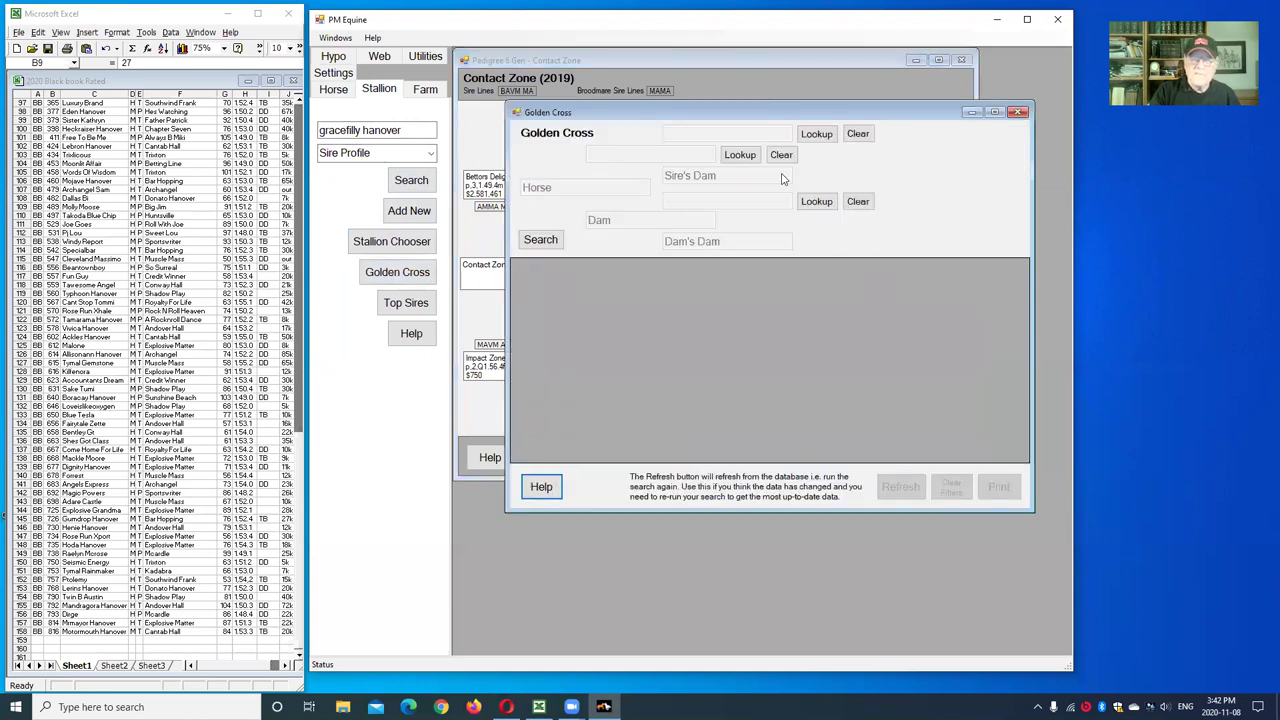
click(742, 155)
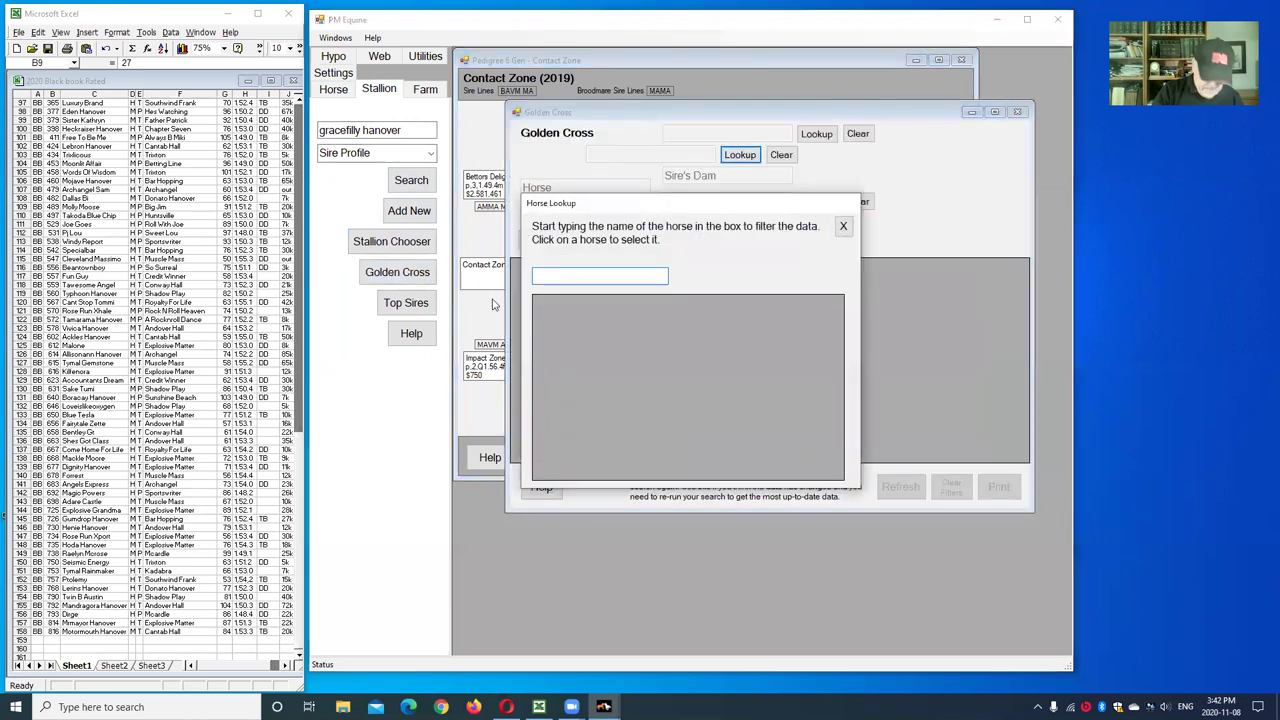
text(bettors delight)
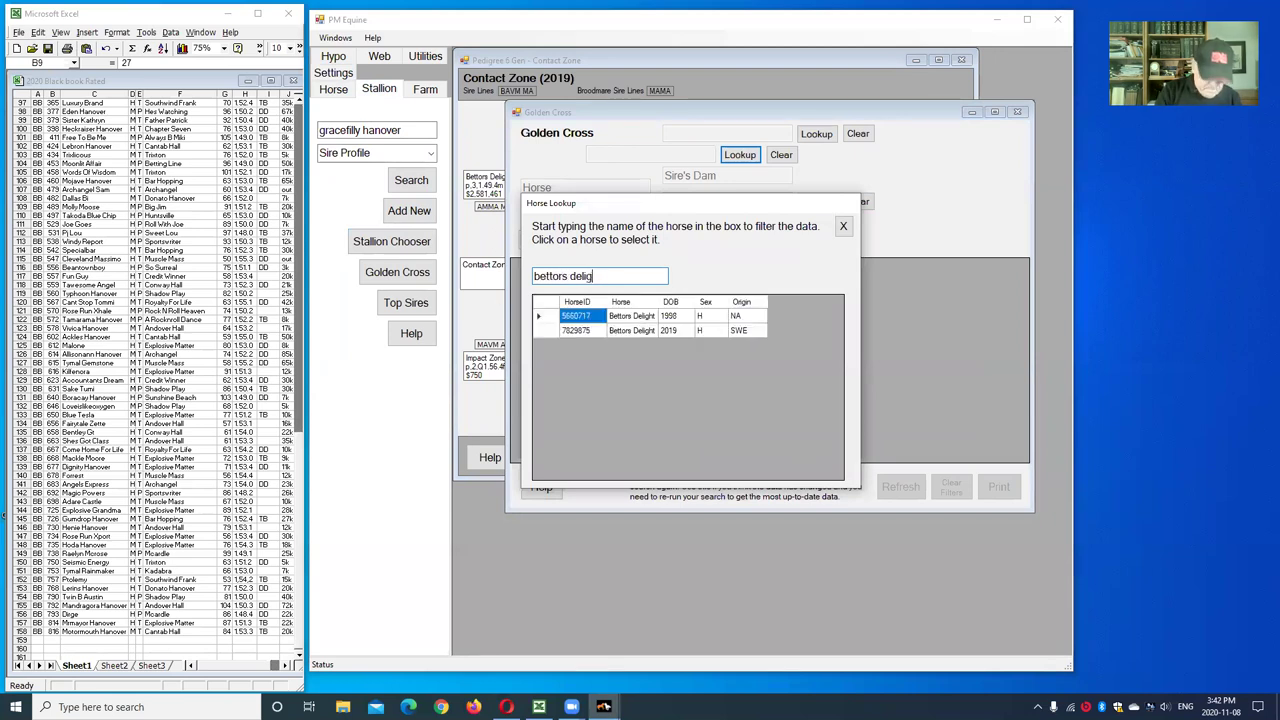
click(591, 318)
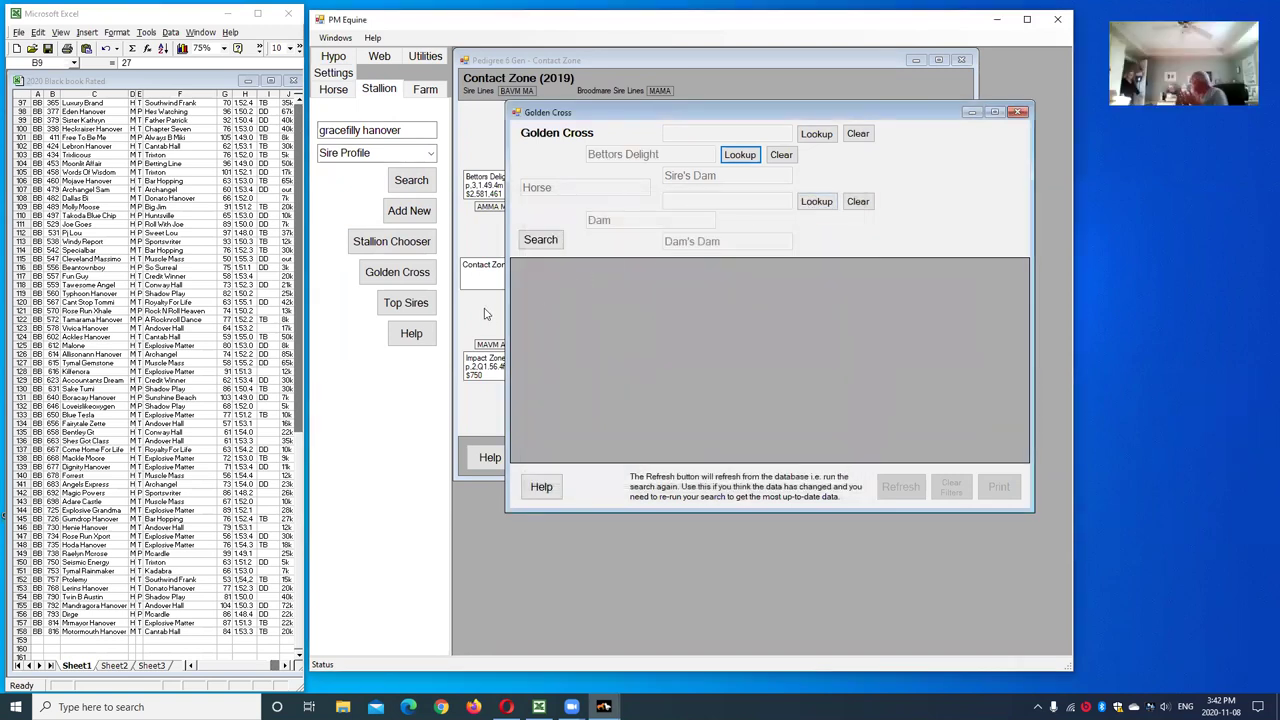
- Set the dam's sire to American Ideal, run the Golden Cross search and limit its statistics to horses of racing age
click(816, 202)
text(am)
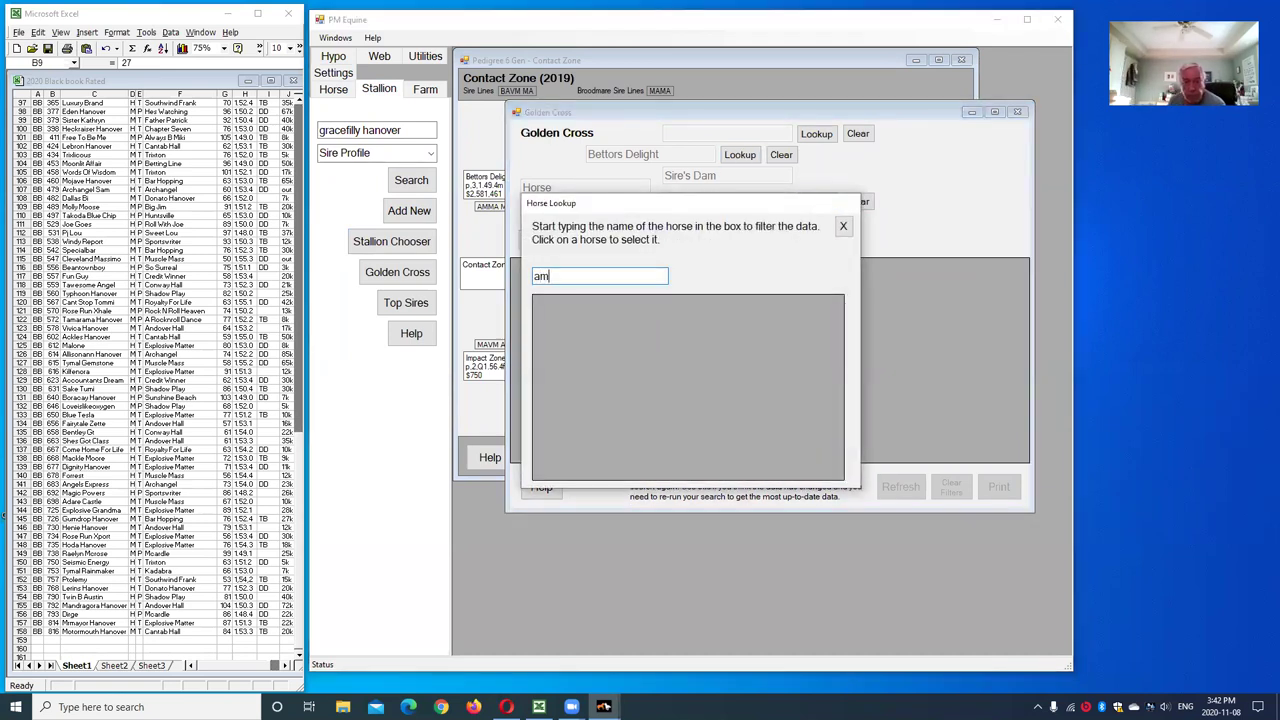
text(erican ideal)
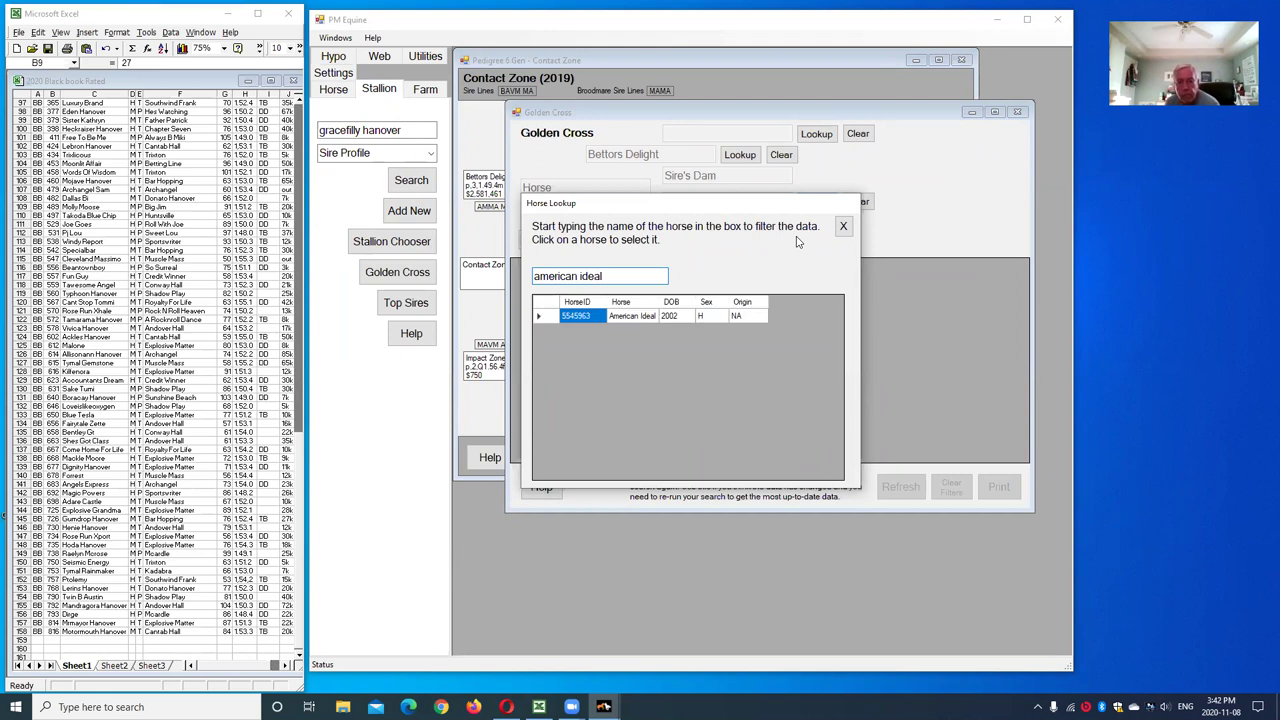
click(622, 316)
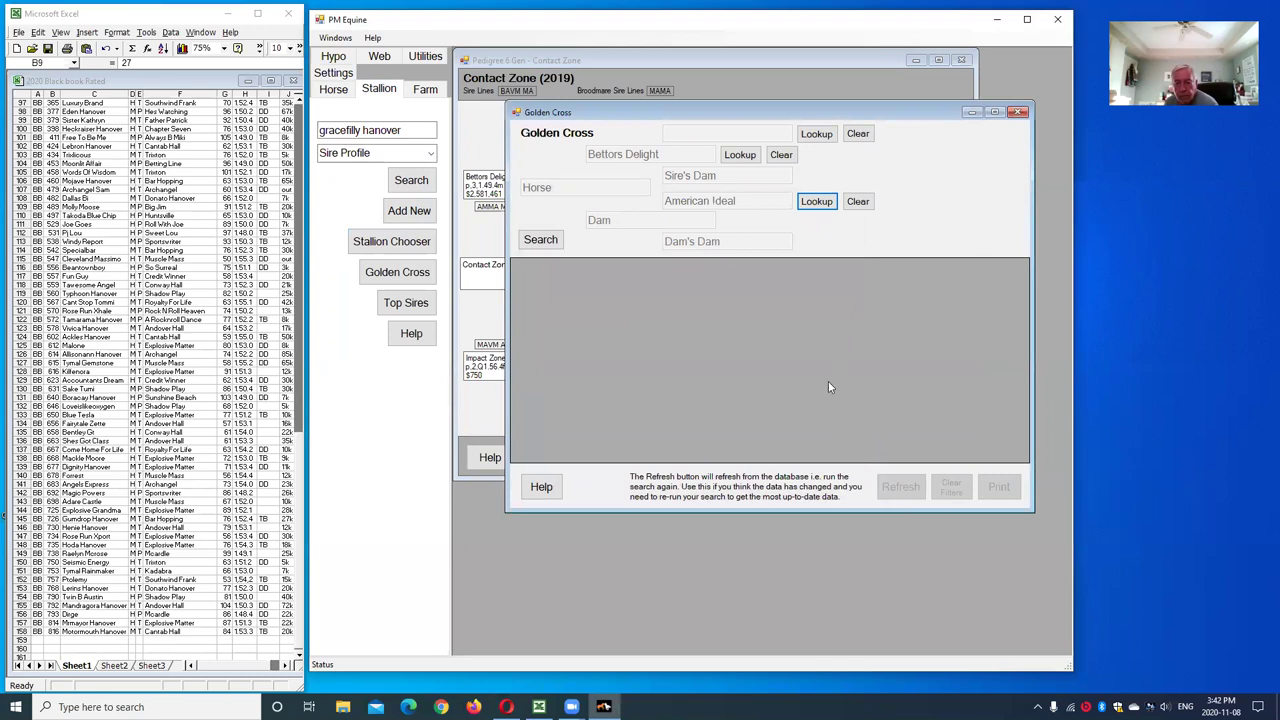
click(535, 241)
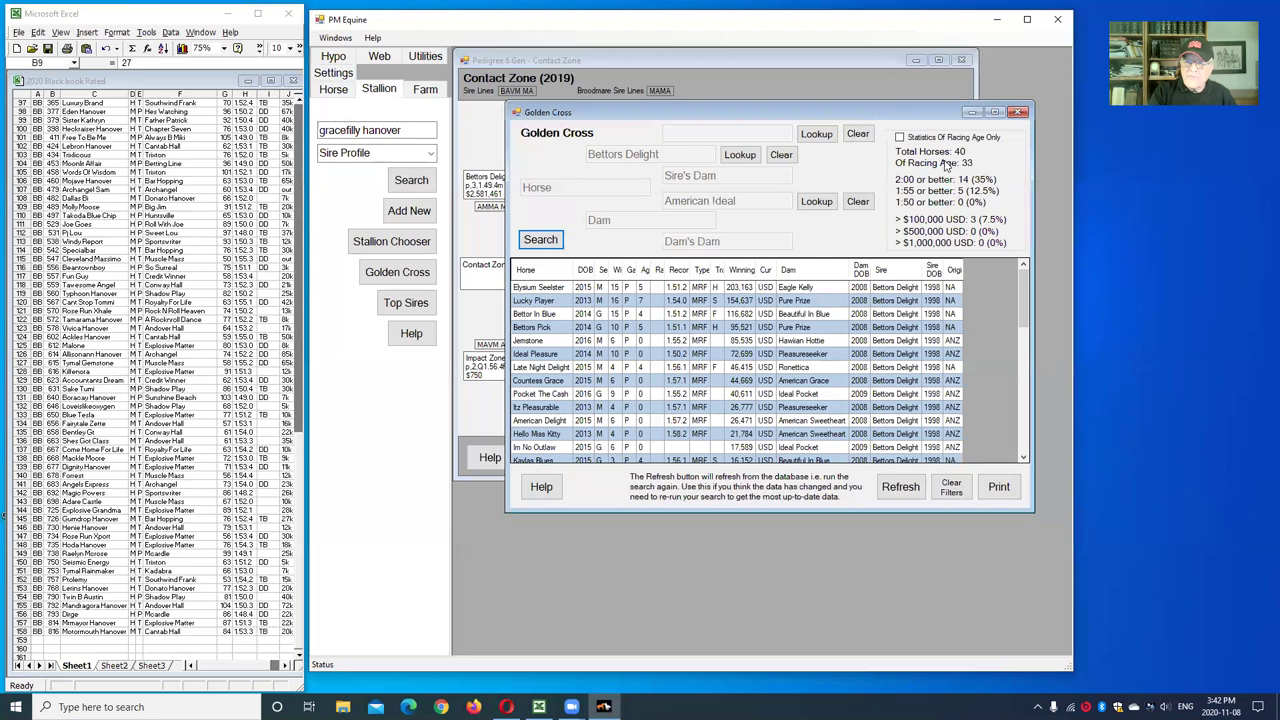
click(900, 138)
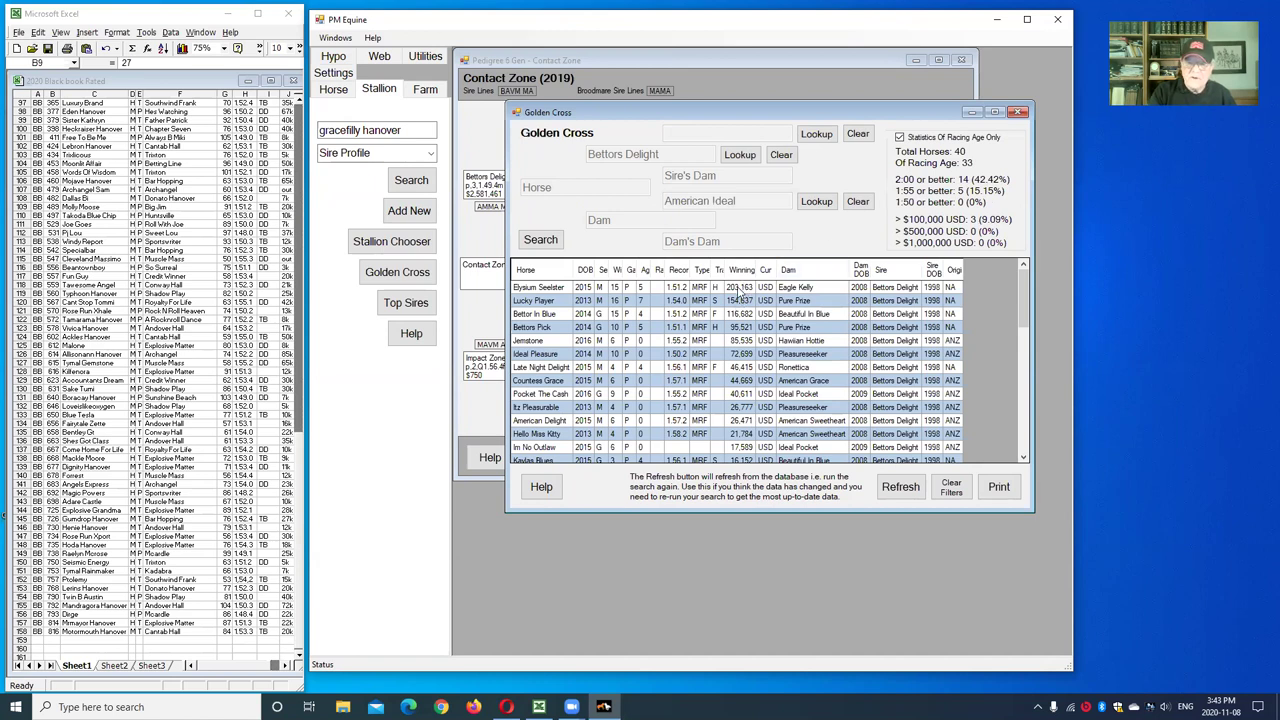
- View the buyers sale page of Elysium Seelster from the Golden Cross results, close it and show the horse's pedigree
right_click(555, 288)
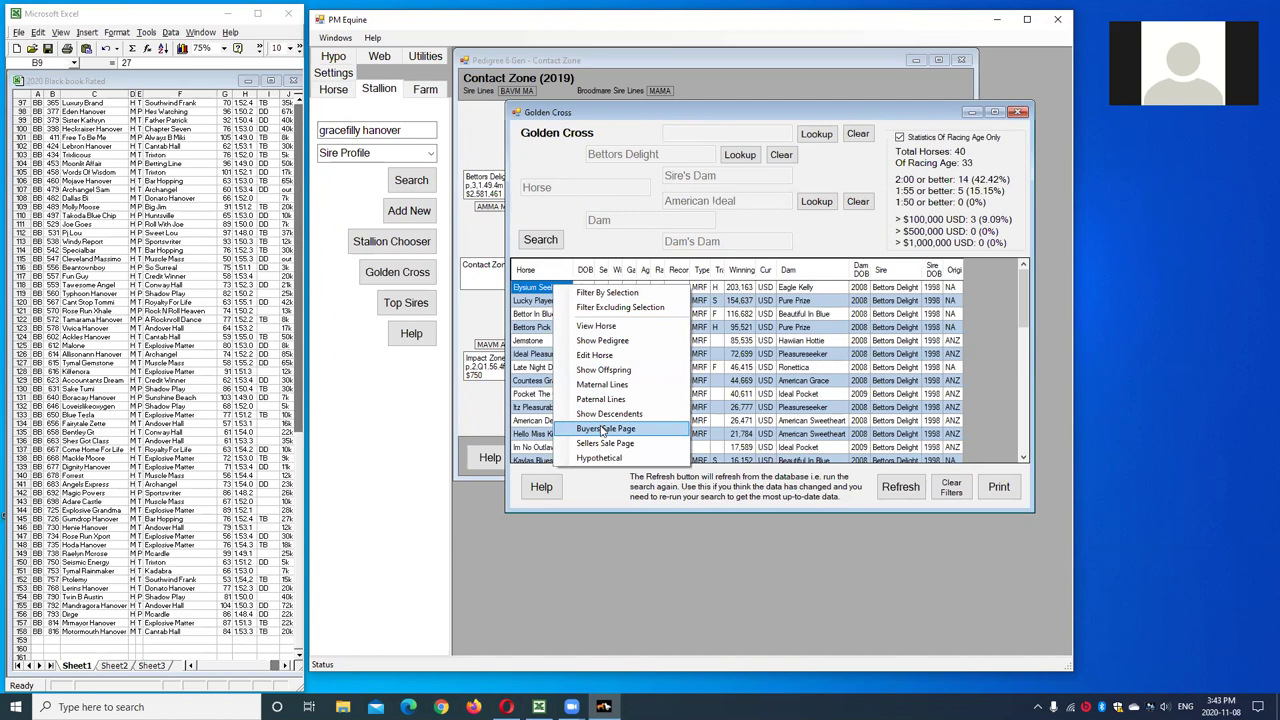
click(602, 429)
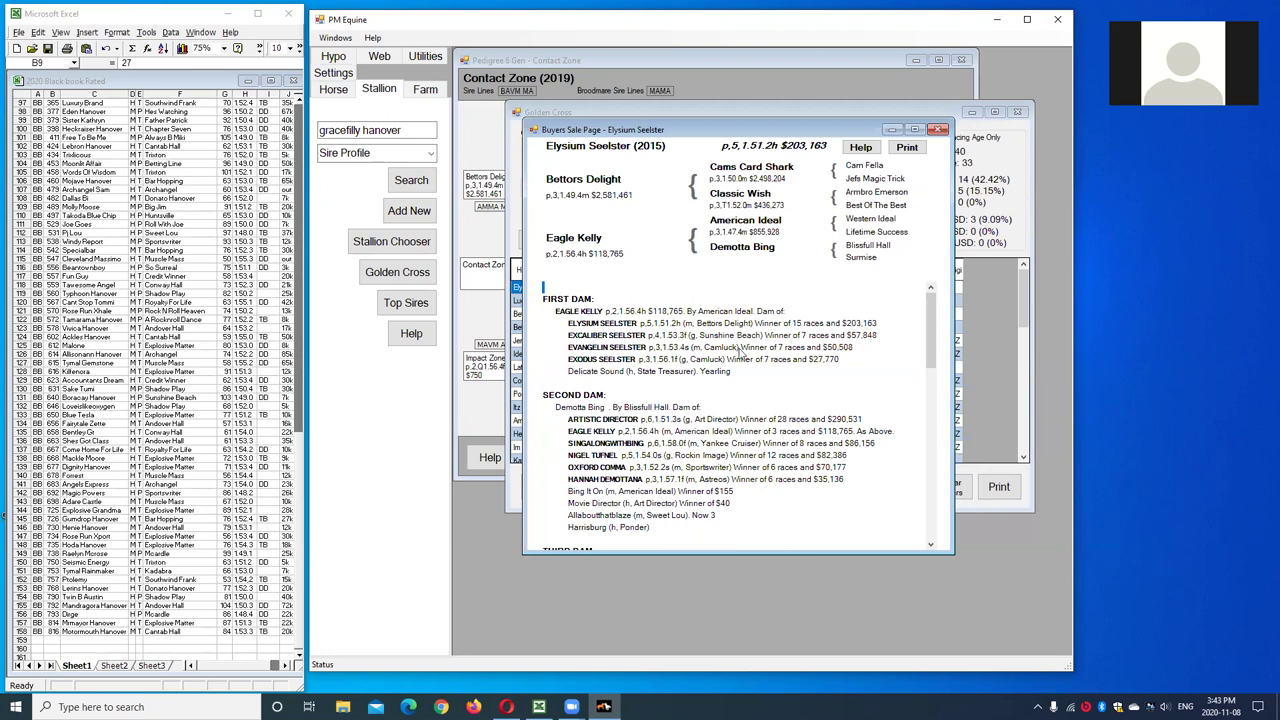
click(941, 130)
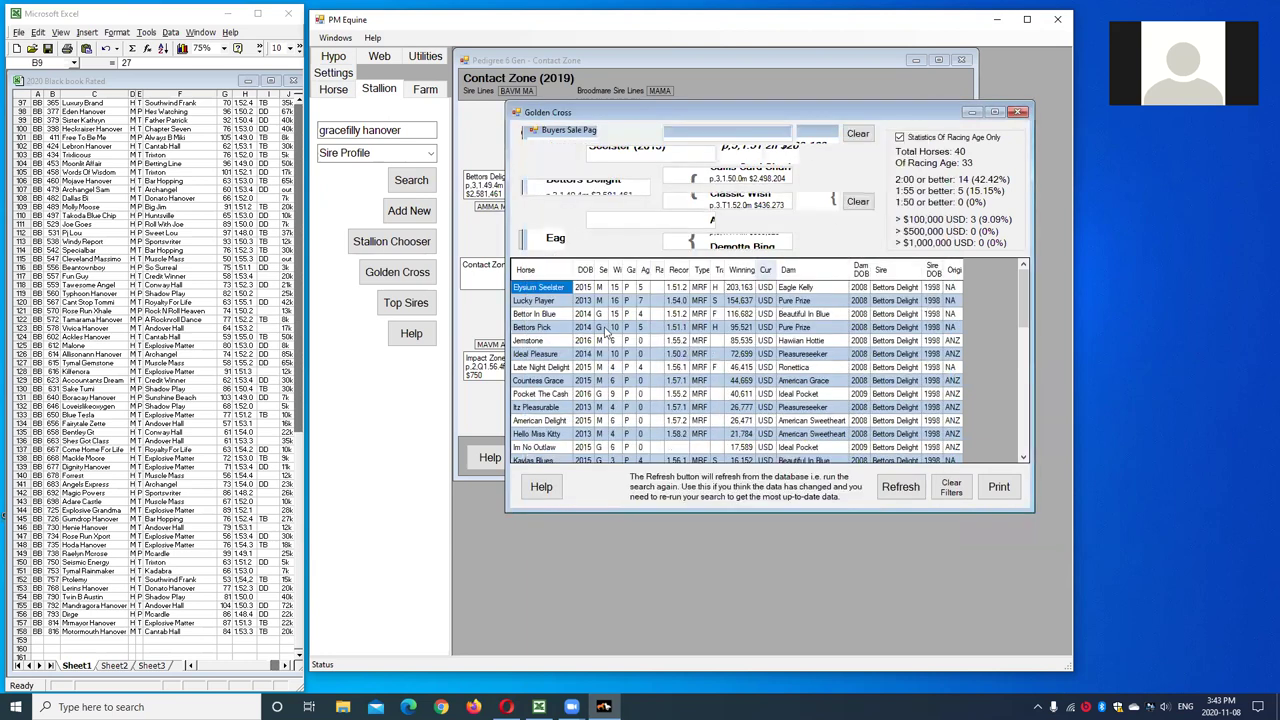
right_click(565, 289)
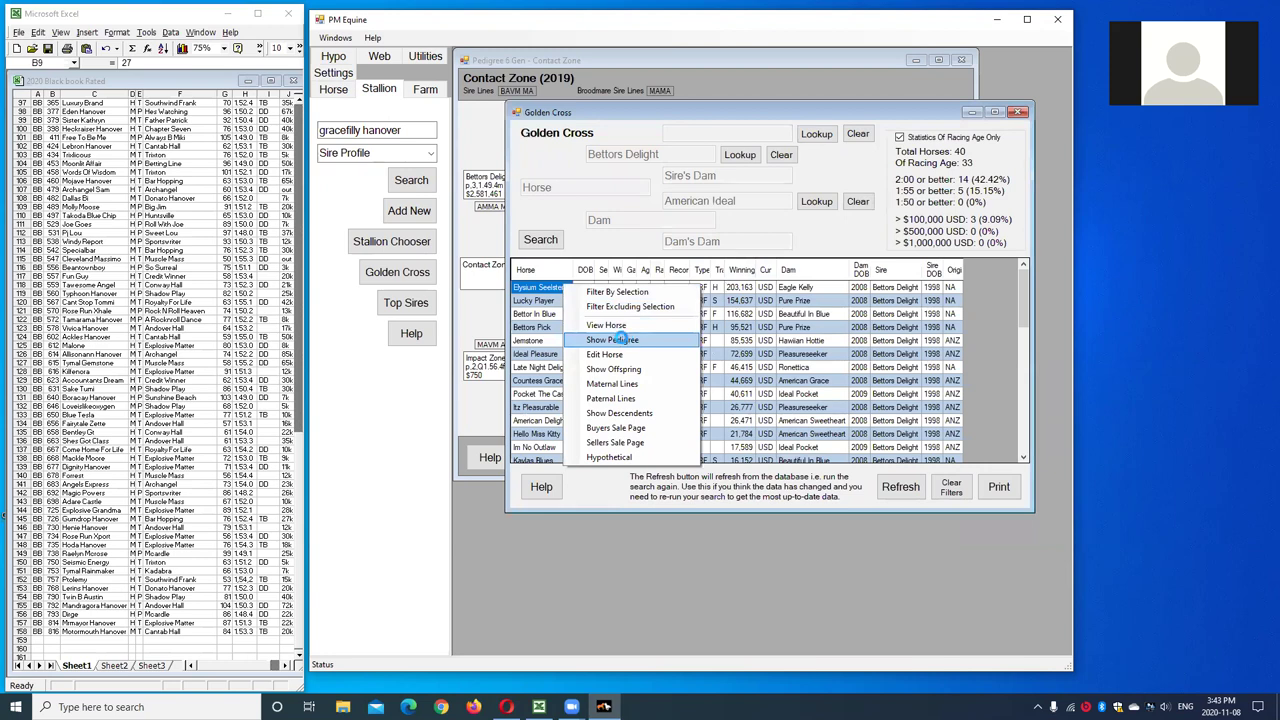
click(620, 340)
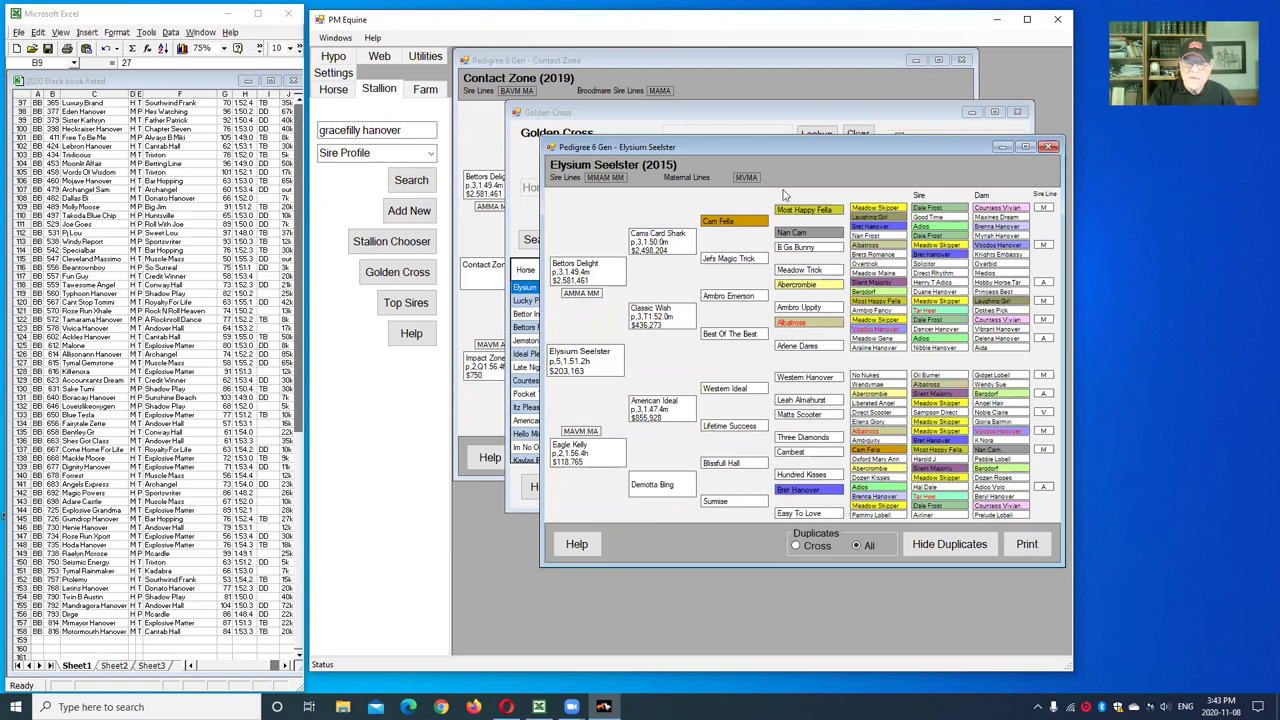
- Close Elysium Seelster's pedigree, the Golden Cross results and Contact Zone's pedigree
click(1048, 148)
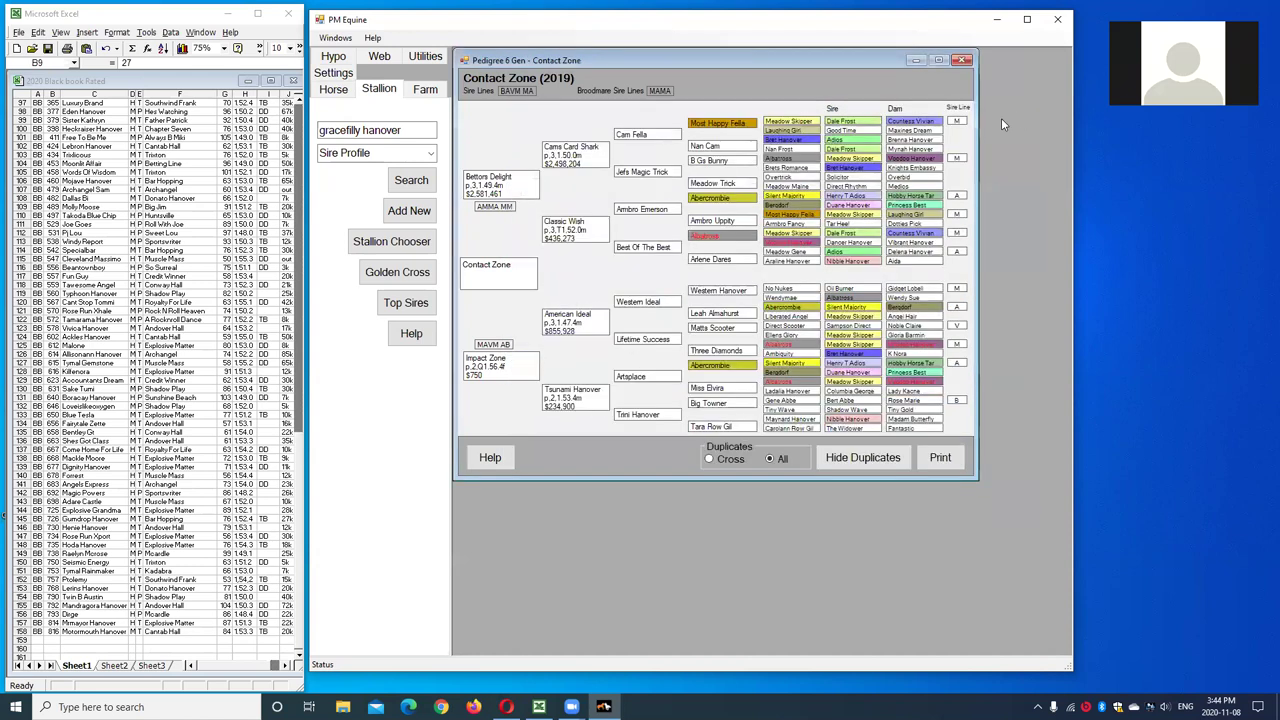
click(1018, 113)
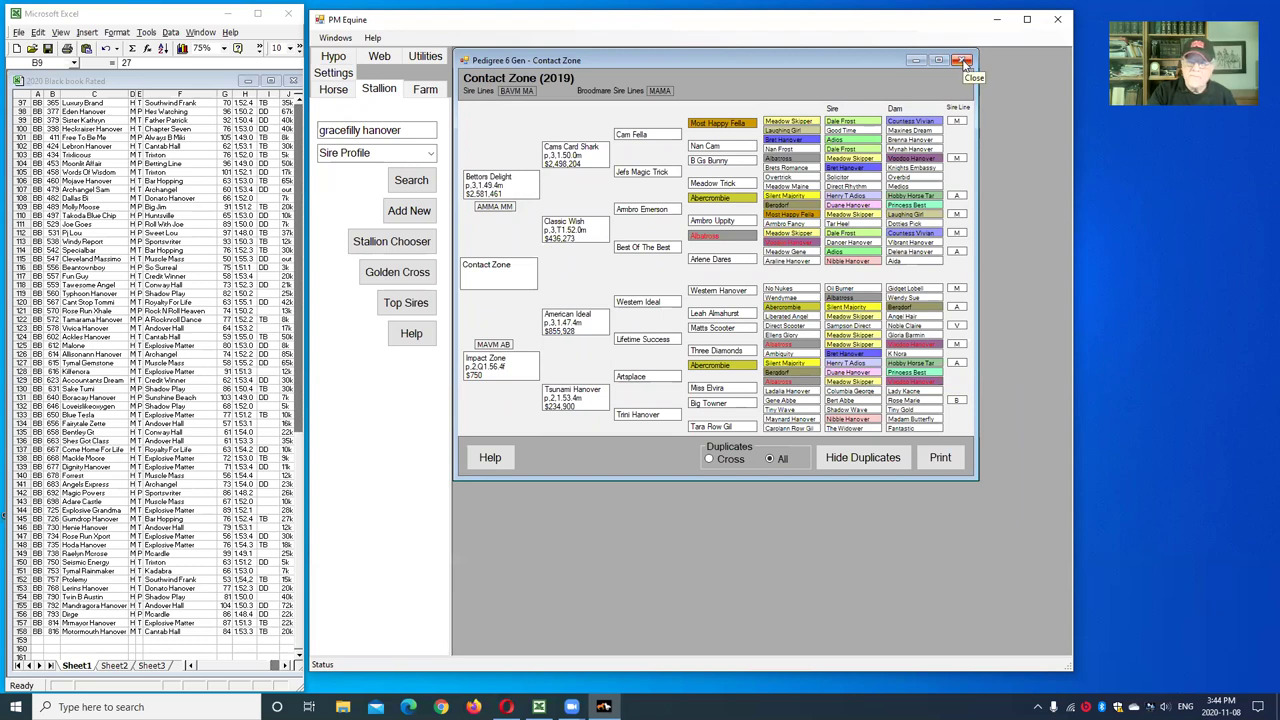
click(961, 61)
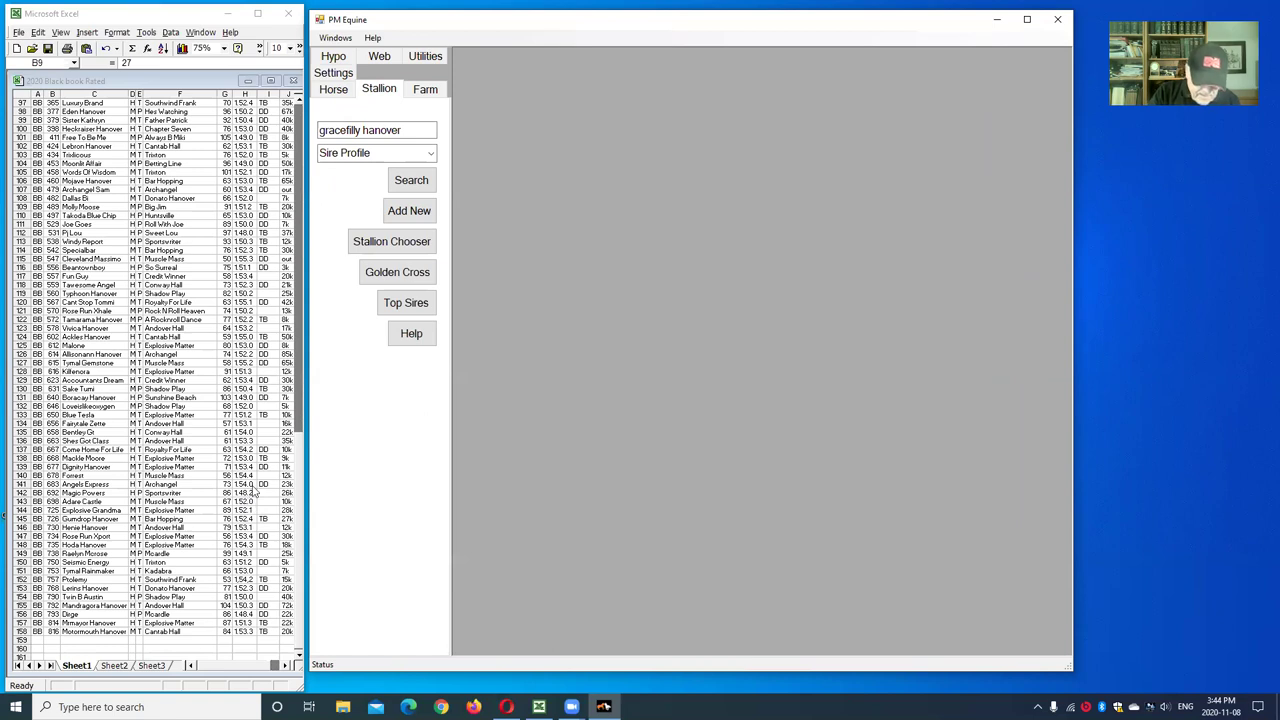
- Replace the stallion search name with thewinnertakeitall and copy that name
click(399, 133)
drag(399, 133, 290, 133)
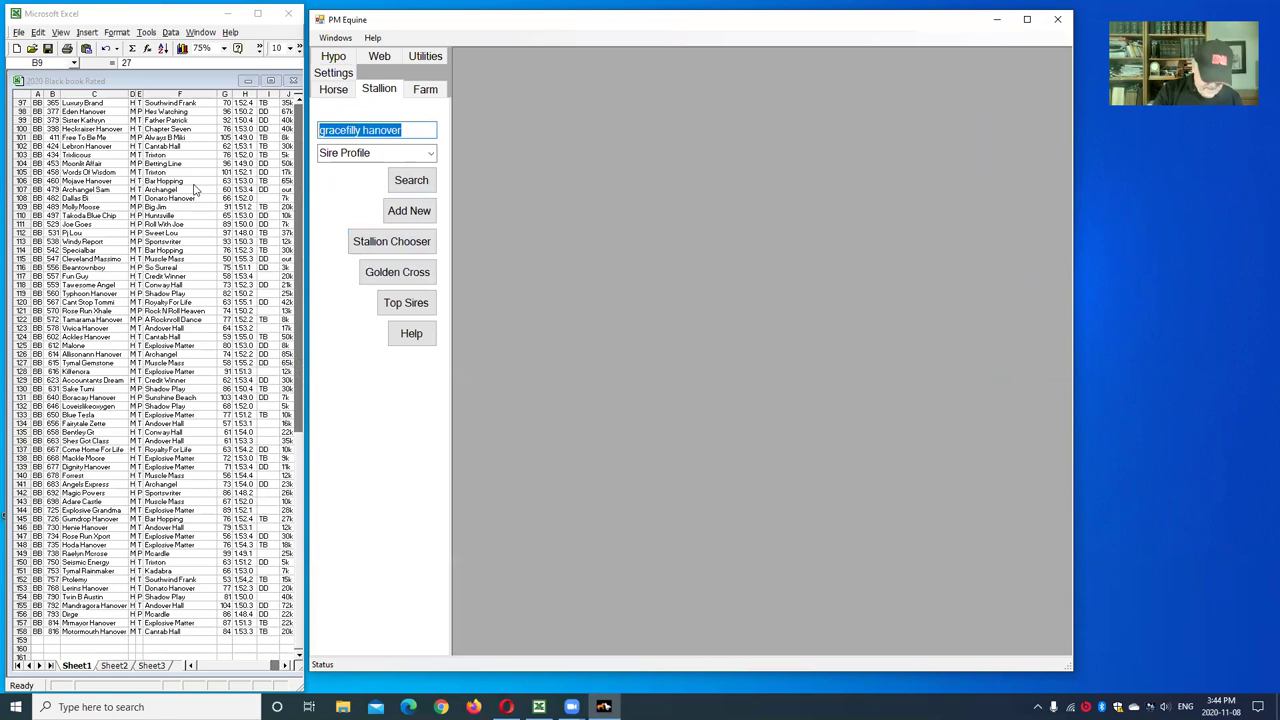
text(thewi)
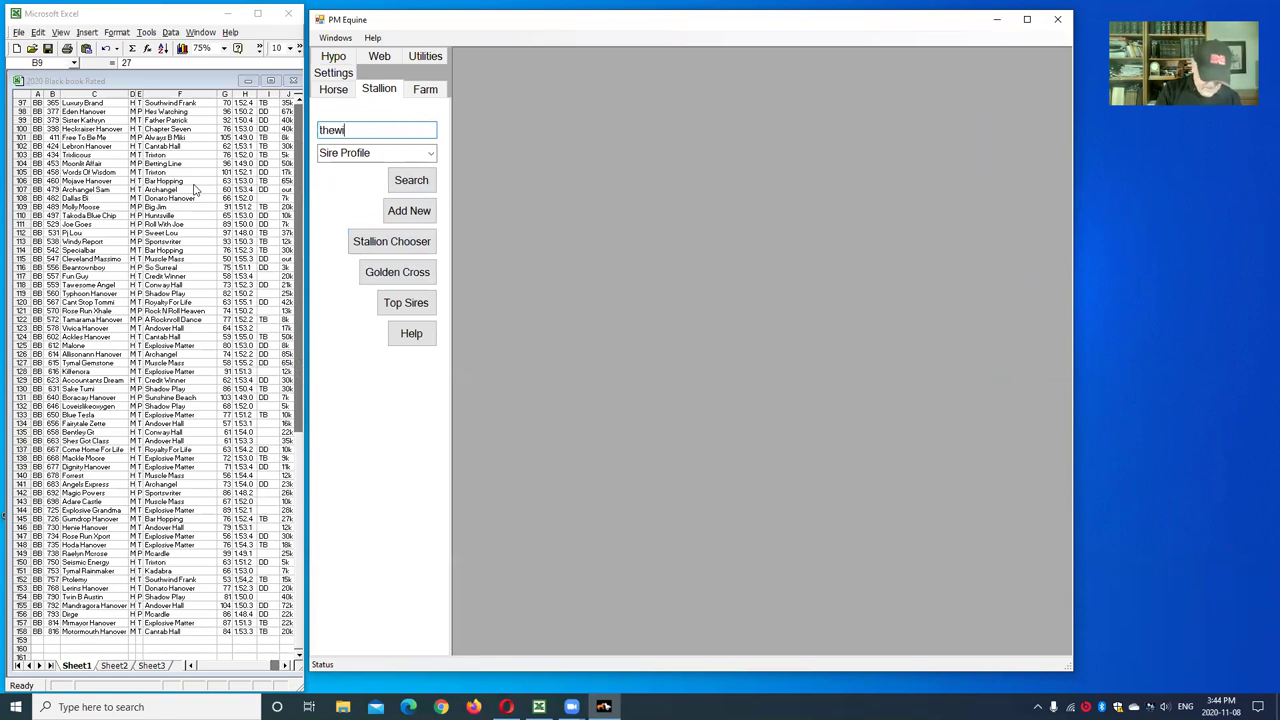
text(nnertakeitall)
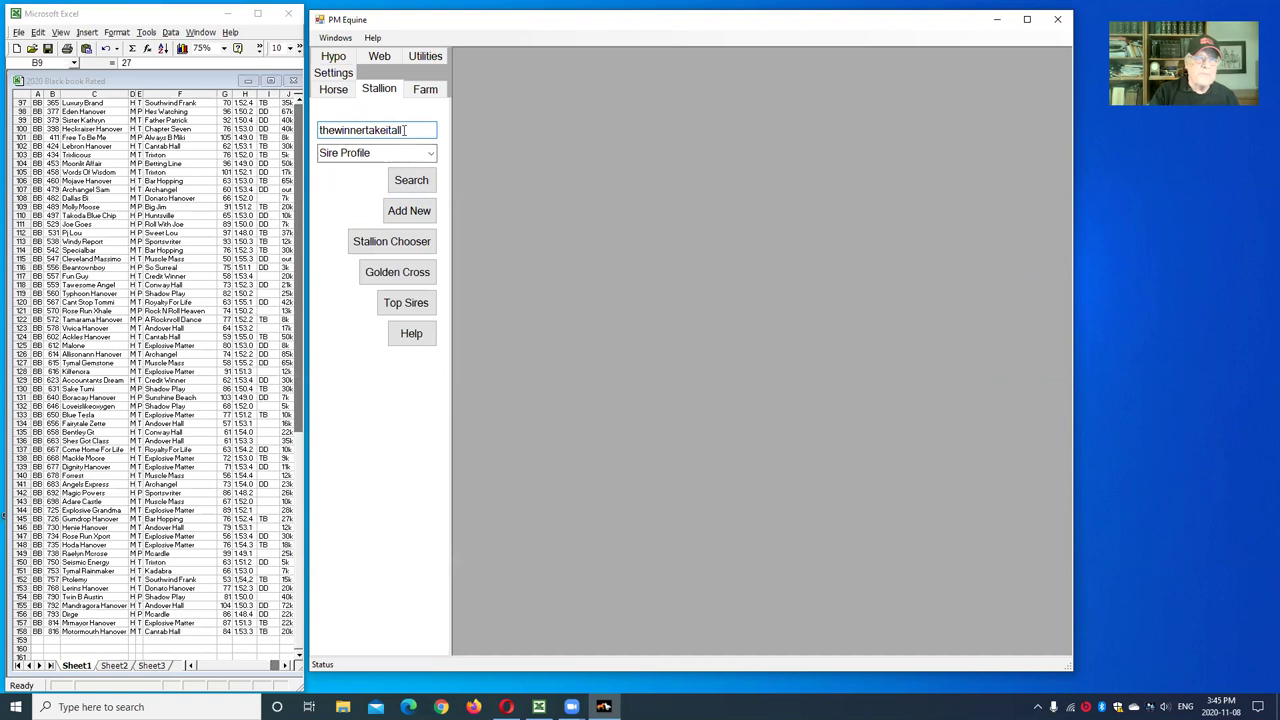
drag(404, 131, 291, 140)
right_click(361, 130)
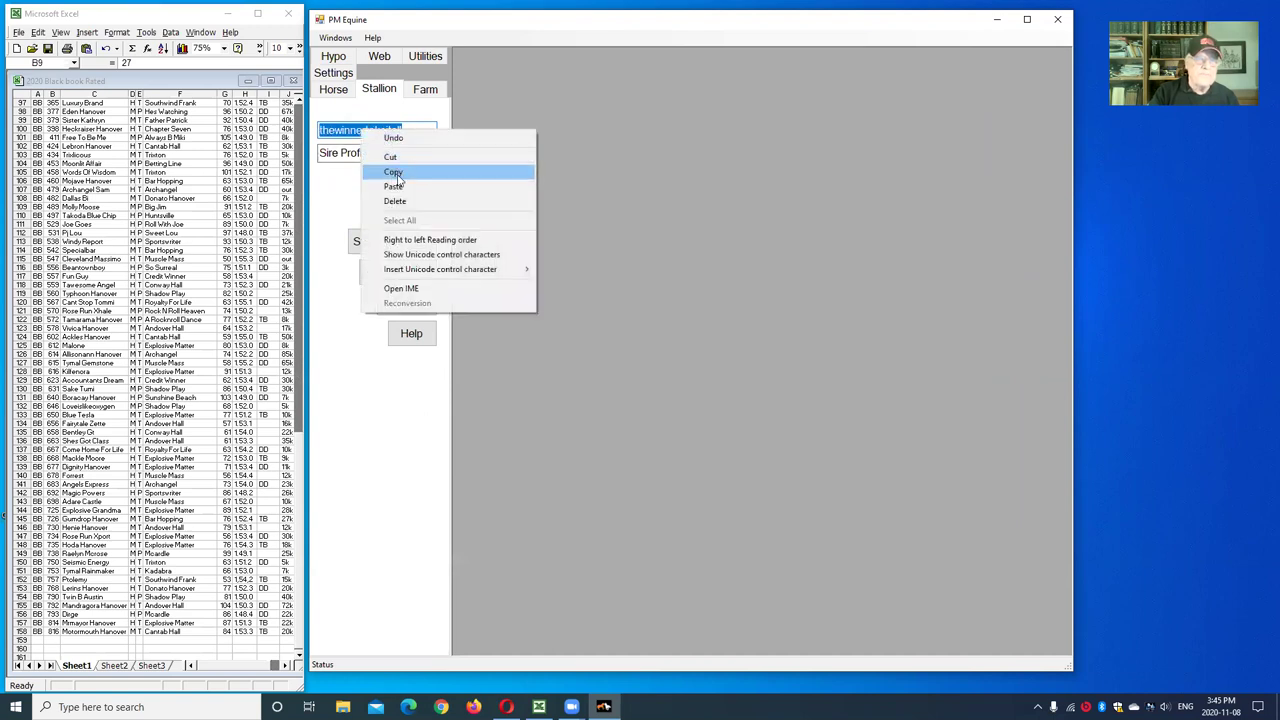
click(393, 173)
- Paste the copied name over Contact Zone in the horse search, show Thewinnertakeitall's pedigree and reposition its window fully in view
click(335, 90)
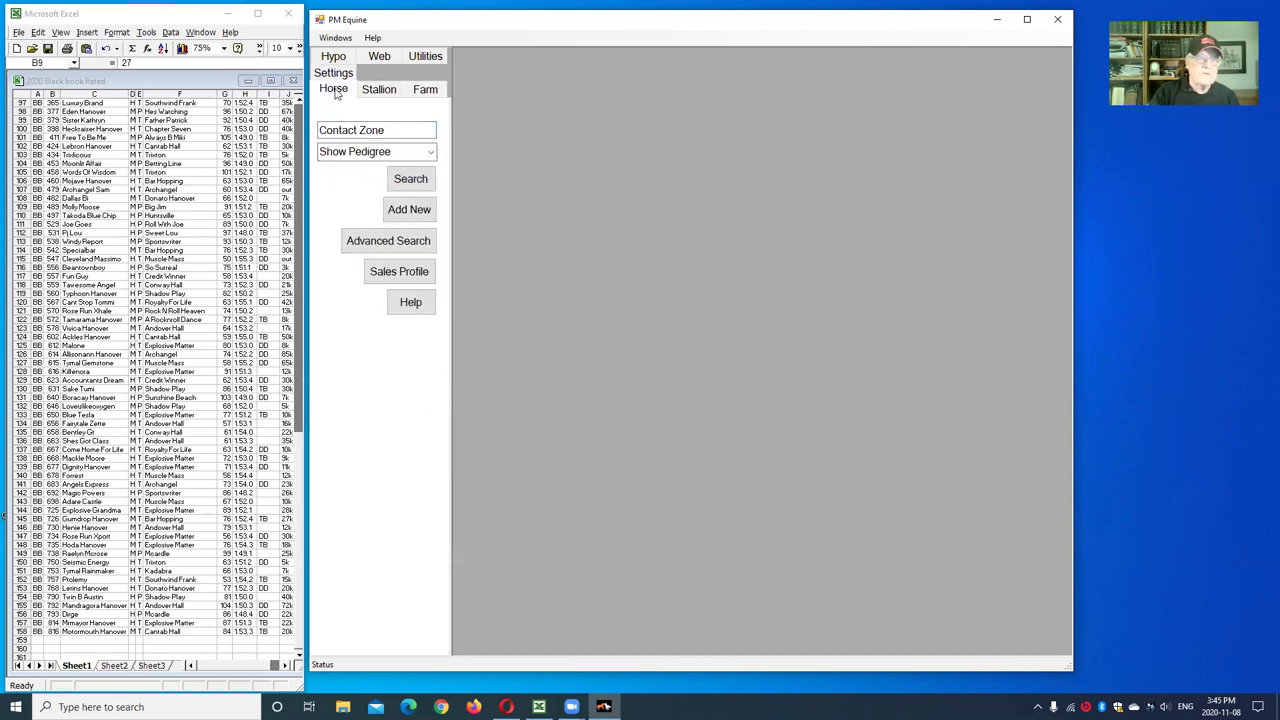
click(370, 131)
drag(393, 128, 318, 131)
right_click(338, 129)
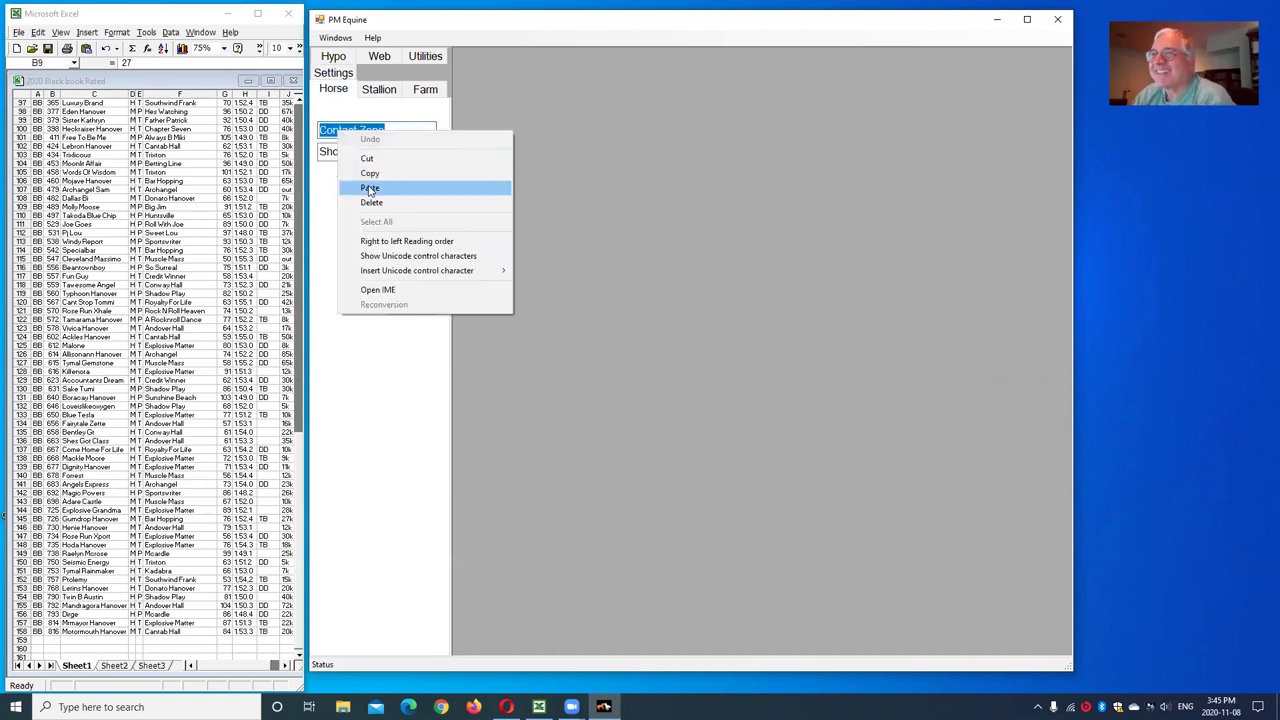
click(370, 188)
click(409, 180)
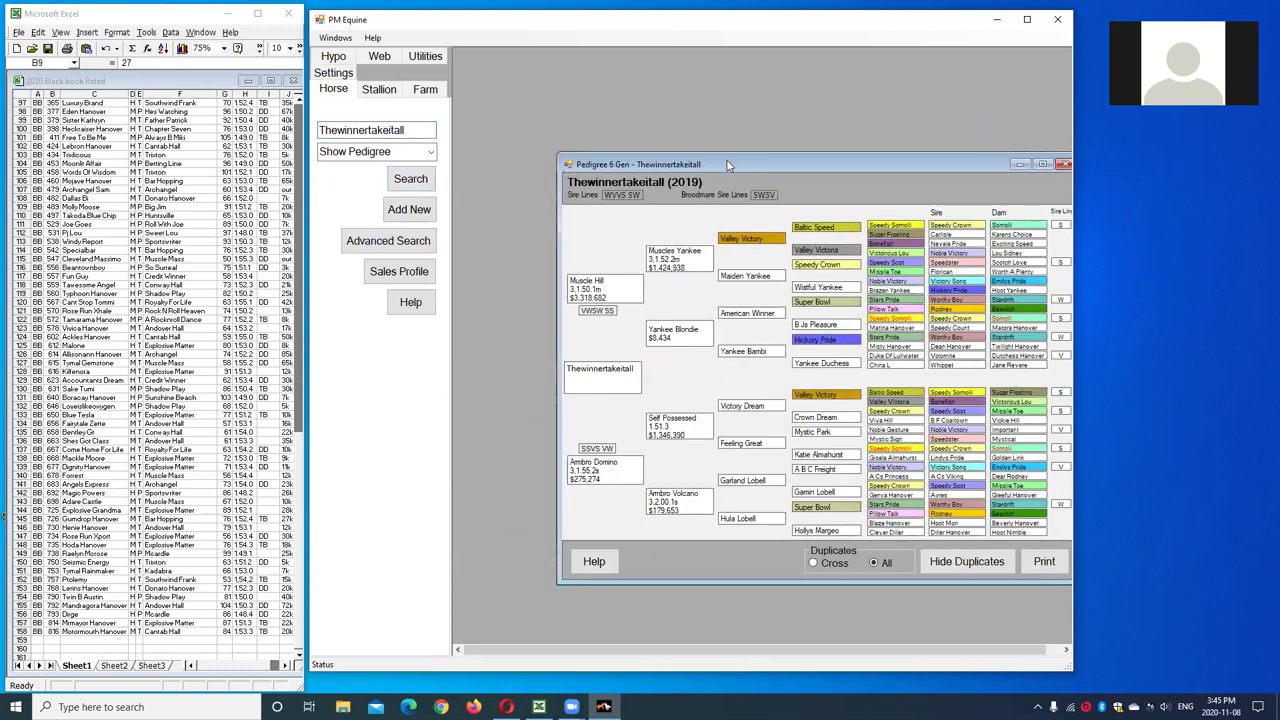
drag(728, 166, 635, 65)
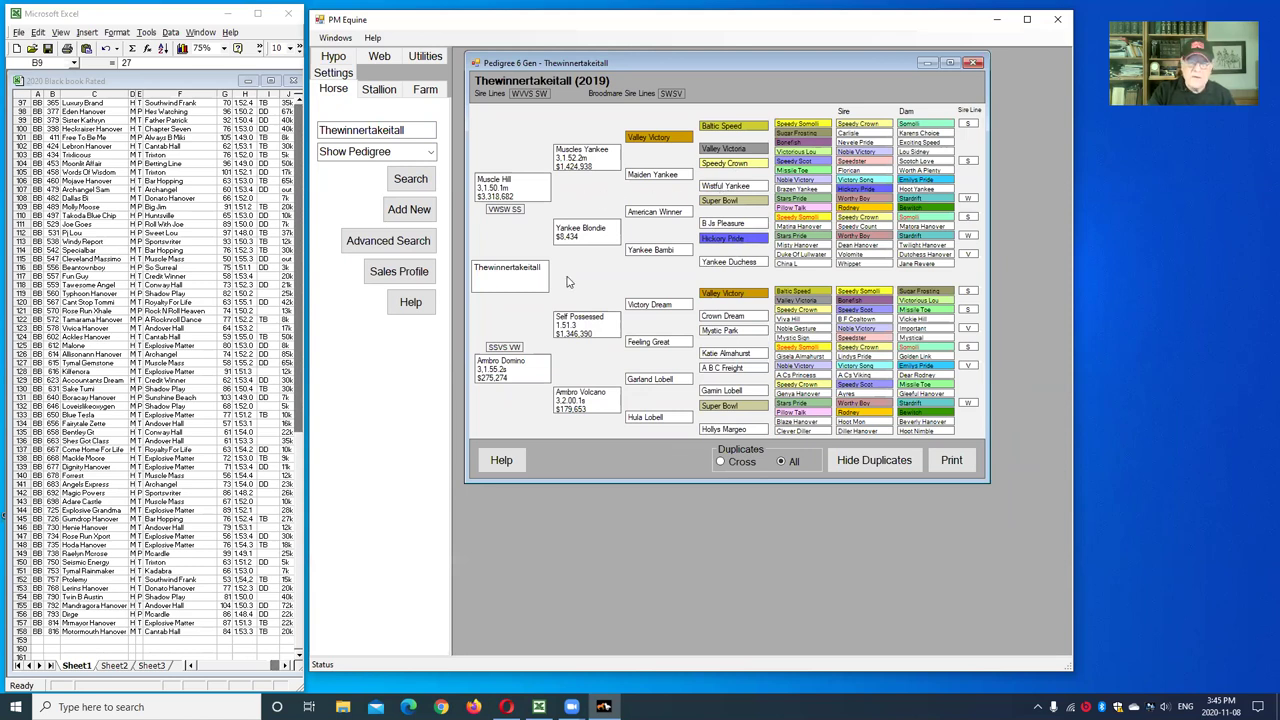
- View the sellers sale page for Thewinnertakeitall and close it again
right_click(546, 84)
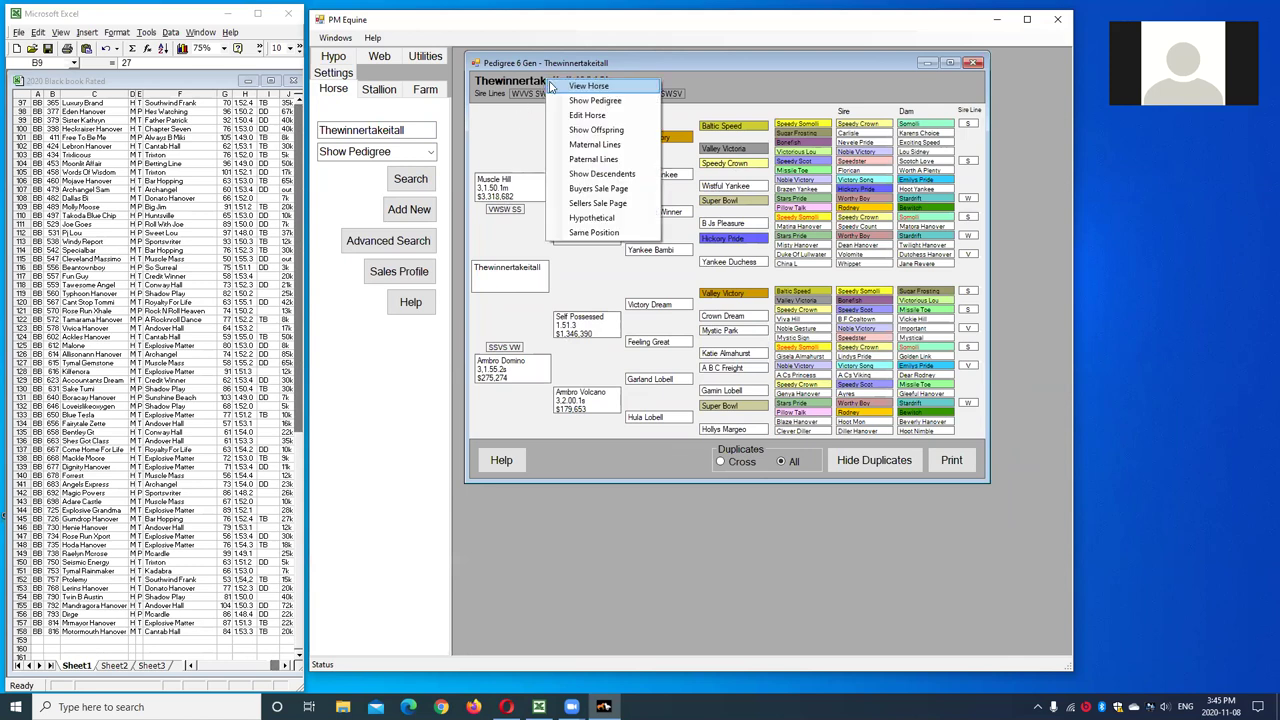
click(590, 204)
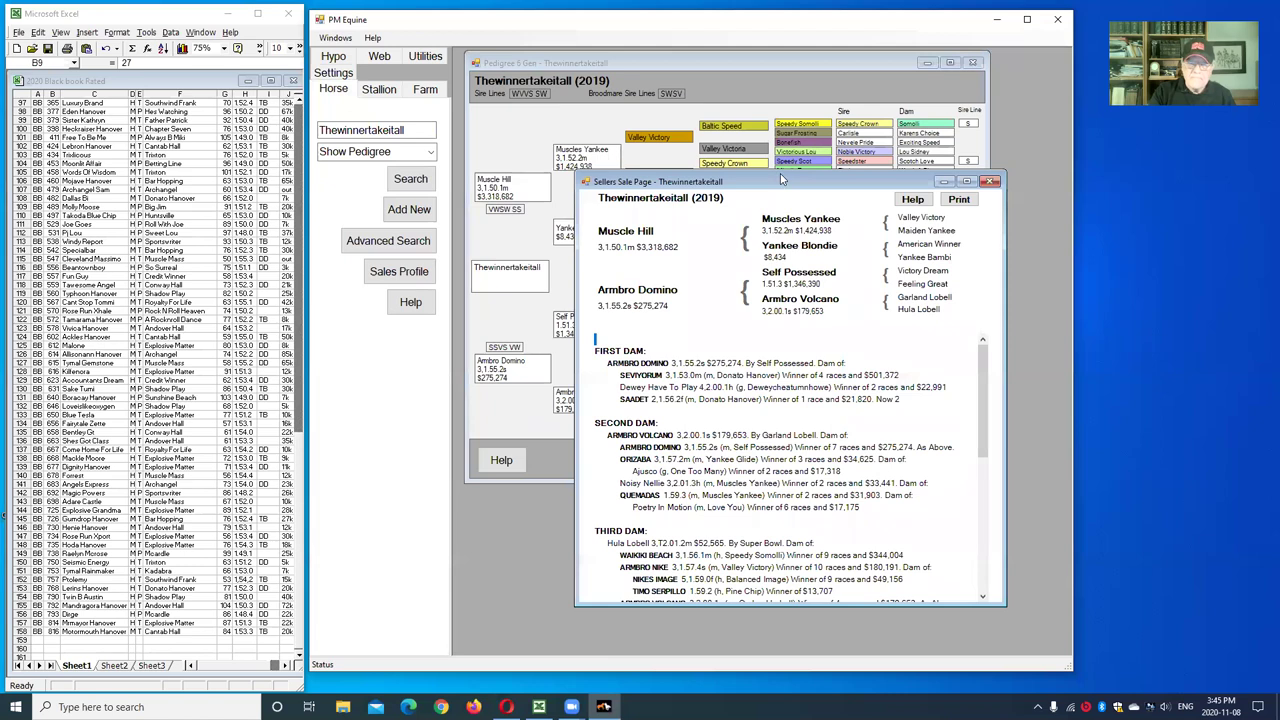
drag(781, 175, 742, 112)
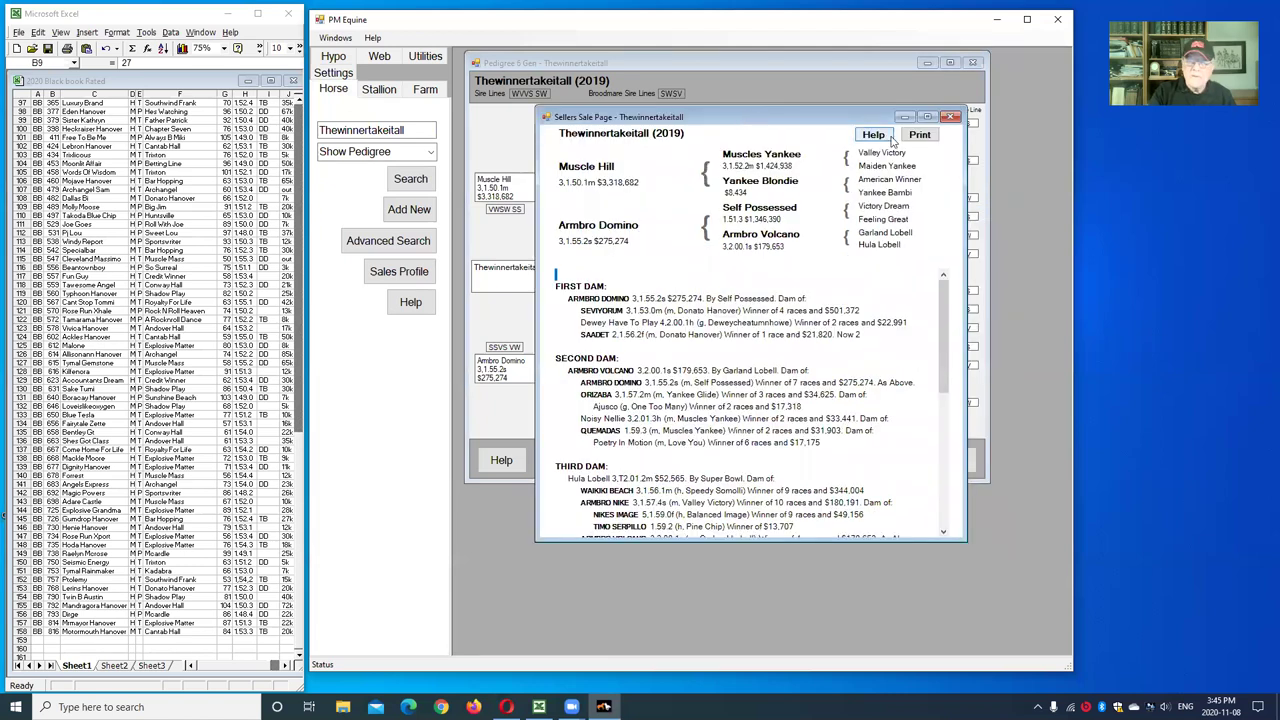
click(952, 120)
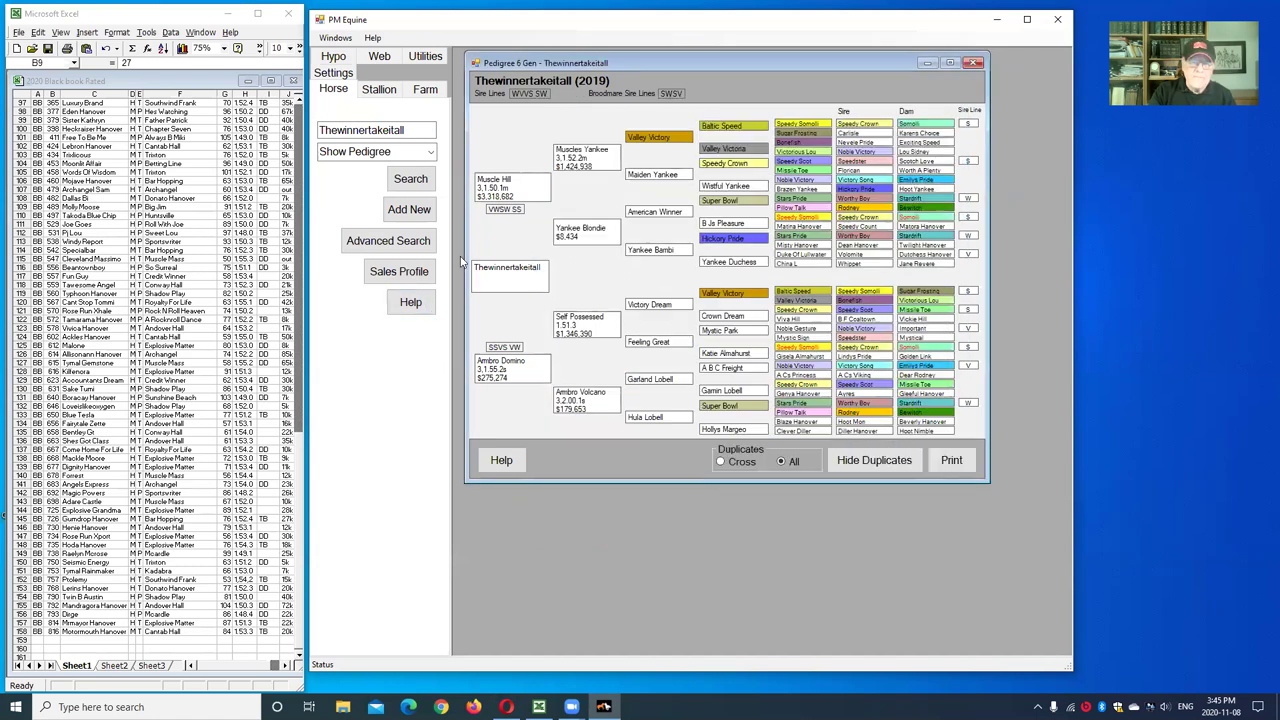
- Show the buyers sale page for Thewinnertakeitall and reposition its window over the pedigree, fully in view
right_click(530, 90)
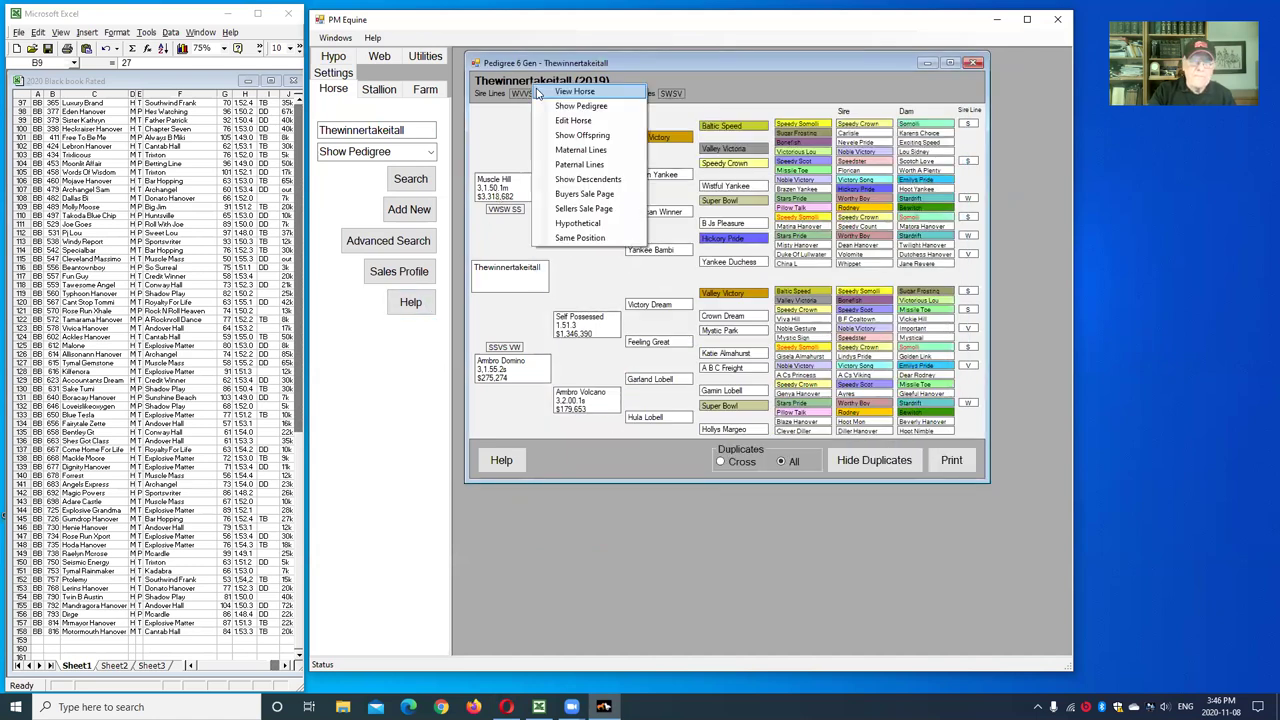
click(578, 196)
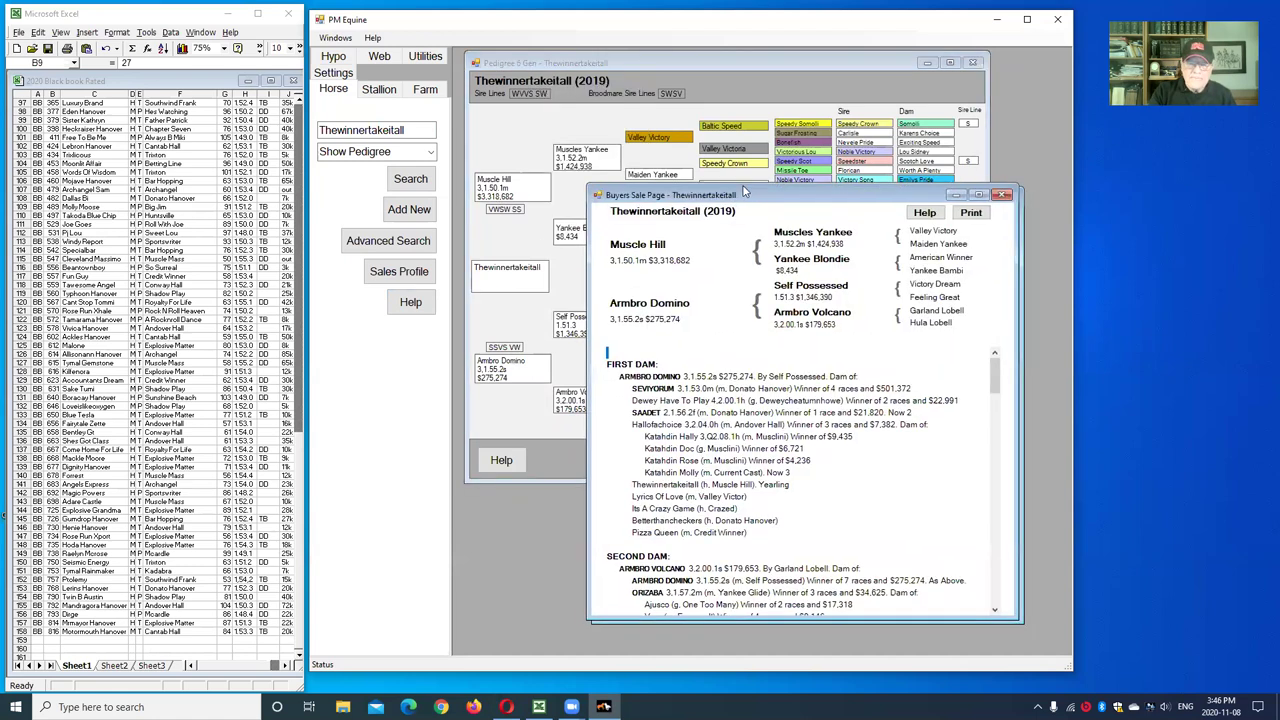
drag(752, 192, 694, 97)
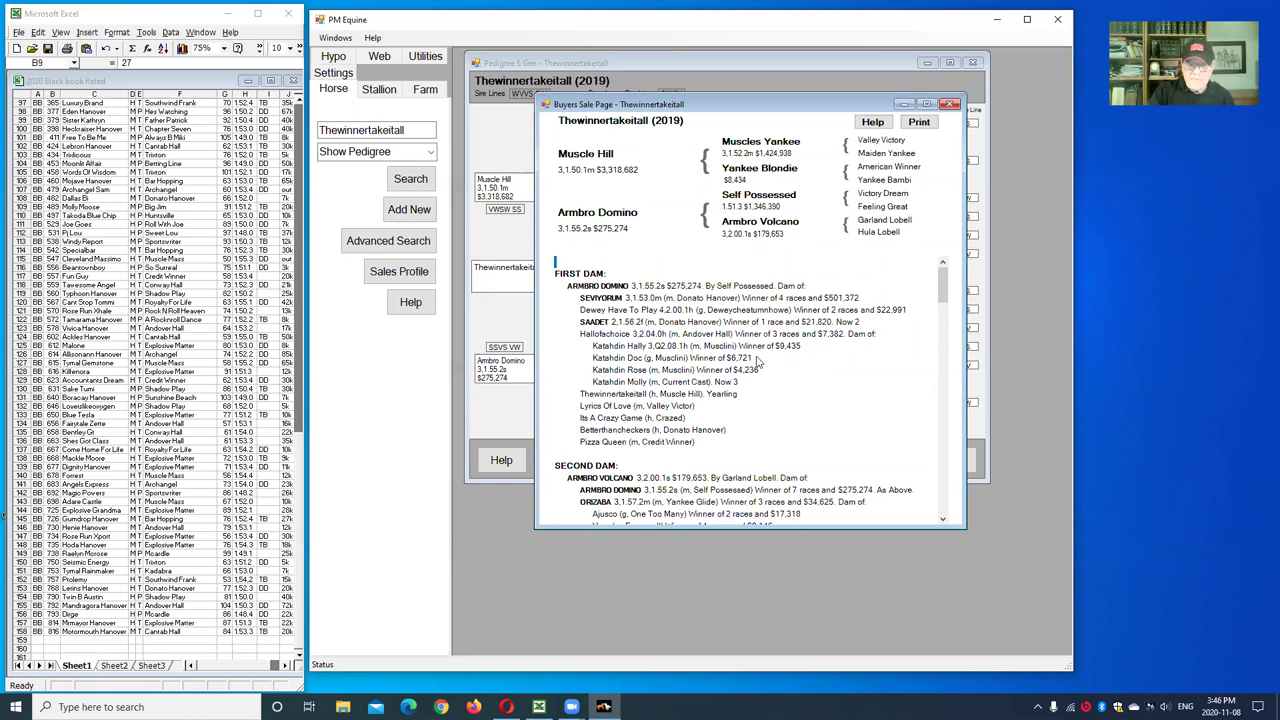
- Review the first, second and third dam sections of Thewinnertakeitall's buyers sale page and close the page
scroll(788, 373, down, 2)
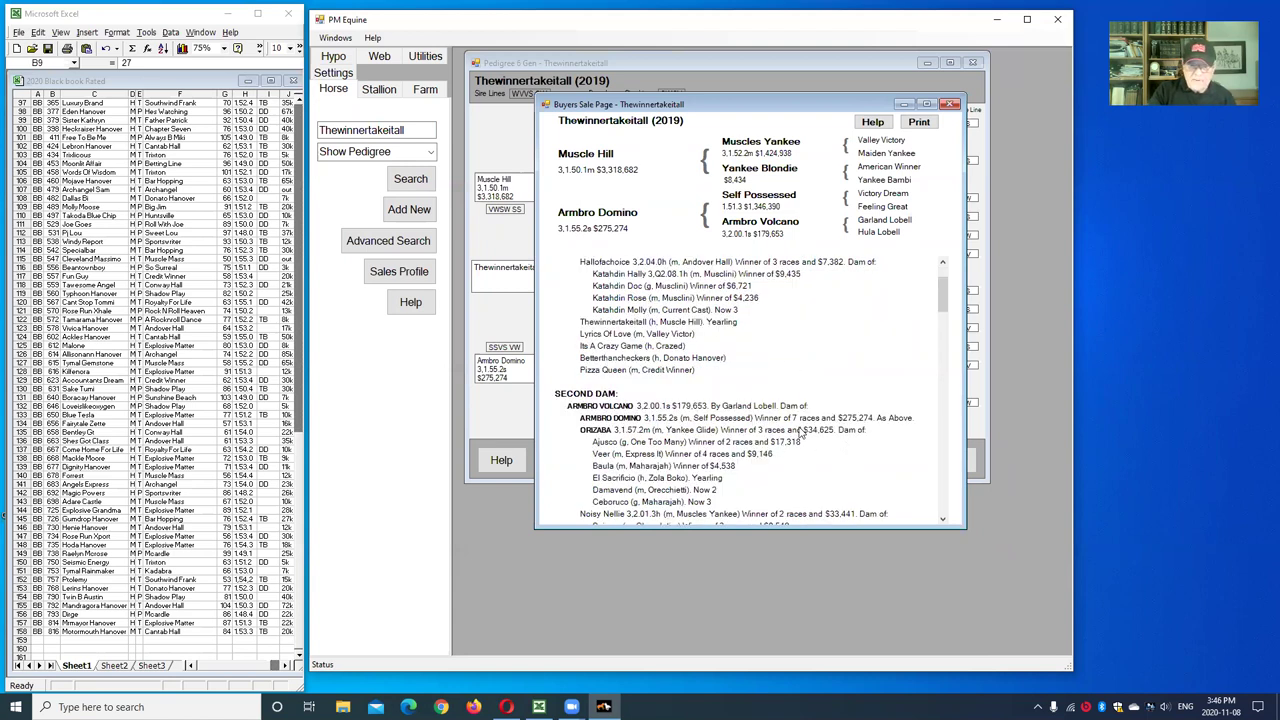
scroll(829, 448, down, 2)
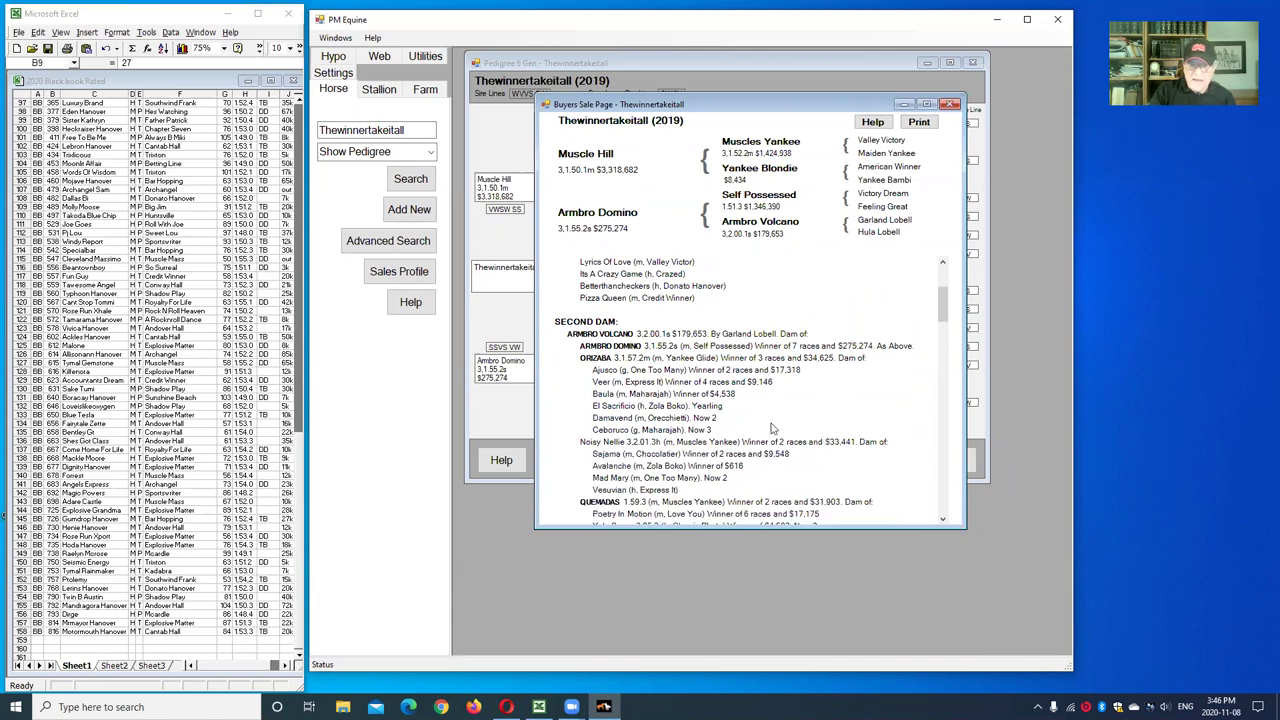
scroll(727, 487, down, 3)
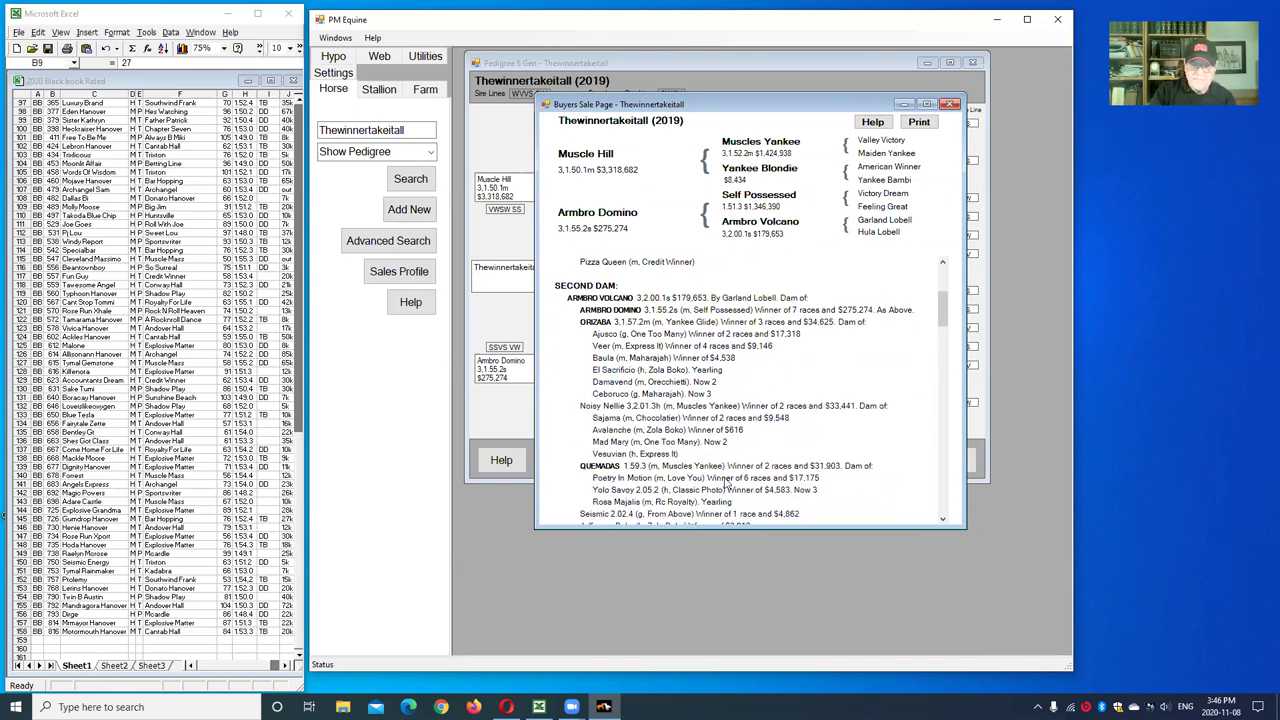
scroll(727, 480, down, 7)
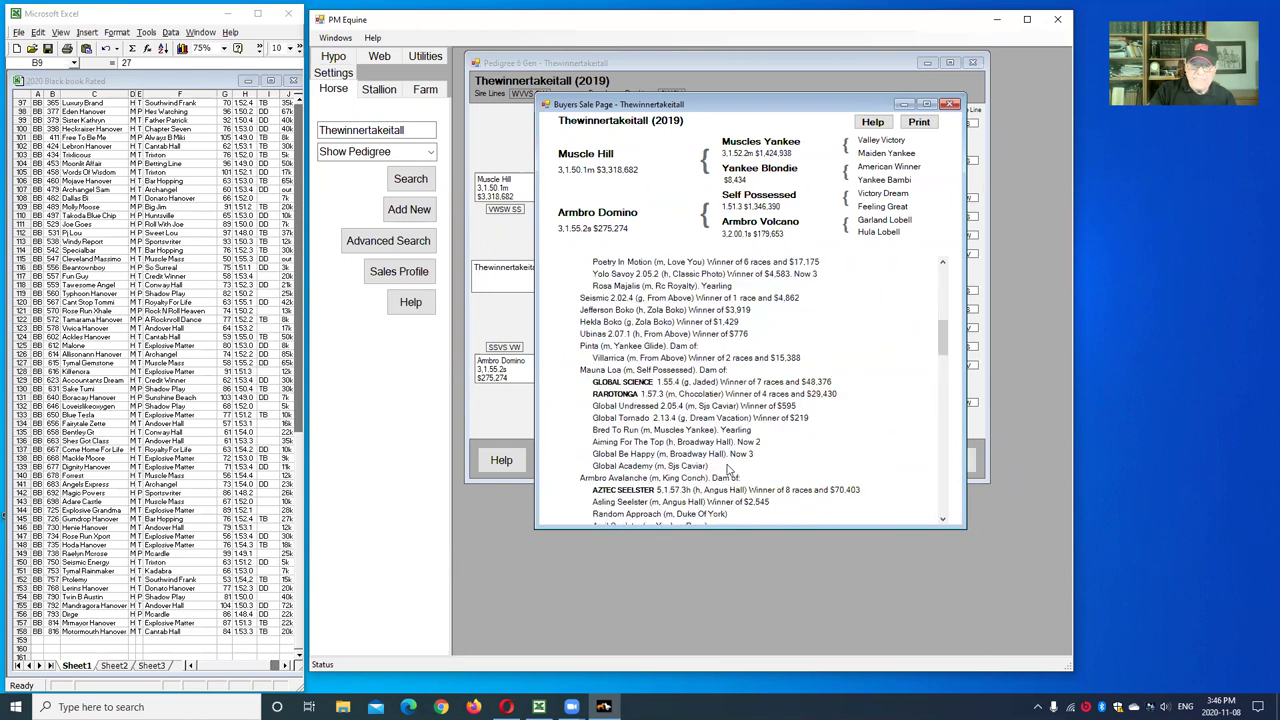
scroll(728, 468, down, 2)
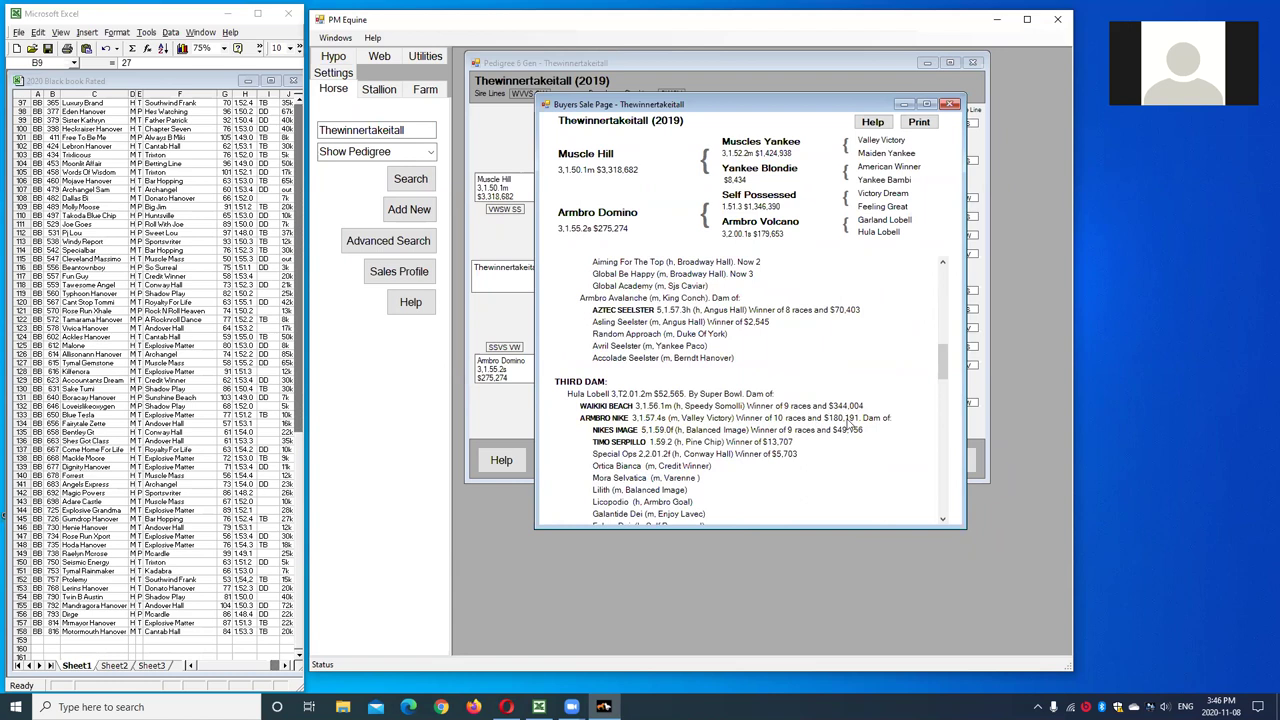
scroll(706, 445, down, 3)
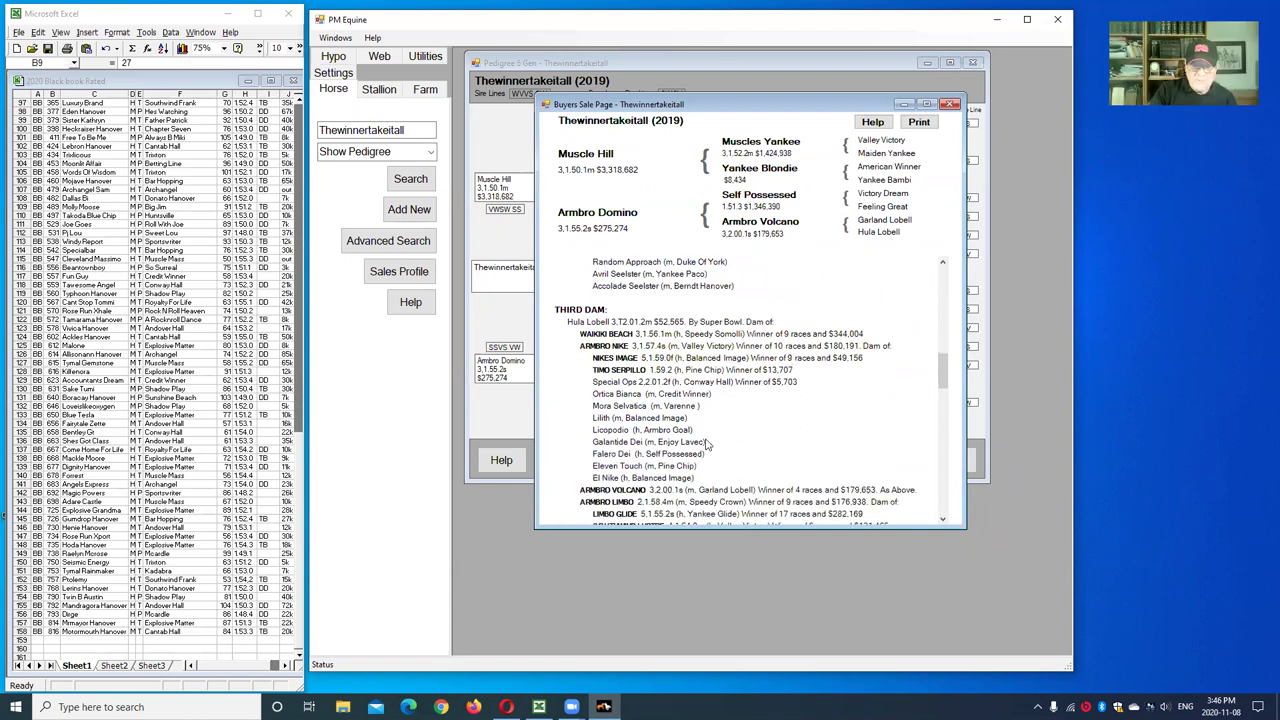
scroll(706, 443, down, 2)
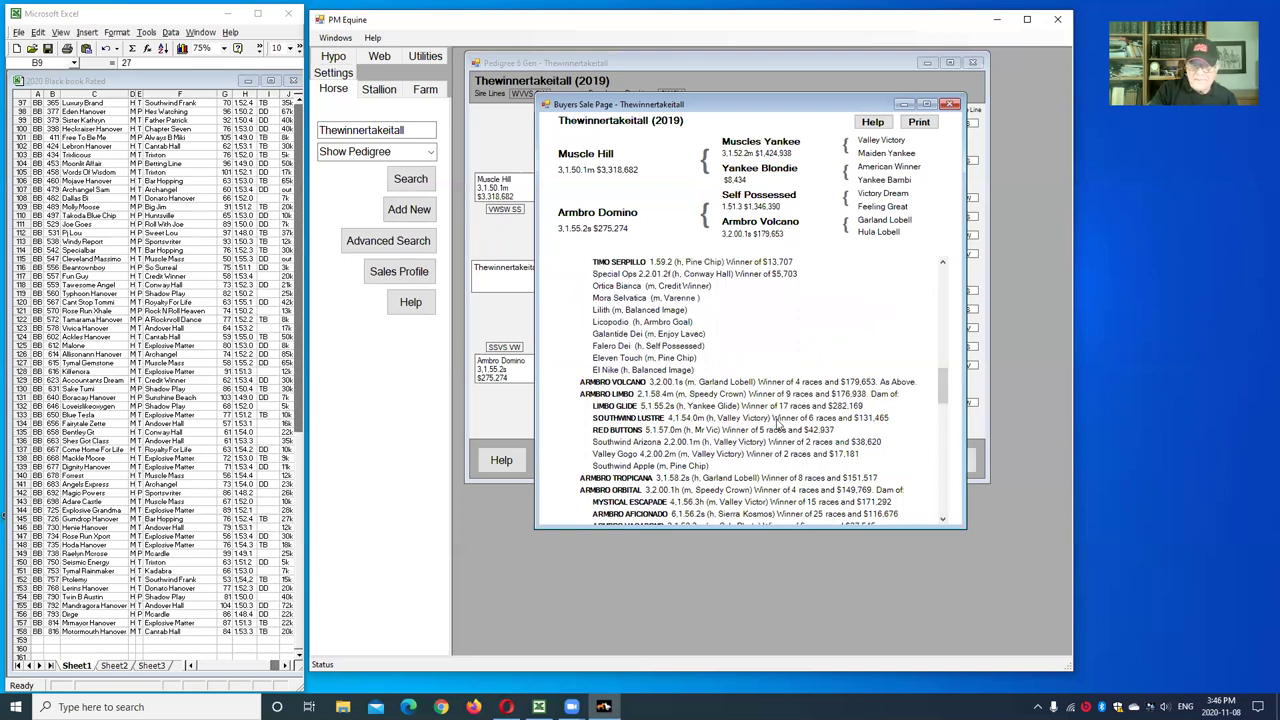
scroll(728, 457, up, 5)
scroll(735, 455, up, 10)
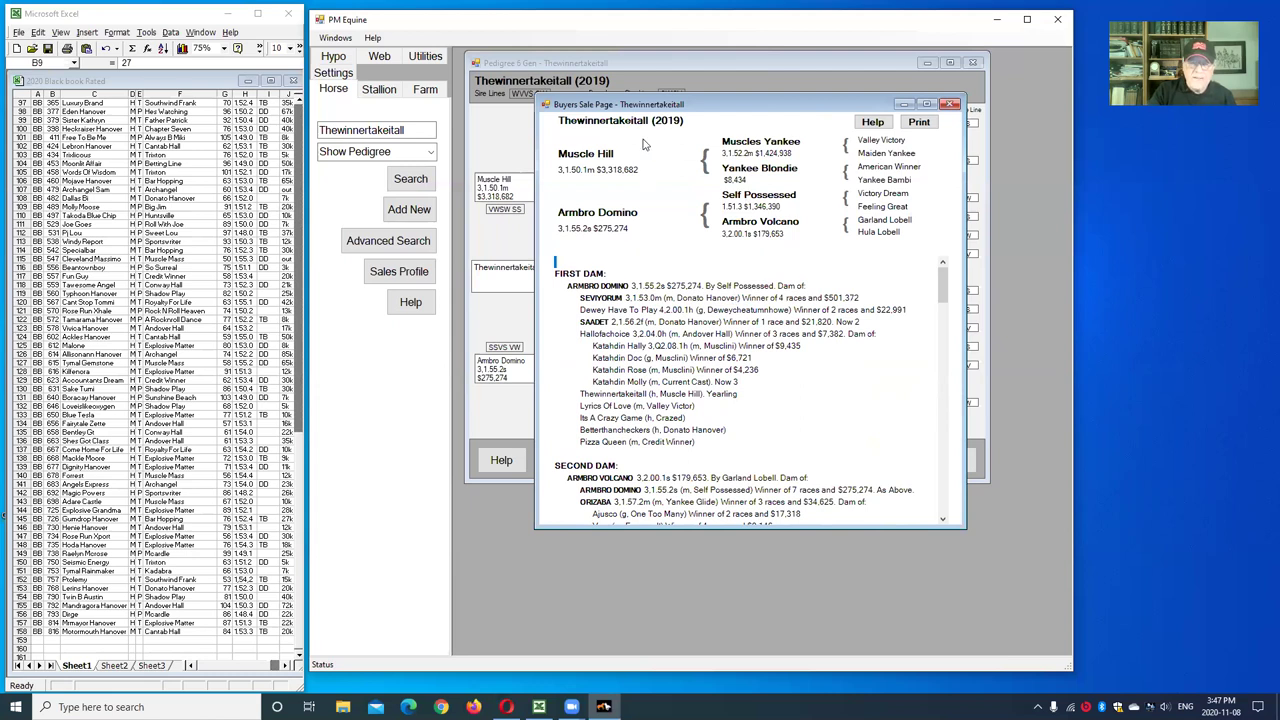
click(953, 105)
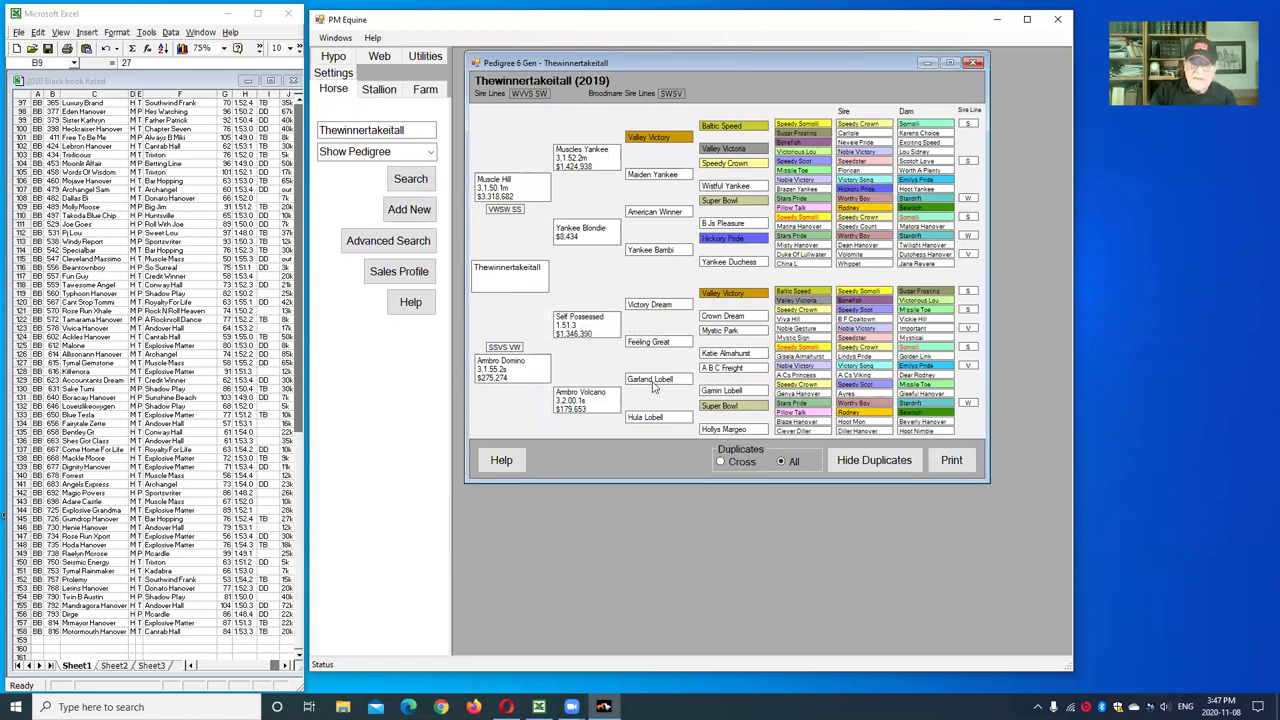
- List the horses with Self Possessed in the same pedigree position and filter them to those sired by Muscle Hill
right_click(598, 320)
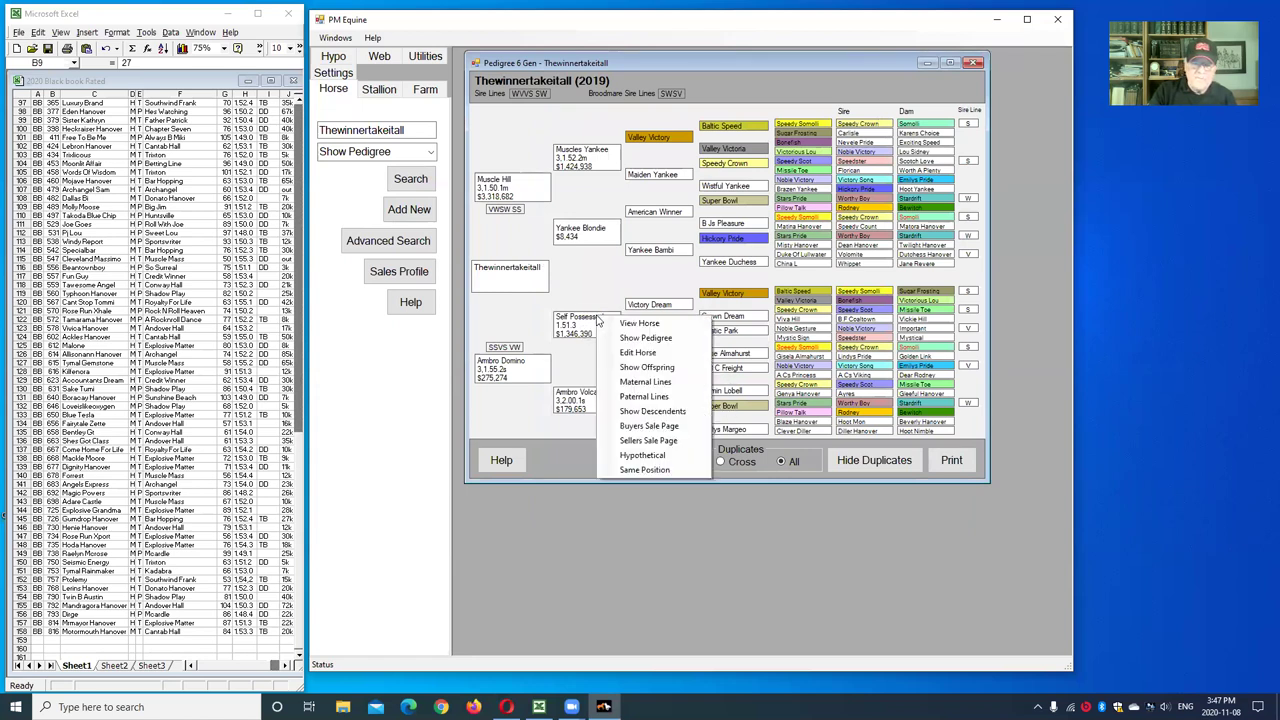
click(637, 471)
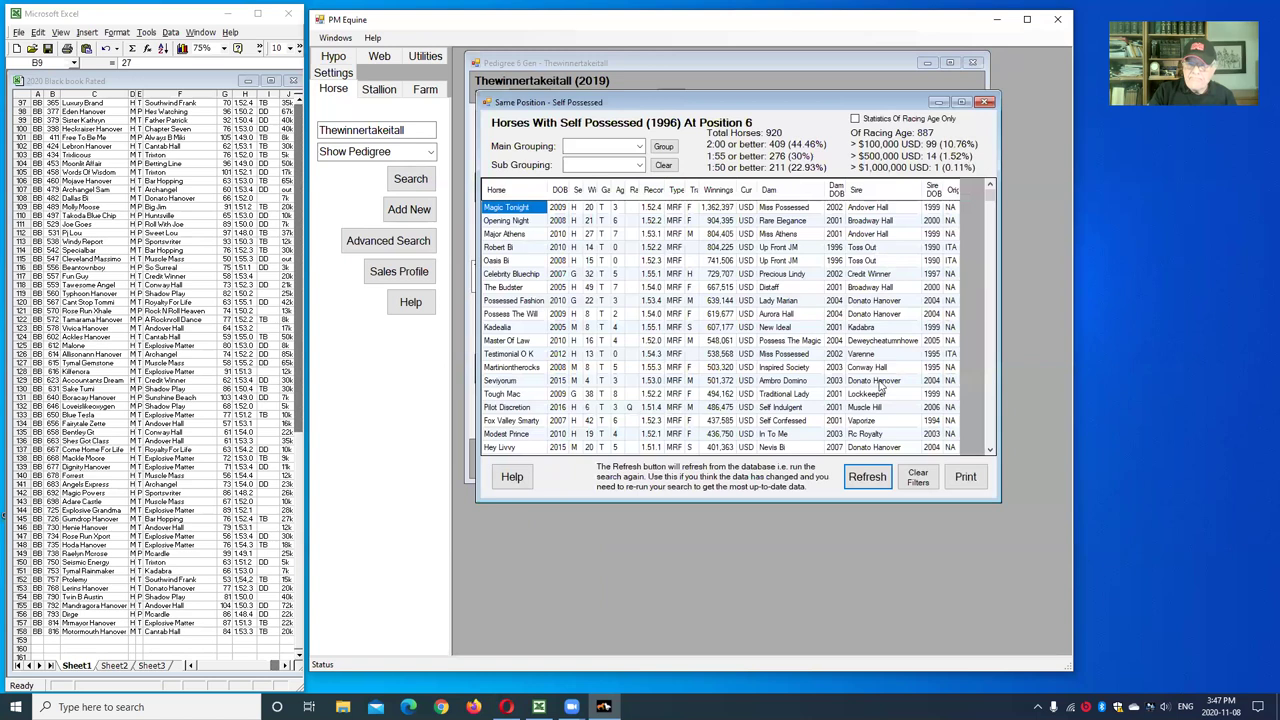
scroll(905, 430, down, 10)
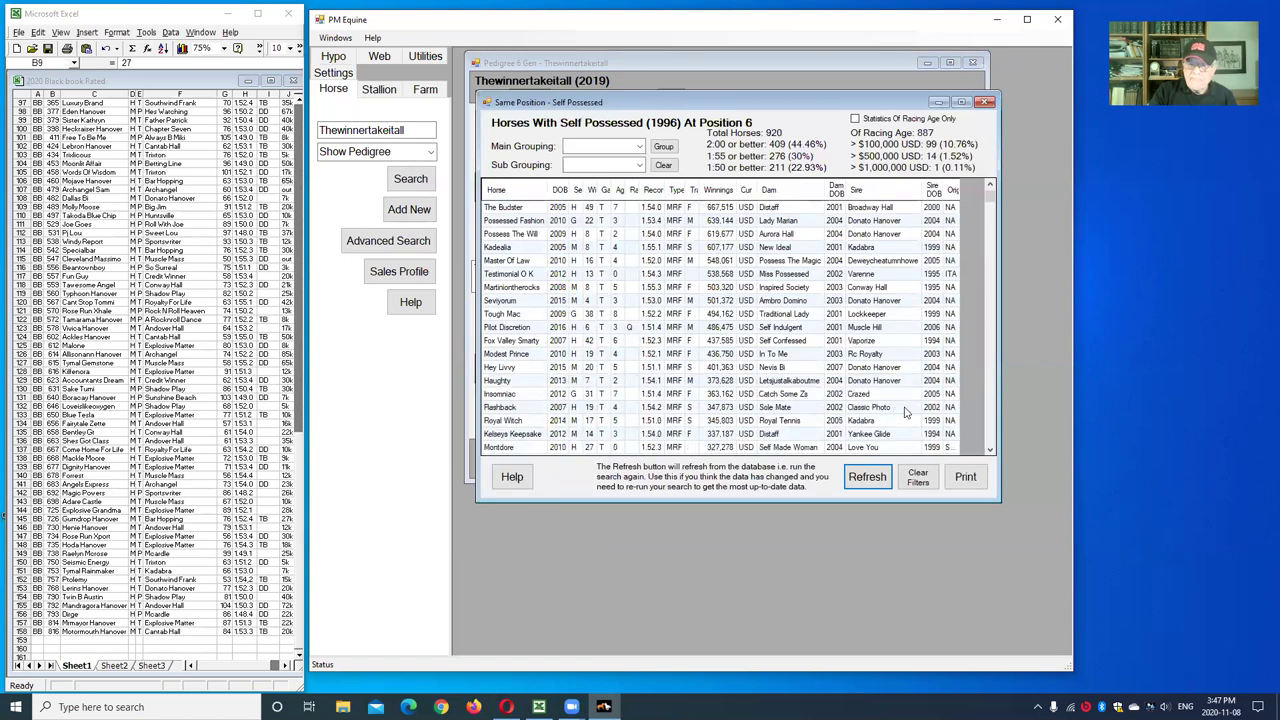
scroll(910, 405, down, 2)
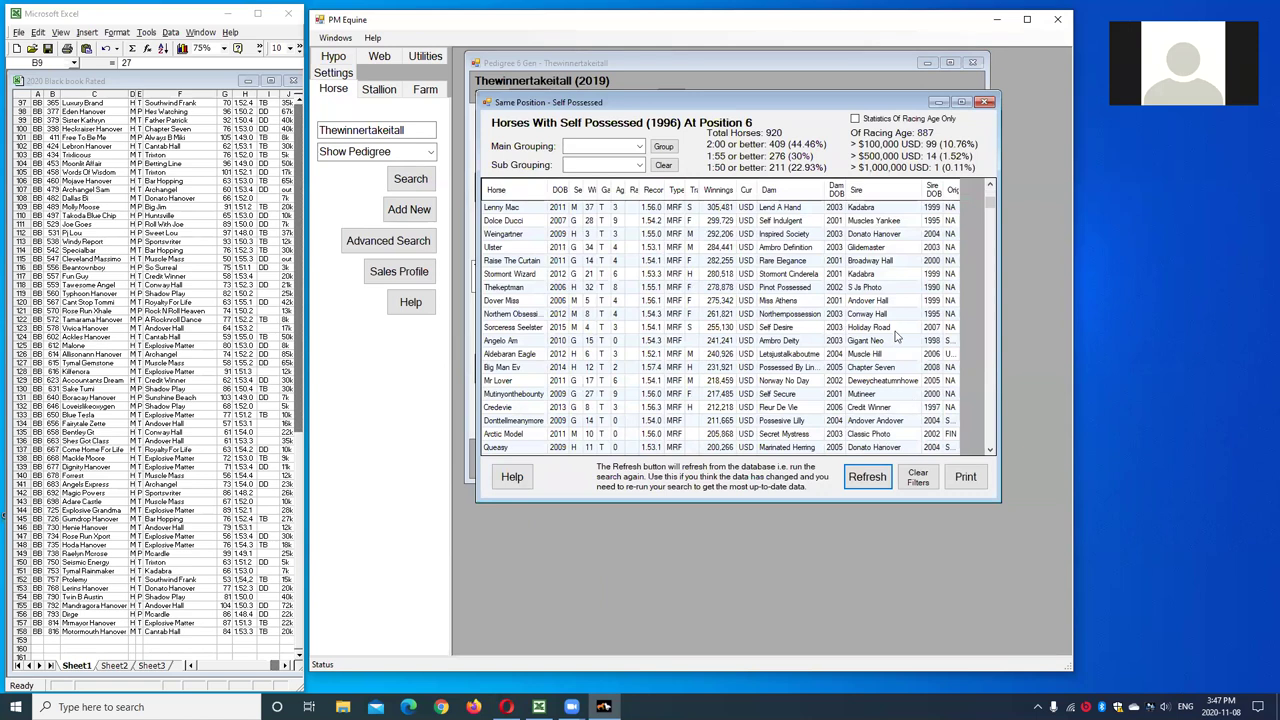
right_click(880, 355)
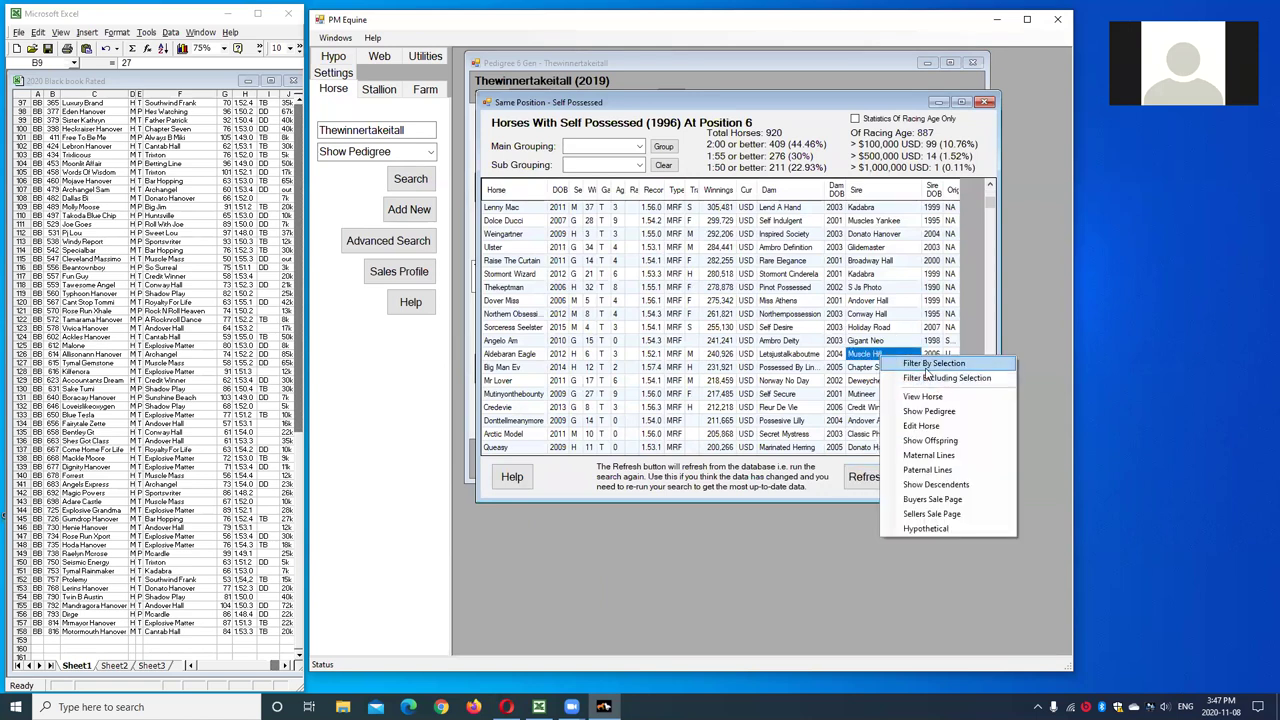
click(929, 364)
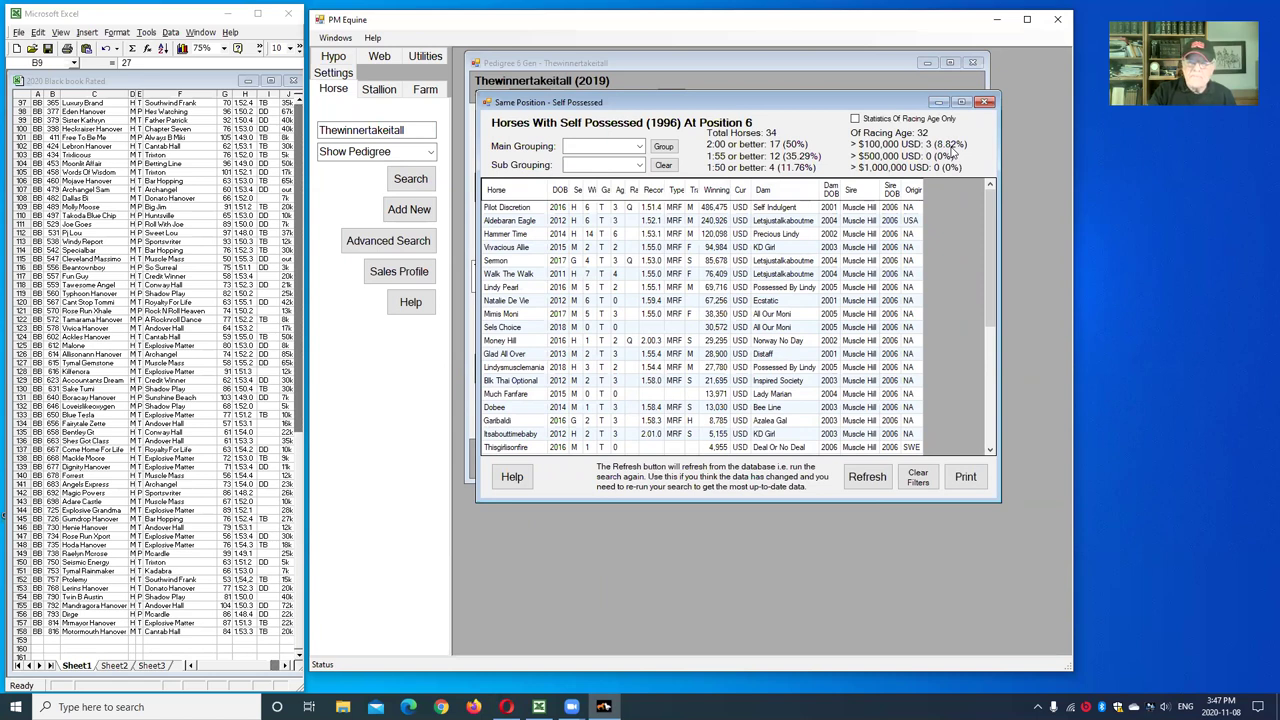
- View Pilot Discretion's pedigree from the filtered list, reposition its window fully in view and close it
click(515, 210)
right_click(516, 210)
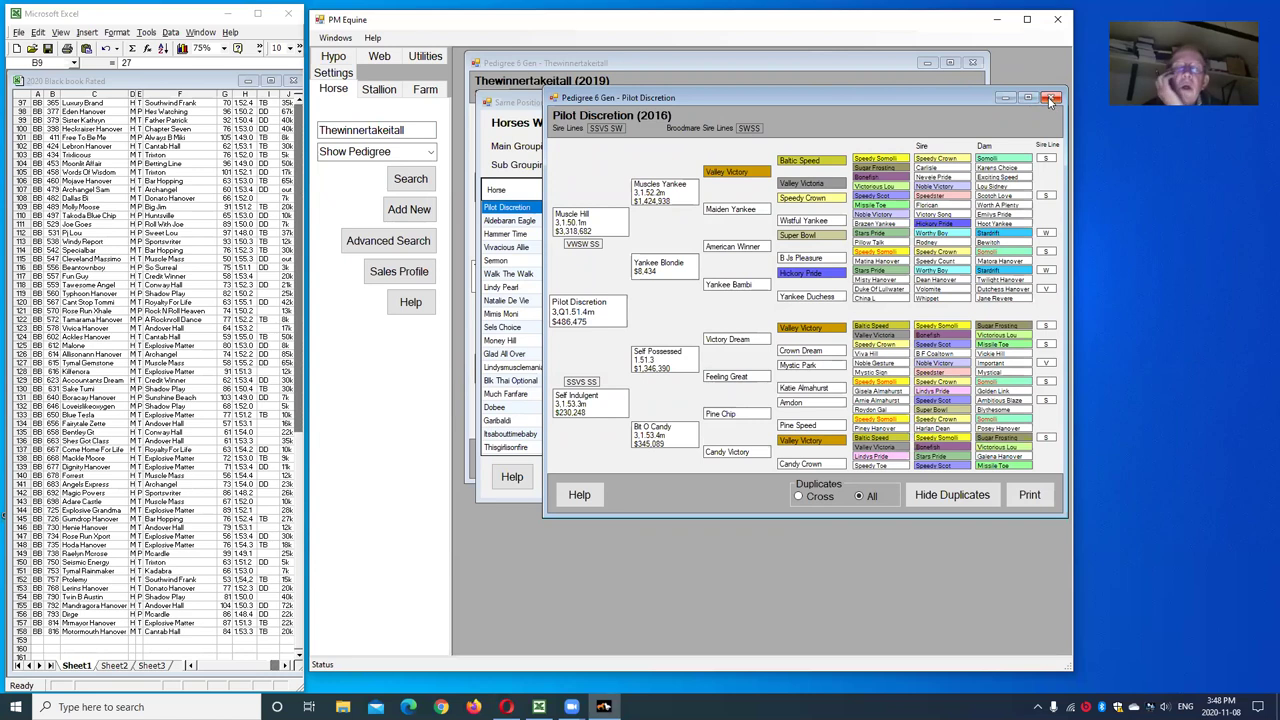
drag(940, 96, 914, 94)
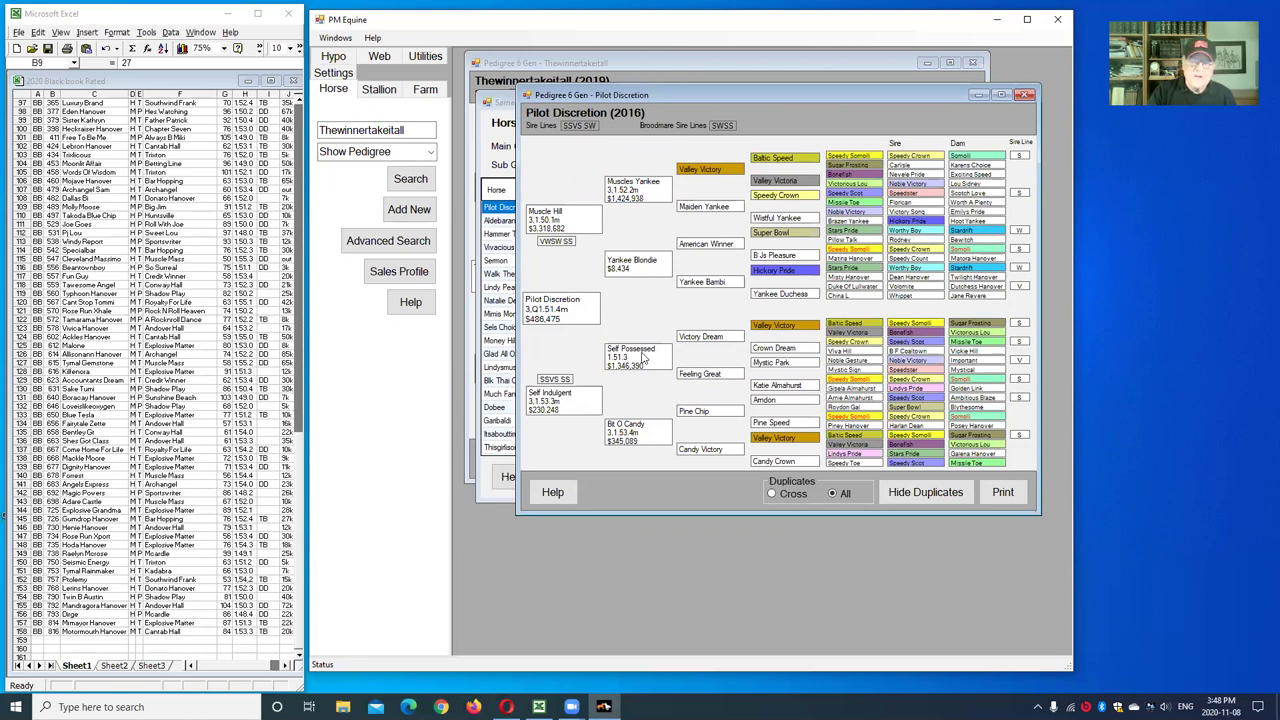
click(1023, 95)
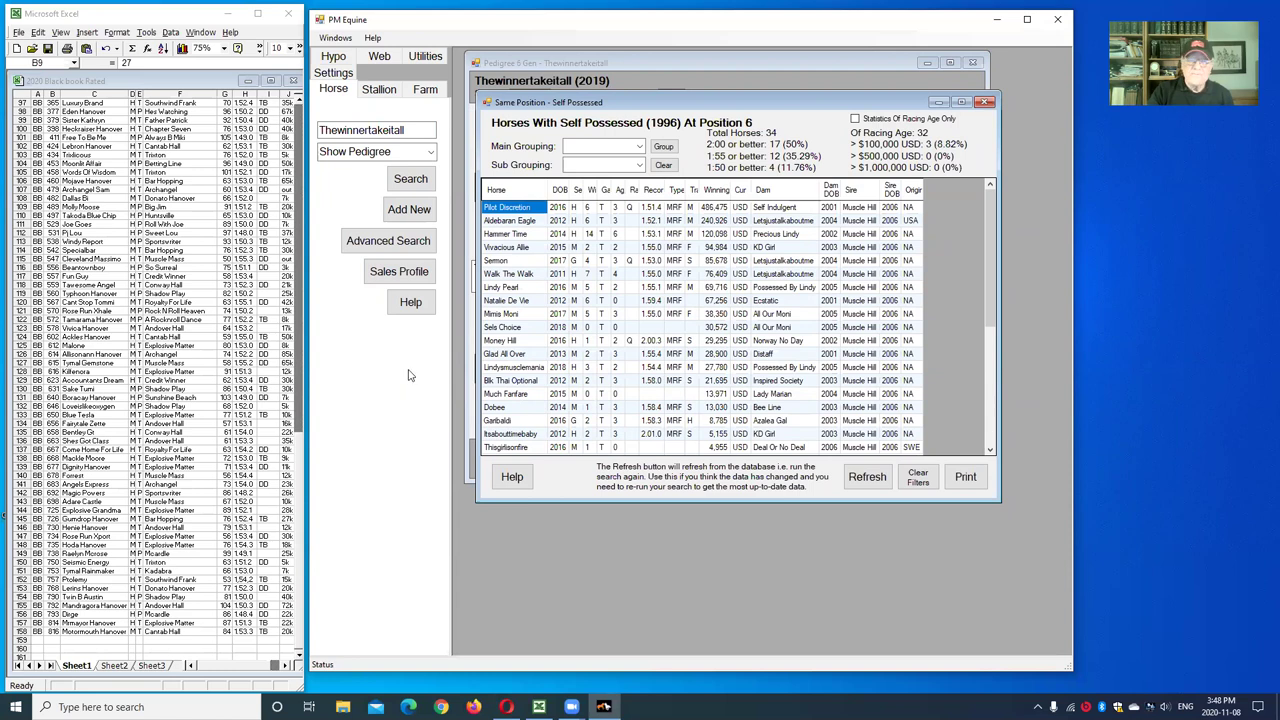
- Close the Self Possessed same-position list and Thewinnertakeitall's pedigree, and select the horse name in the search
click(985, 103)
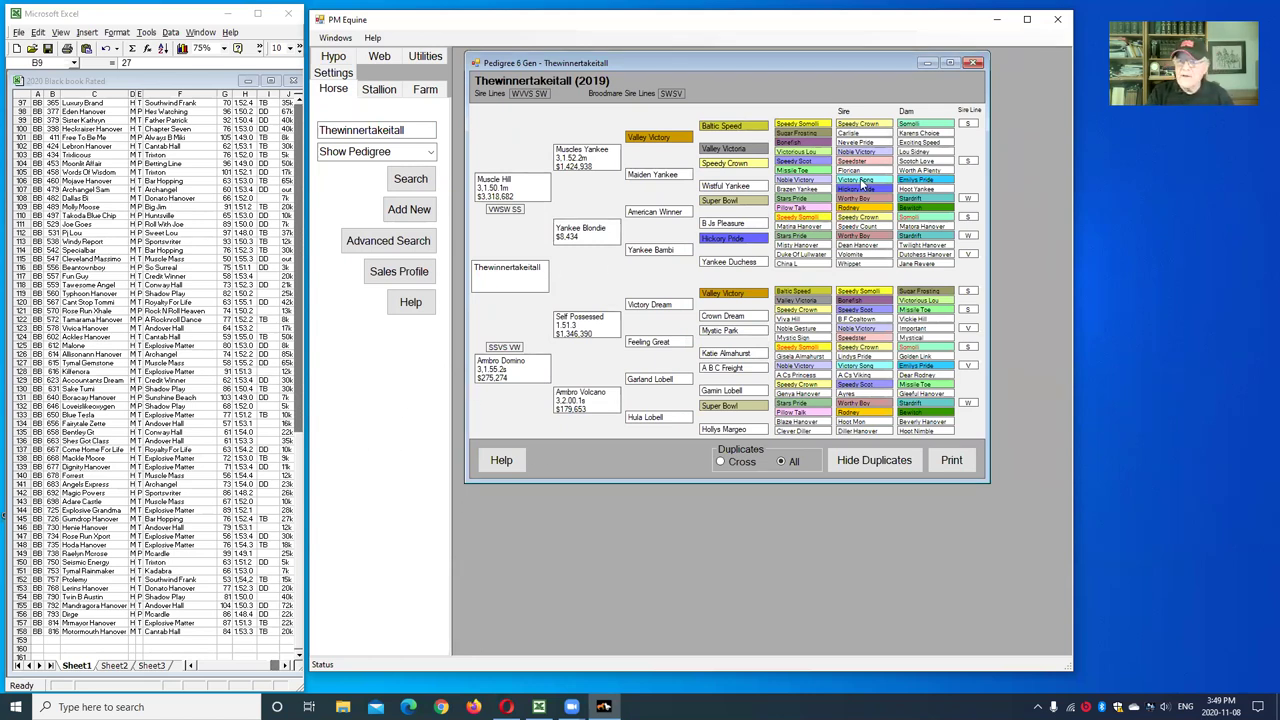
click(975, 65)
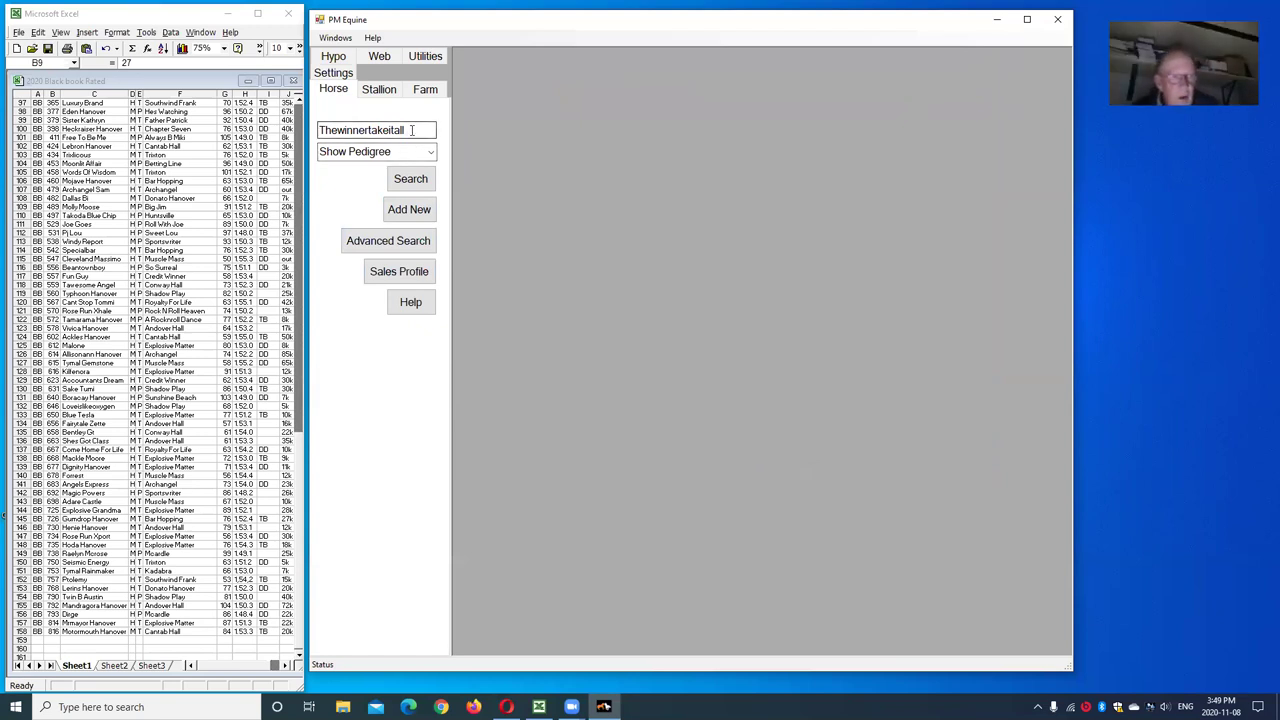
drag(414, 130, 316, 132)
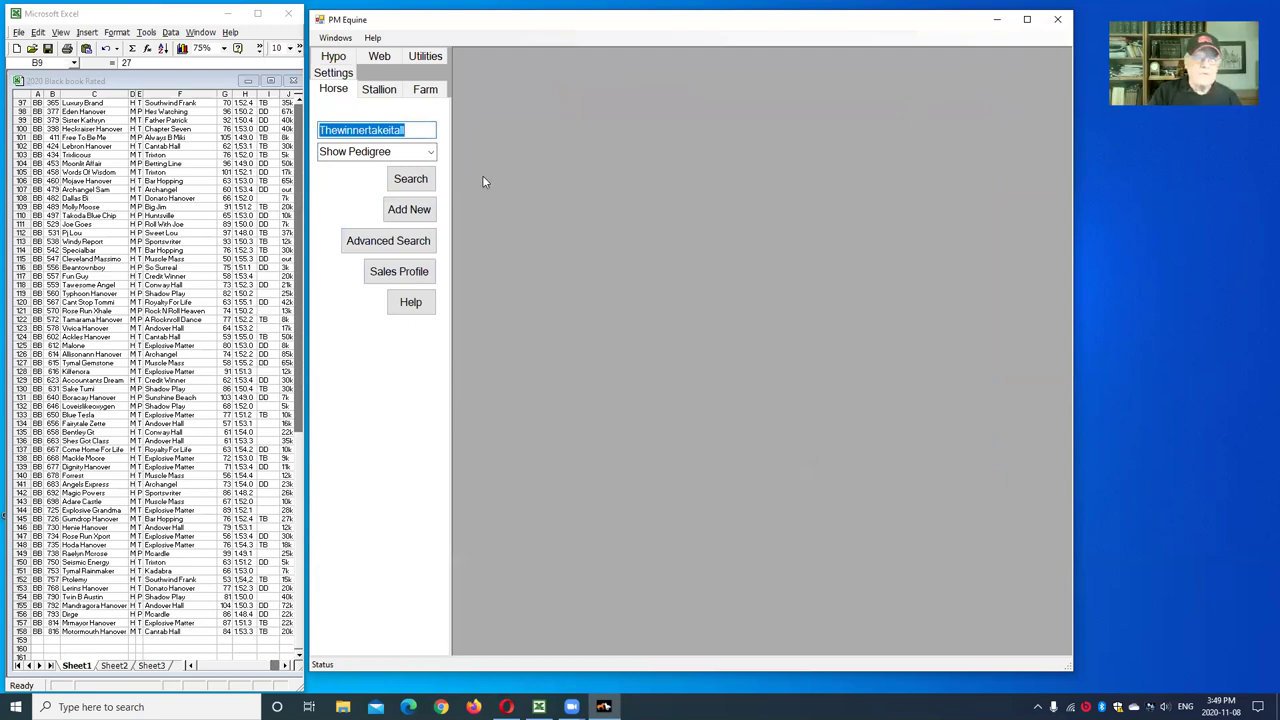
- Exit PM Equine and close Excel, saving the changes to 2020 Black book Rated.xls
click(1057, 19)
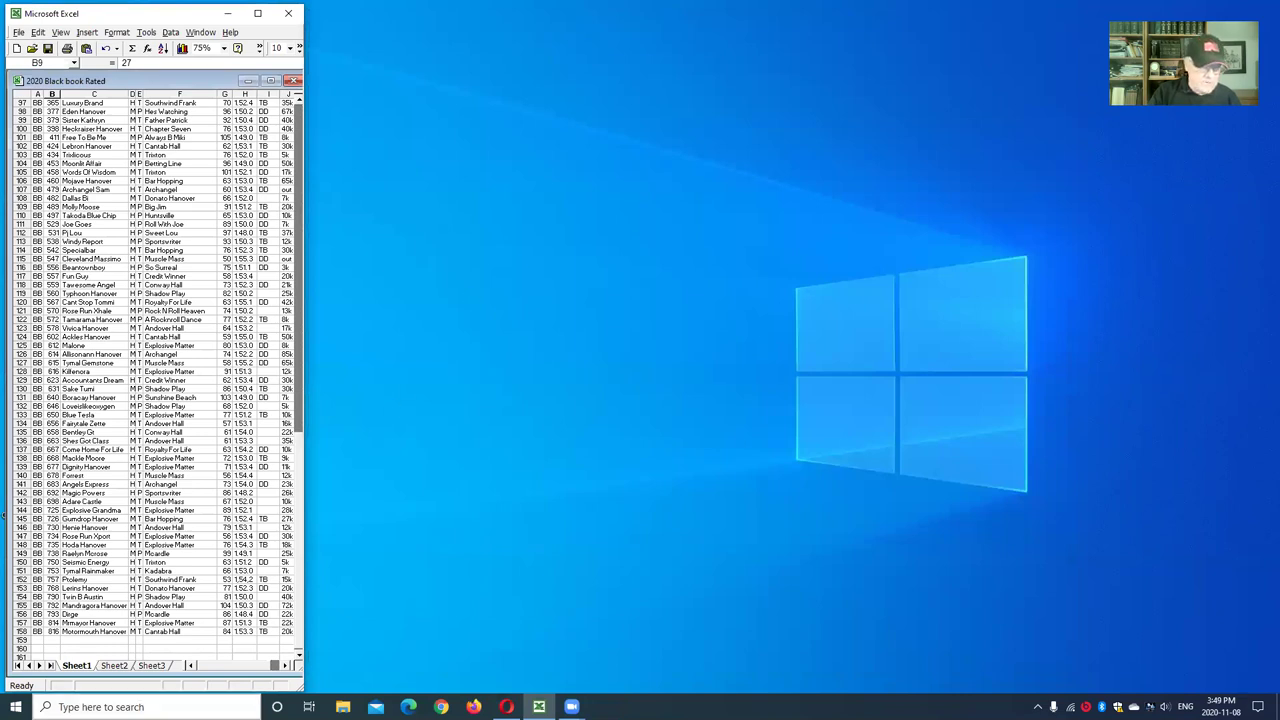
click(288, 13)
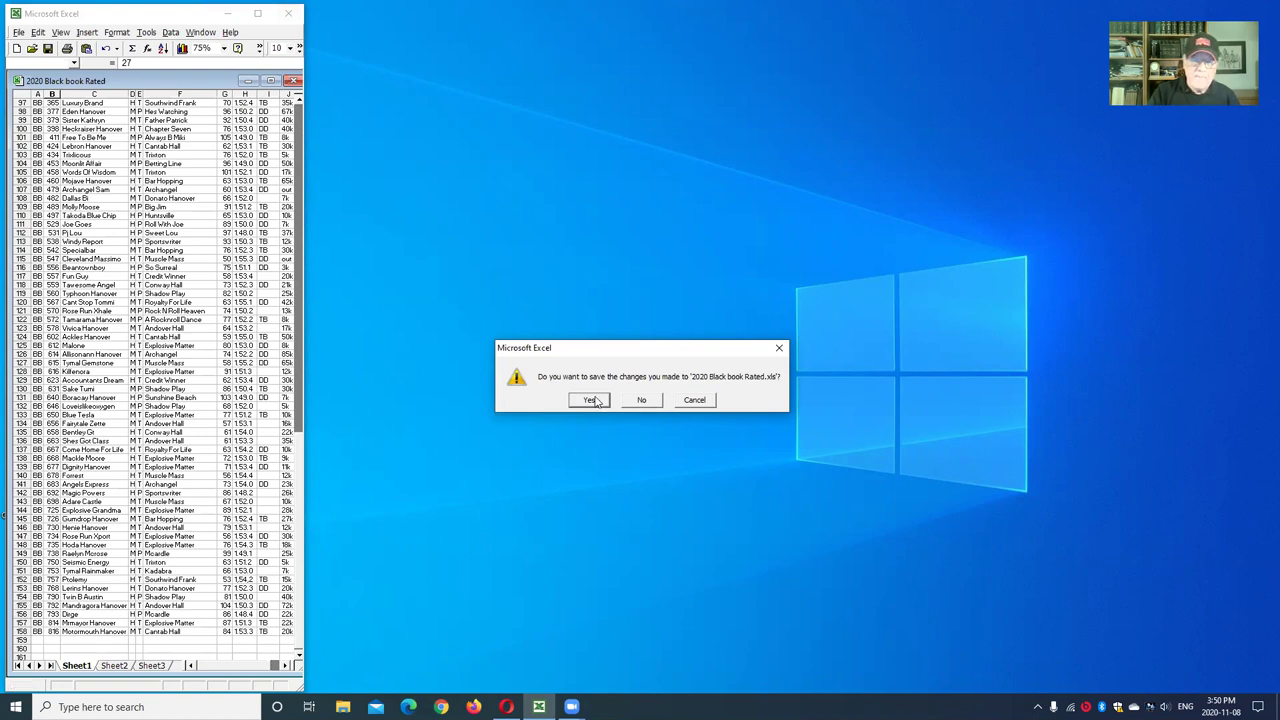
click(598, 402)
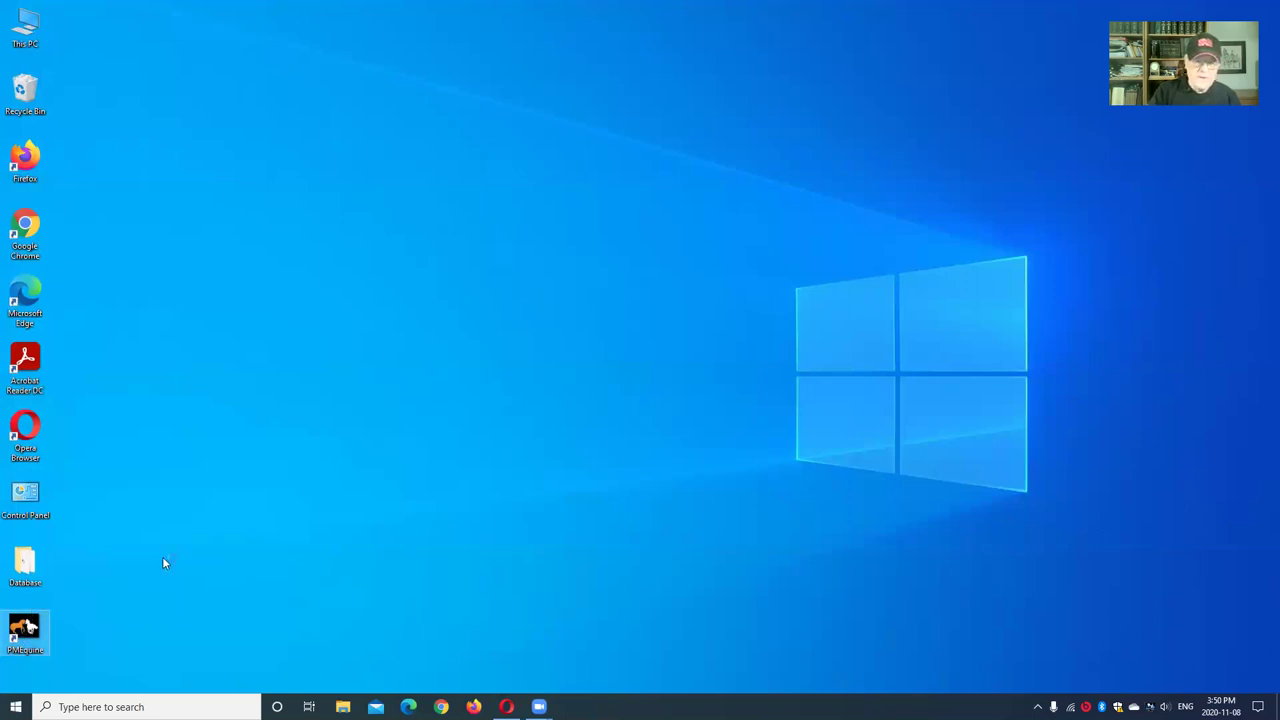
- Start PM Equine again from the desktop and continue with the trial
key(Return)
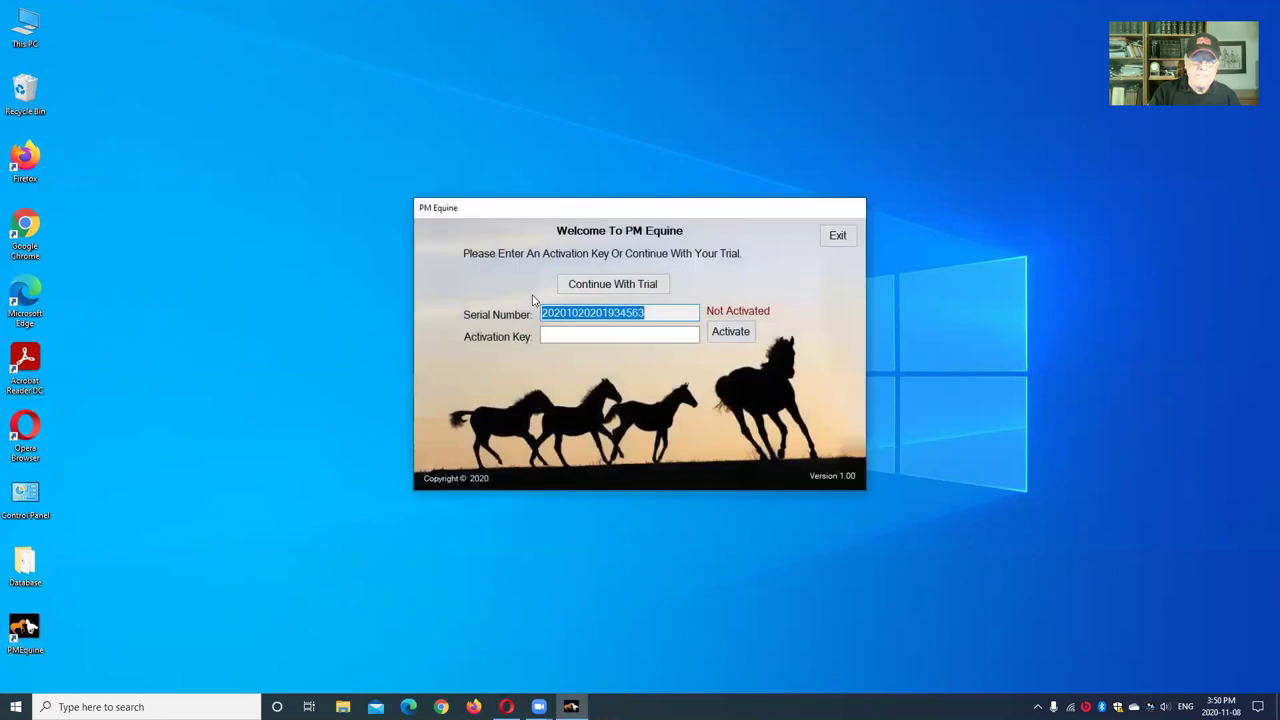
click(656, 286)
click(669, 302)
click(640, 331)
click(704, 302)
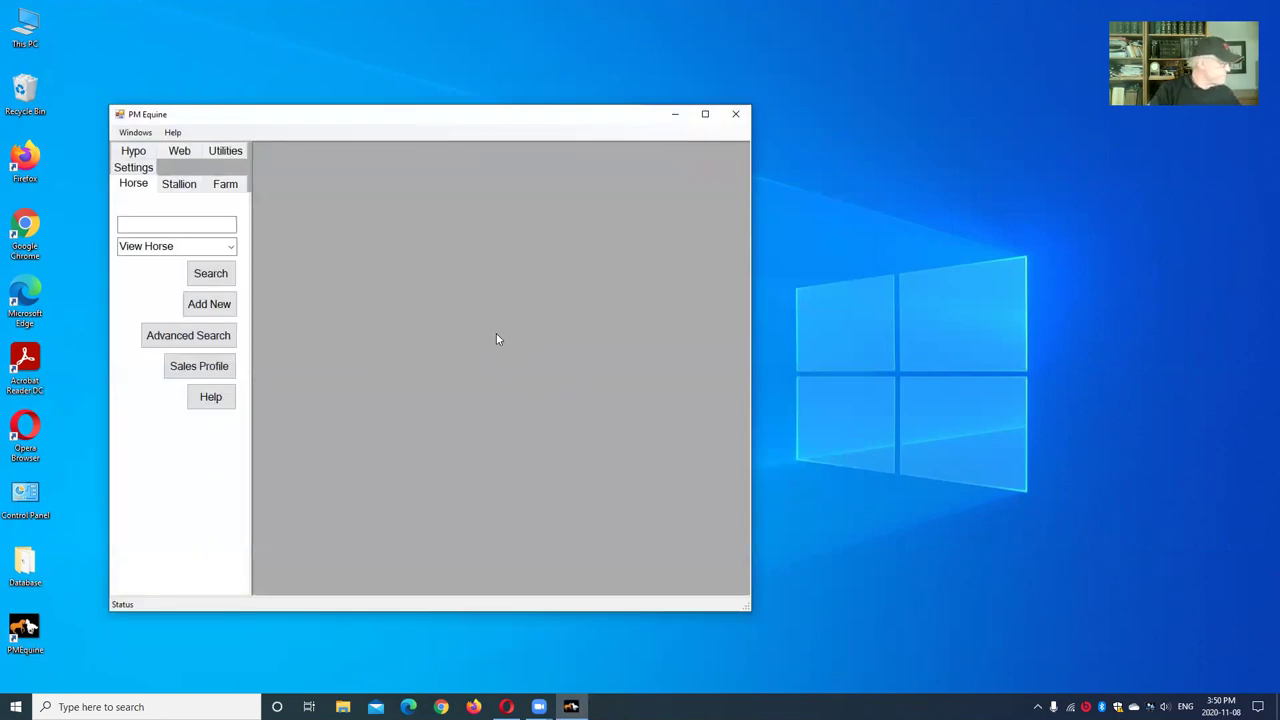
- Search for the horse rushing fall with View Horse to show its record
click(192, 225)
text(r)
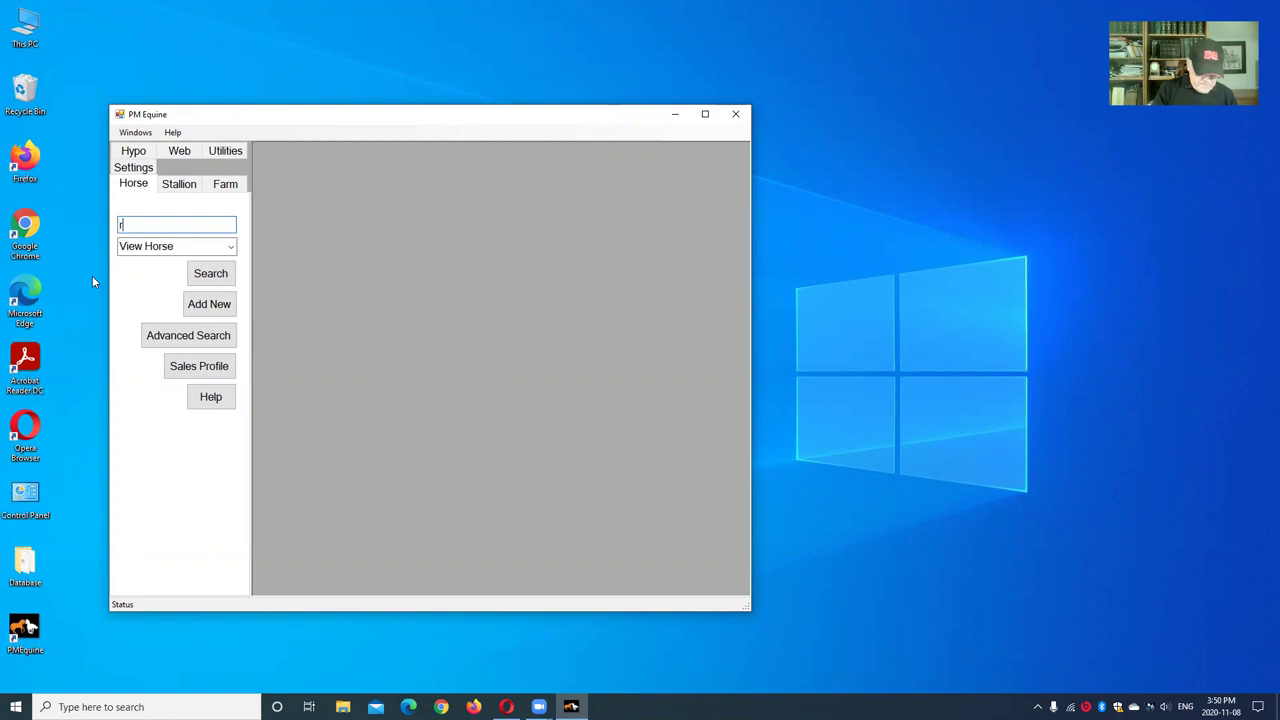
text(ushi)
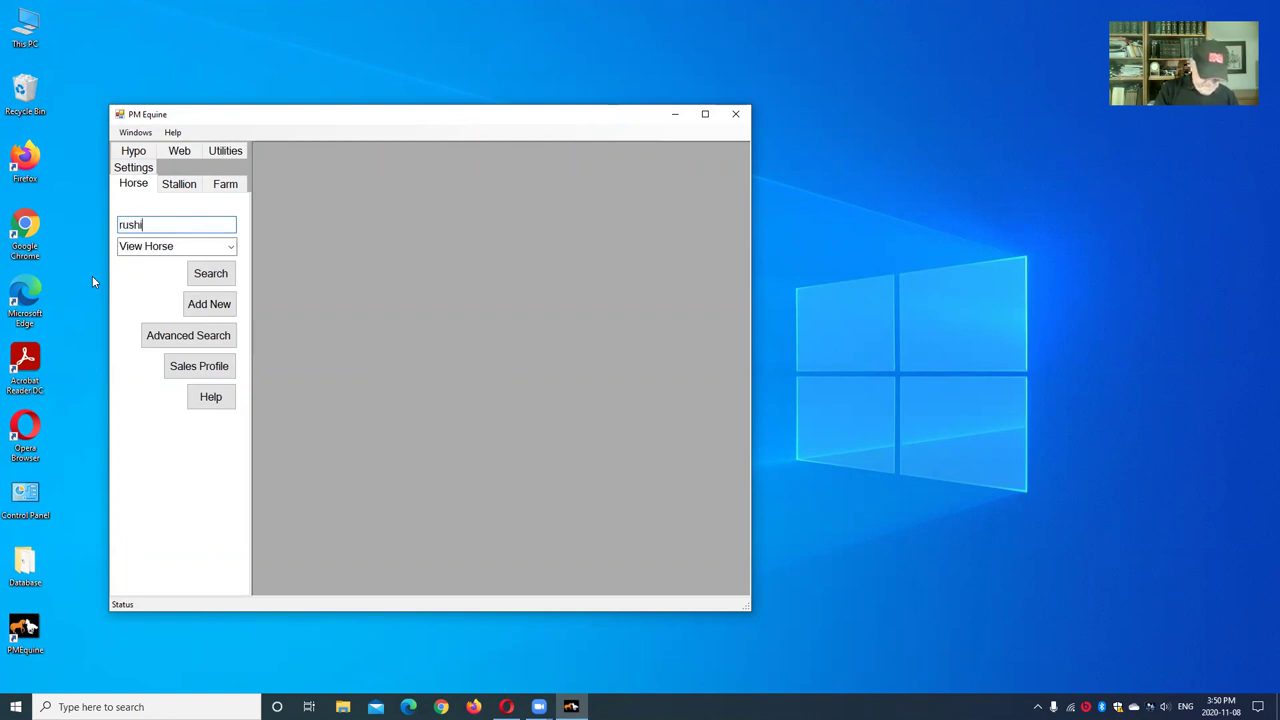
text(ng fall)
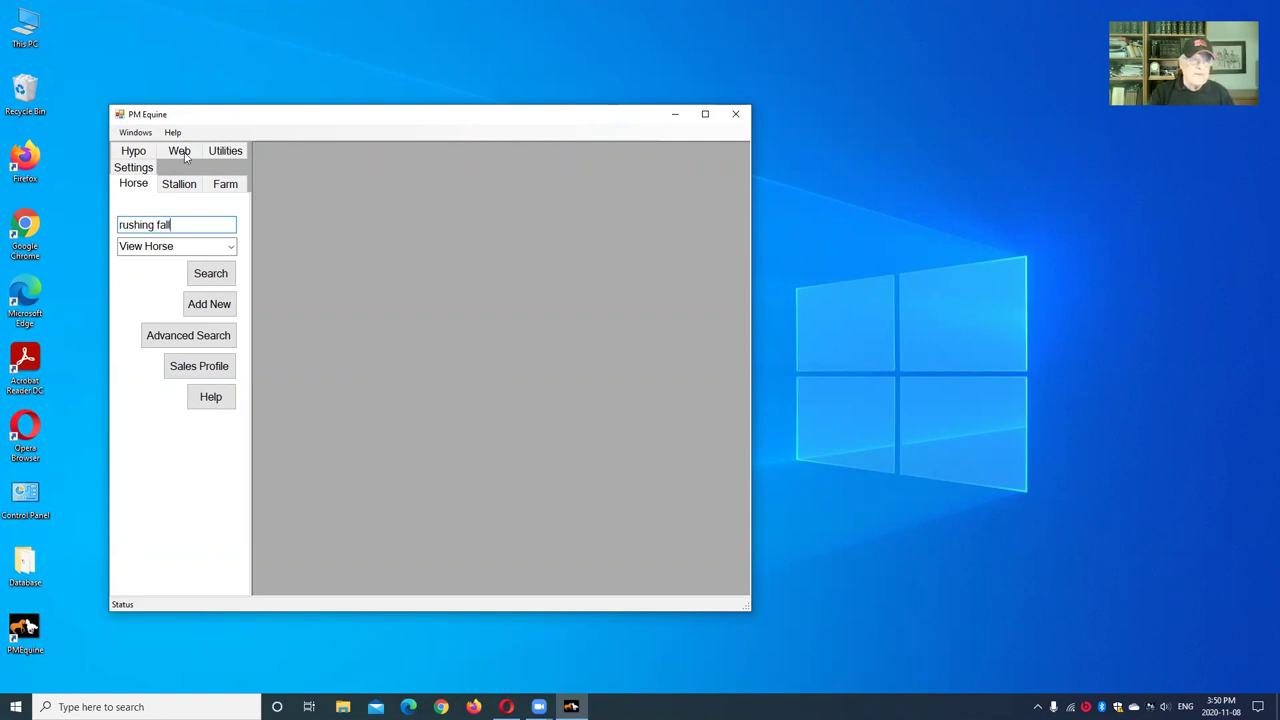
click(210, 276)
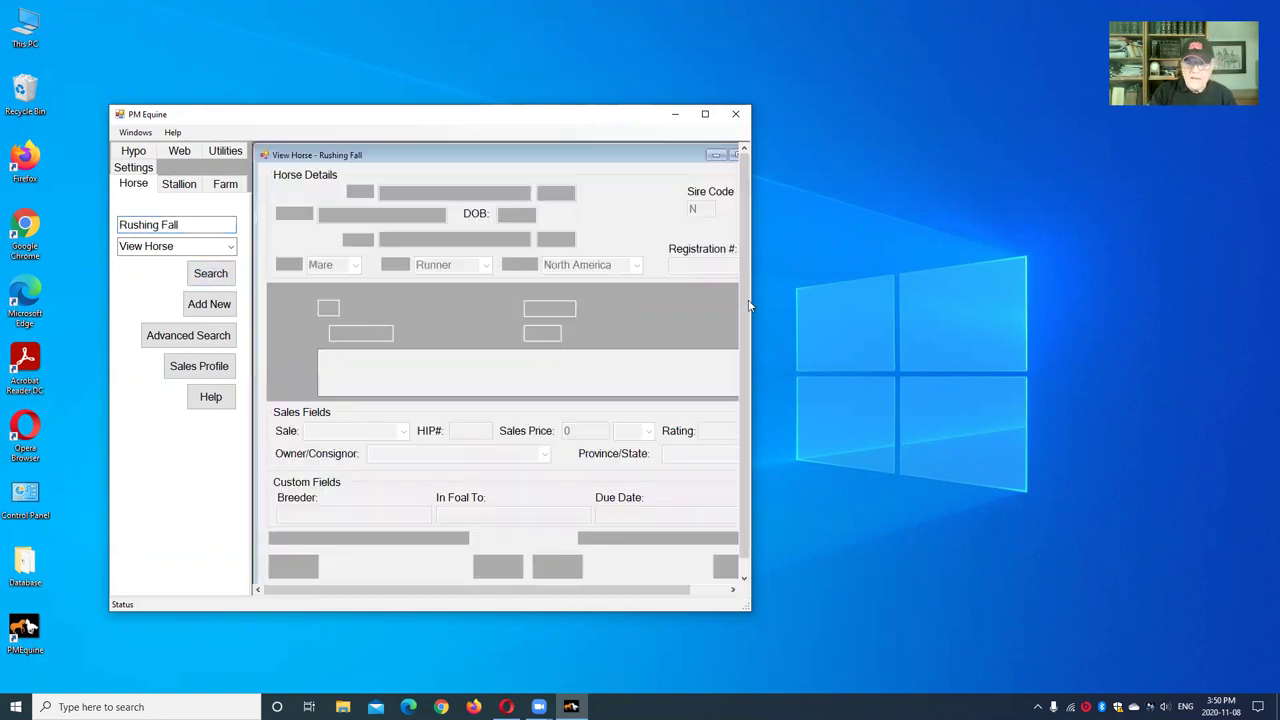
- Enlarge and reposition the program window, then enlarge the Rushing Fall record inside it
drag(754, 302, 877, 302)
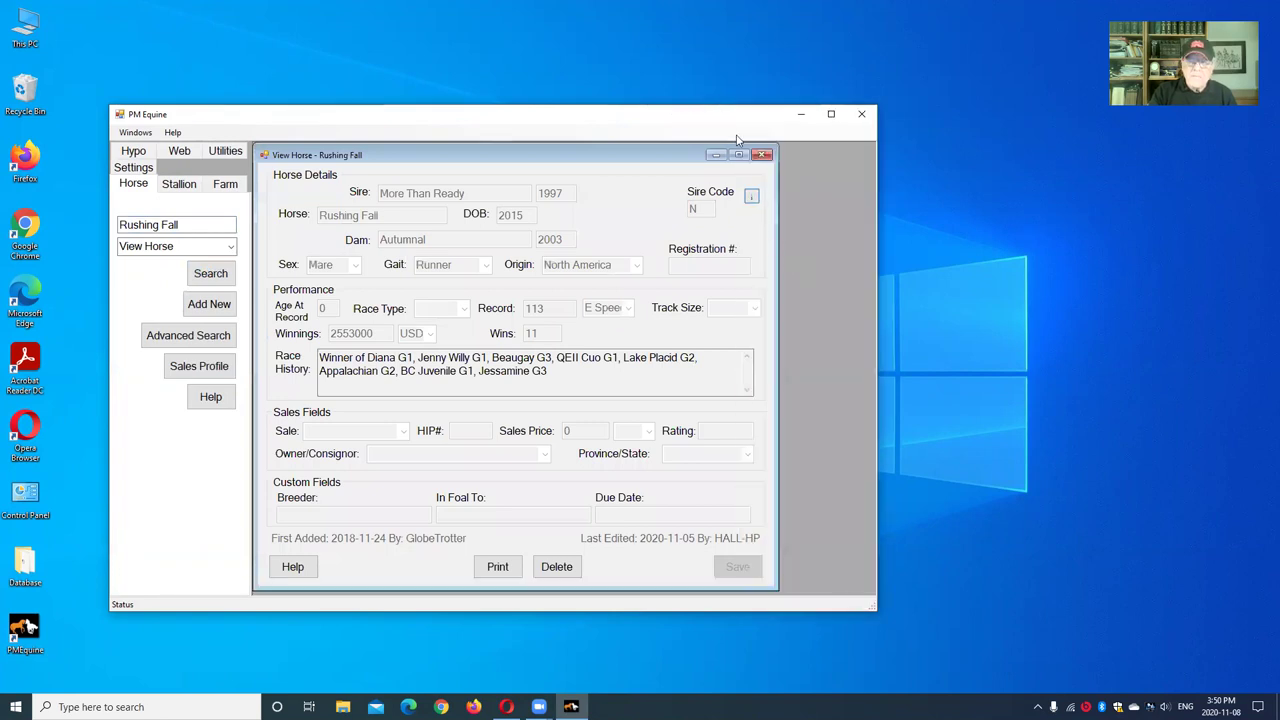
drag(727, 117, 782, 16)
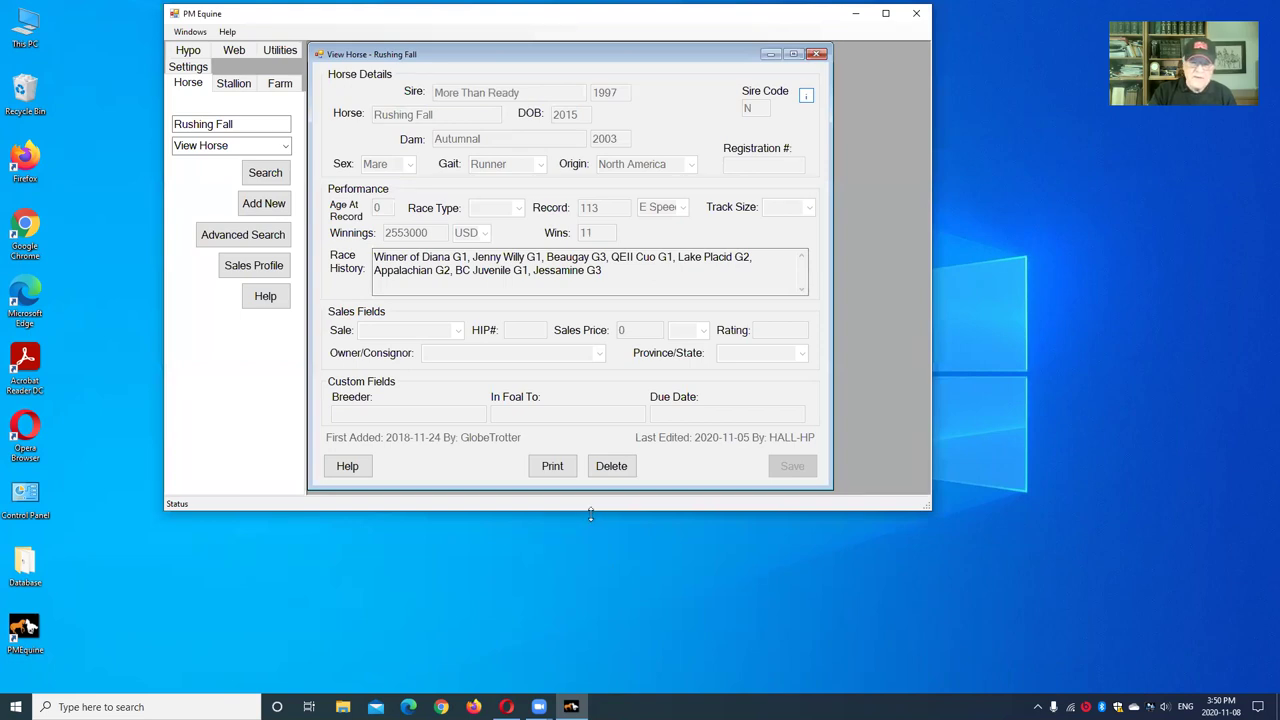
drag(622, 510, 622, 640)
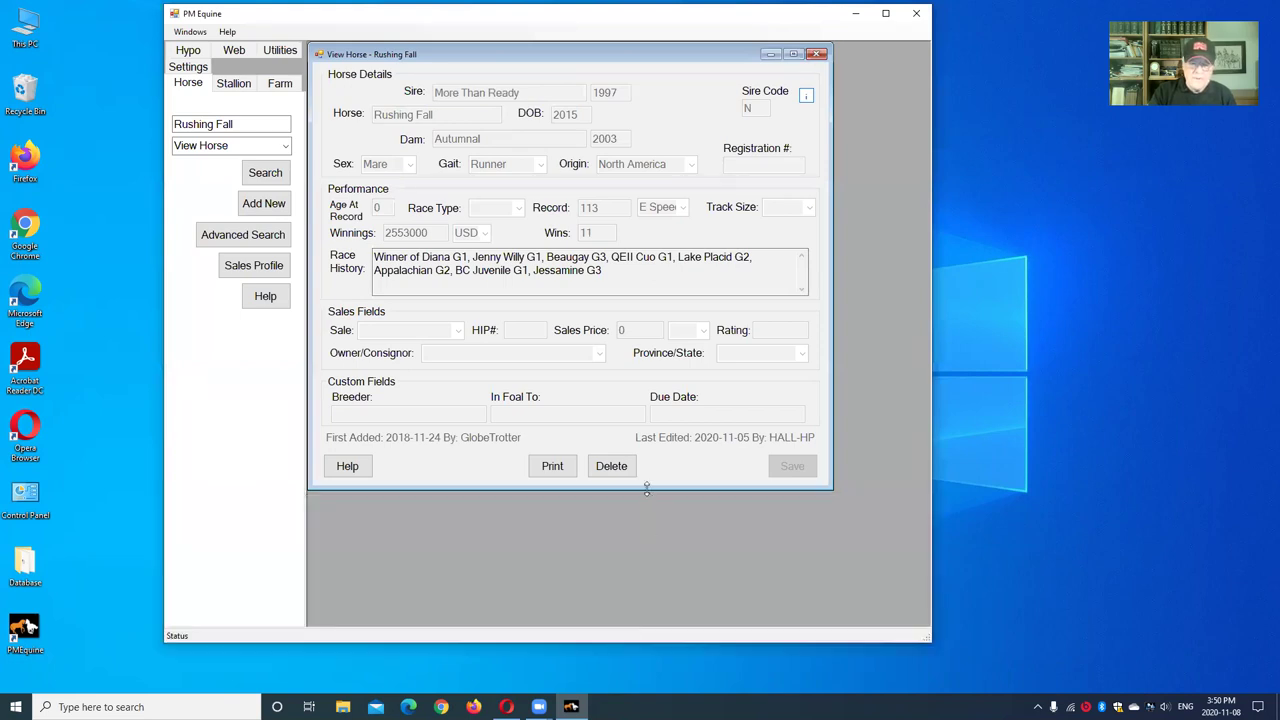
drag(644, 487, 648, 598)
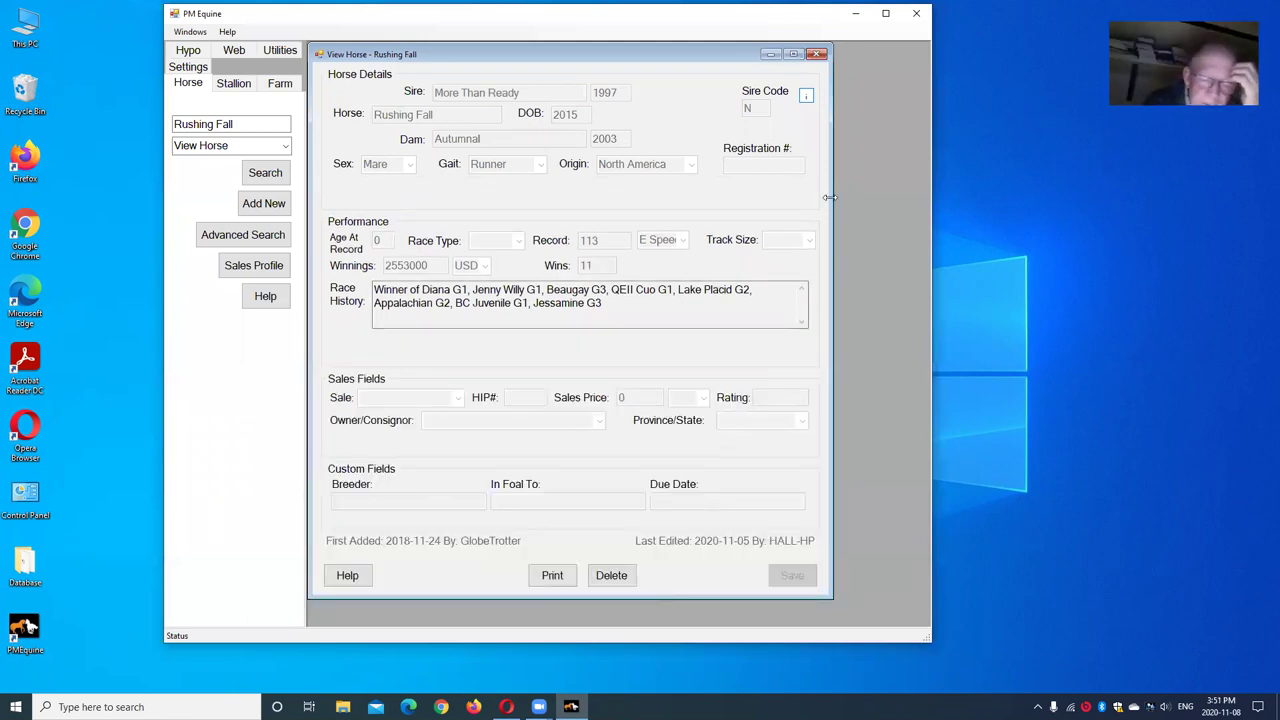
drag(834, 203, 921, 203)
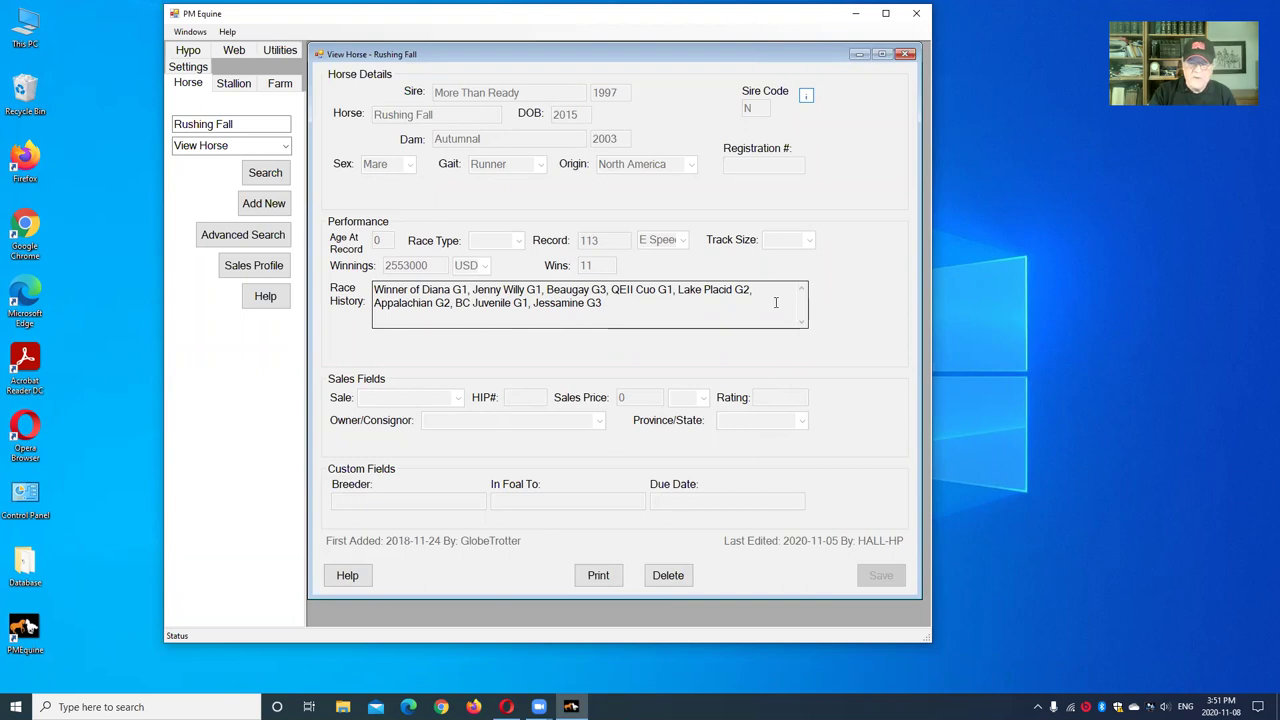
- Show Rushing Fall's pedigree, reposition it, and highlight only the Cross duplicates
click(250, 146)
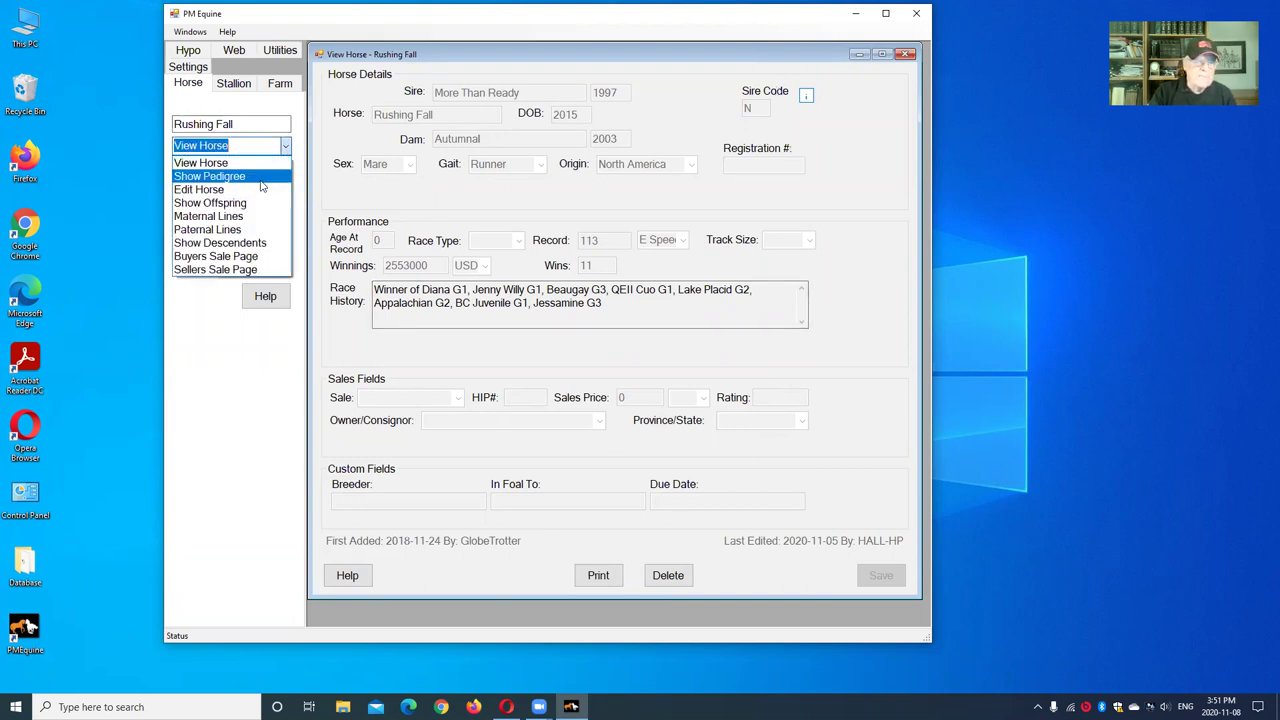
click(262, 177)
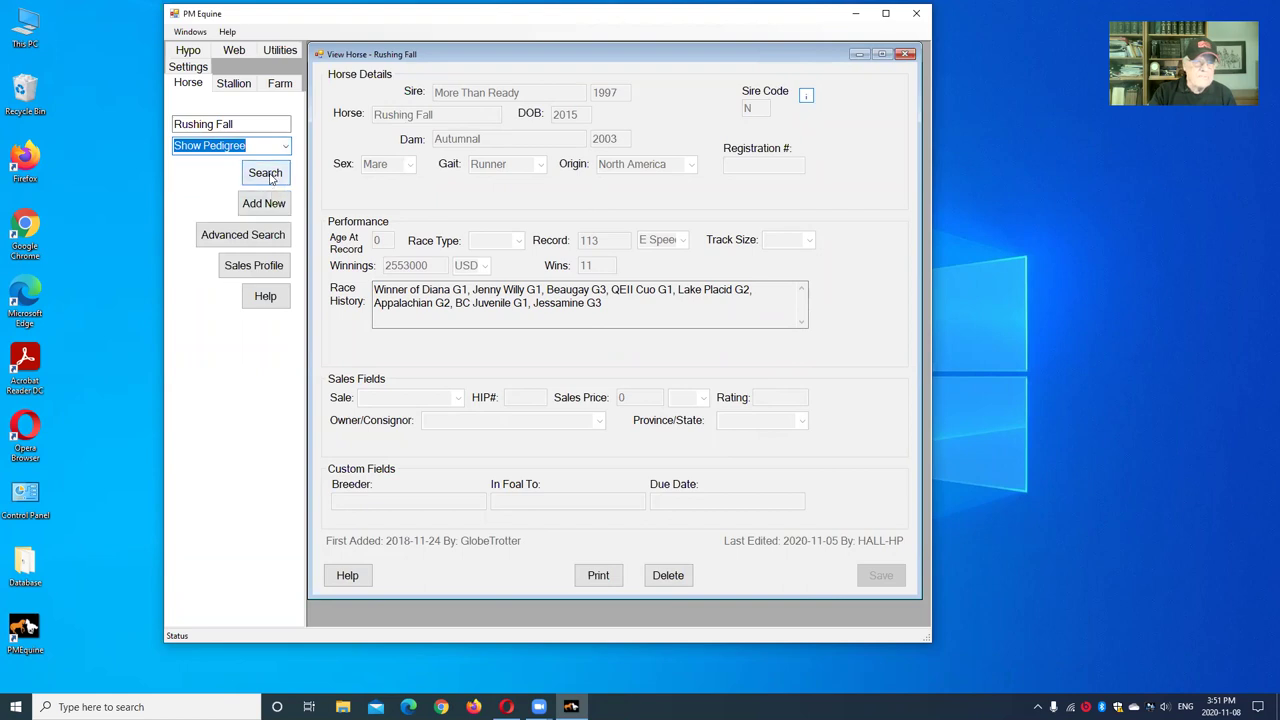
click(267, 175)
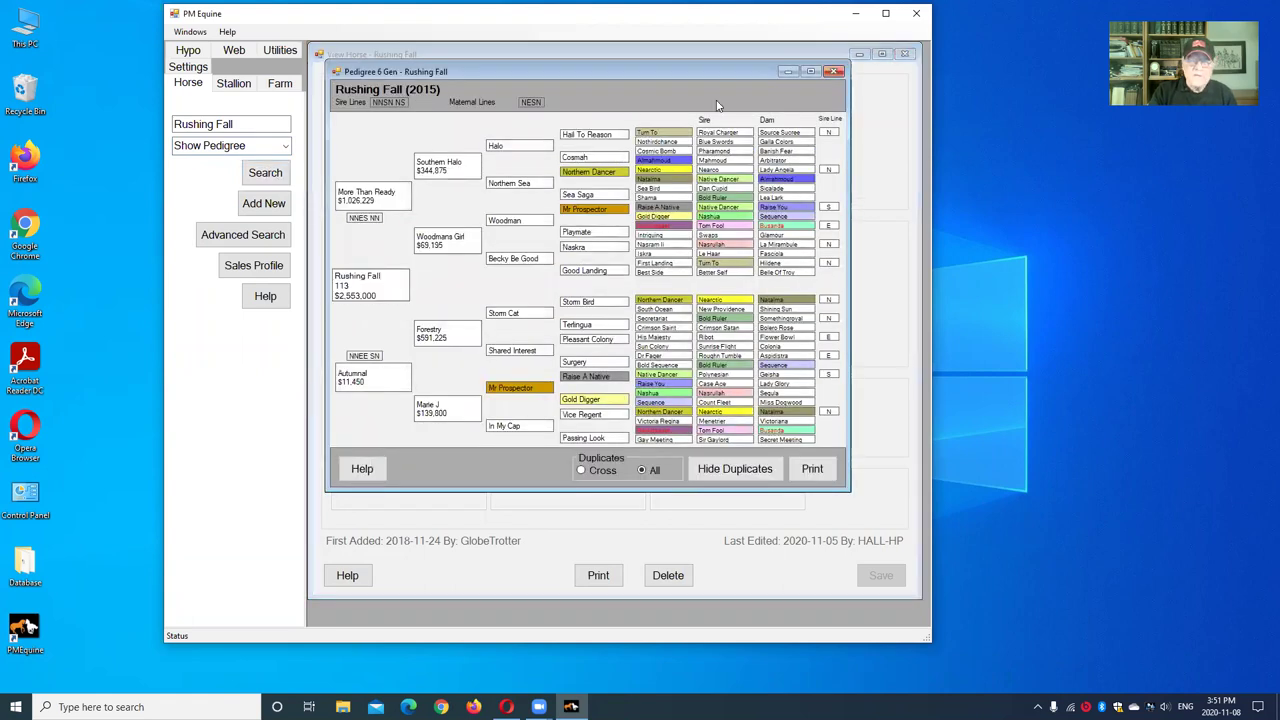
drag(733, 63, 753, 52)
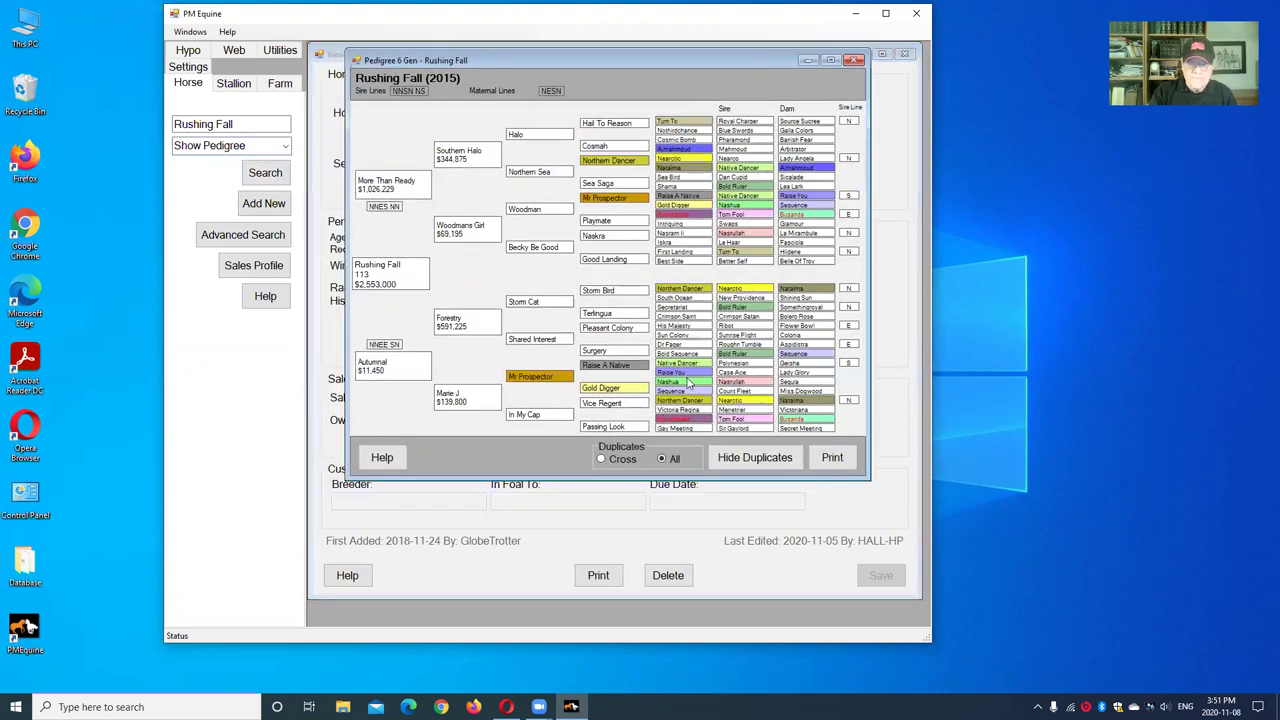
click(603, 459)
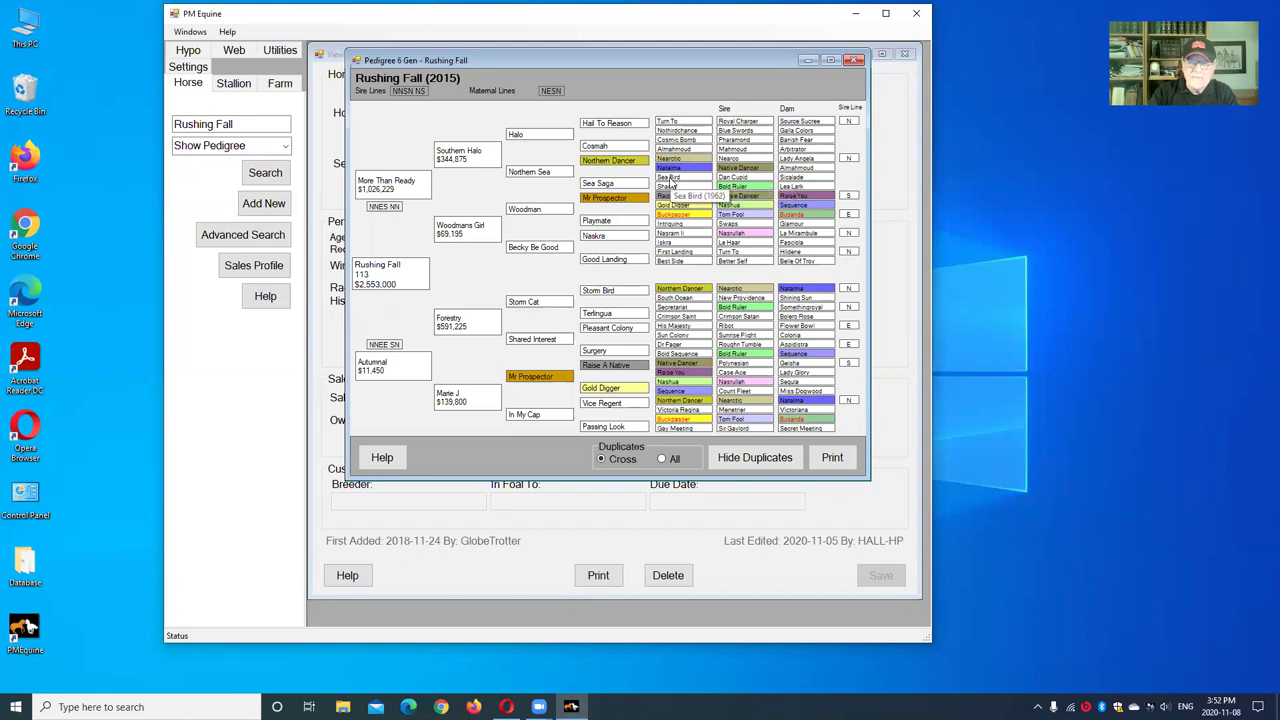
- Show Sea Bird's pedigree from Rushing Fall's pedigree, then close both pedigrees and the Rushing Fall record
right_click(678, 182)
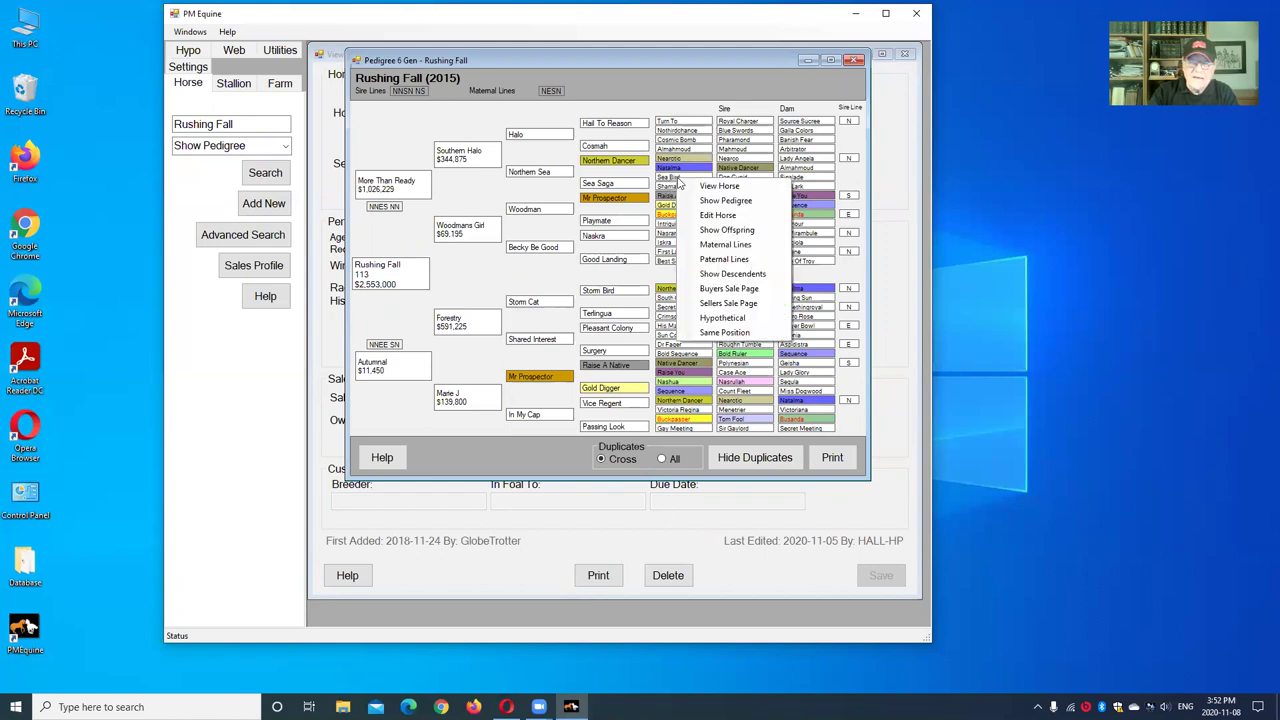
click(726, 201)
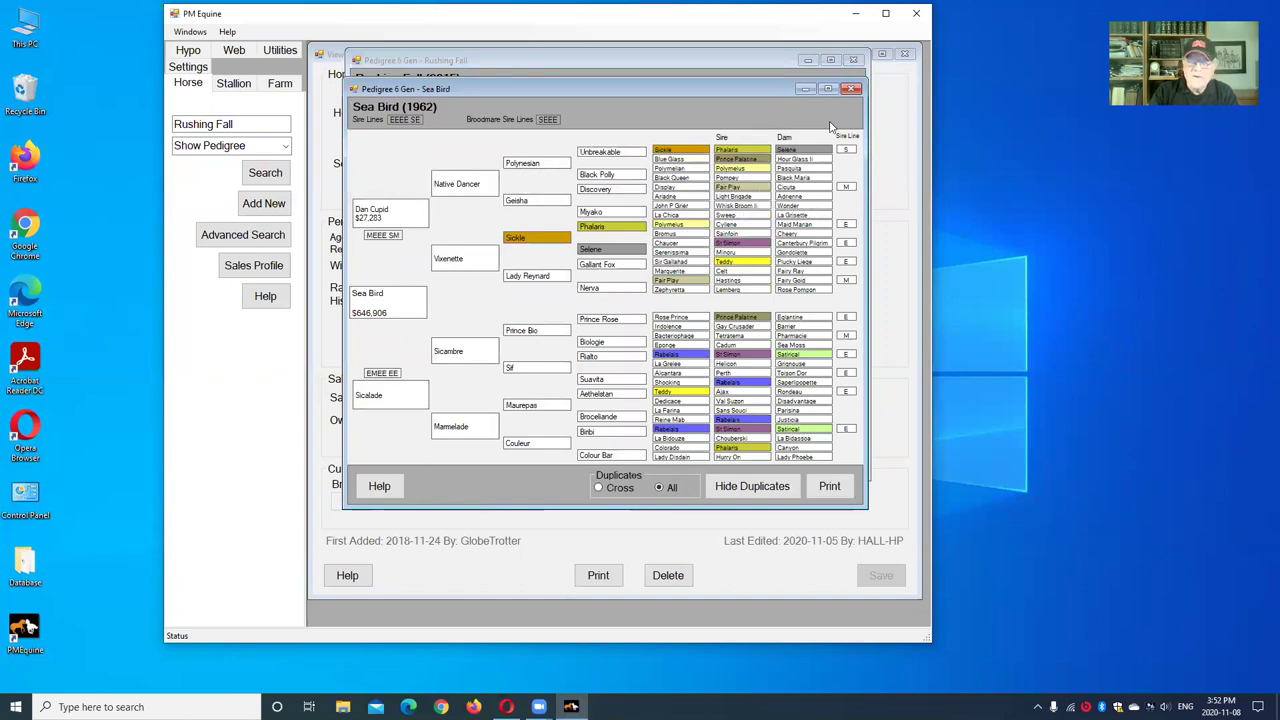
click(855, 94)
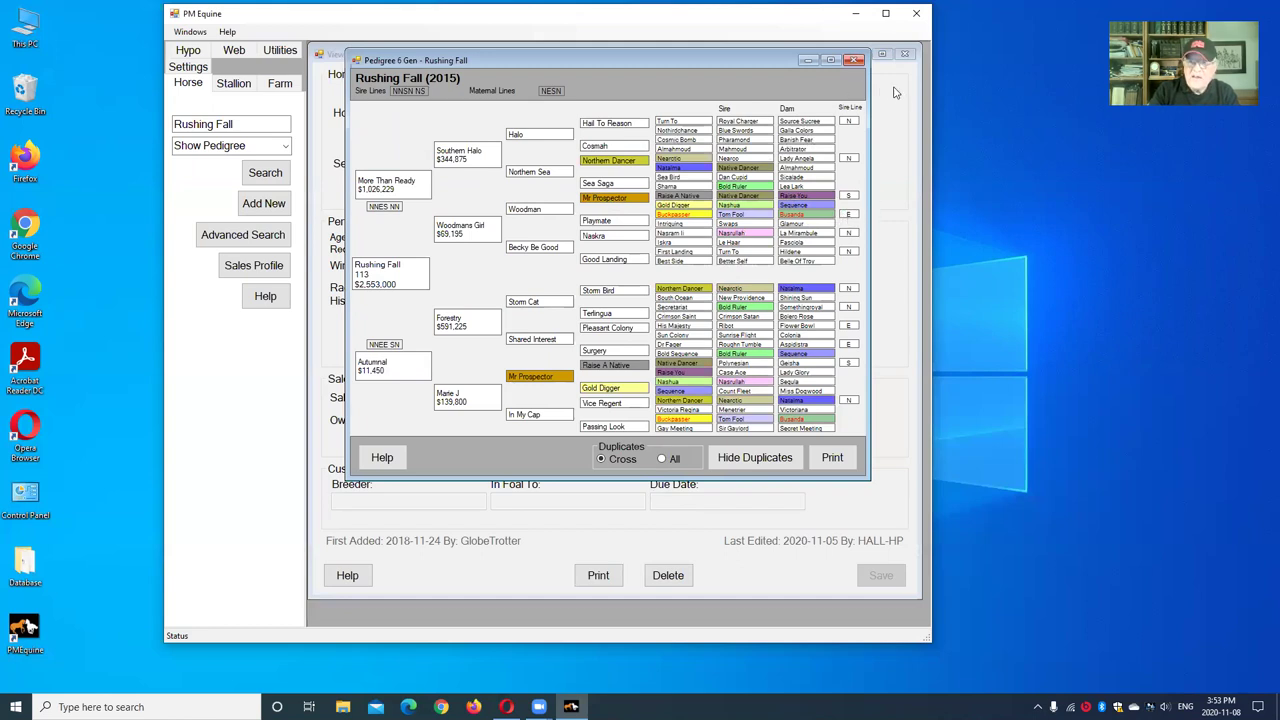
click(854, 61)
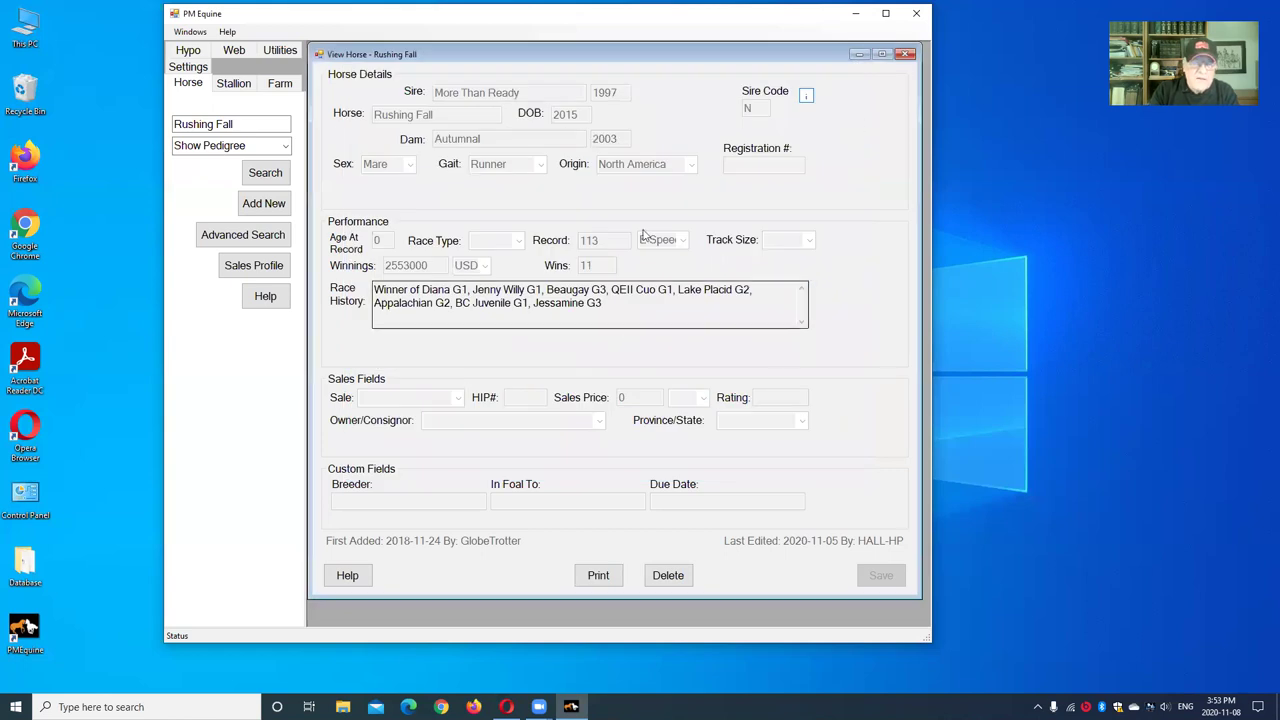
click(906, 55)
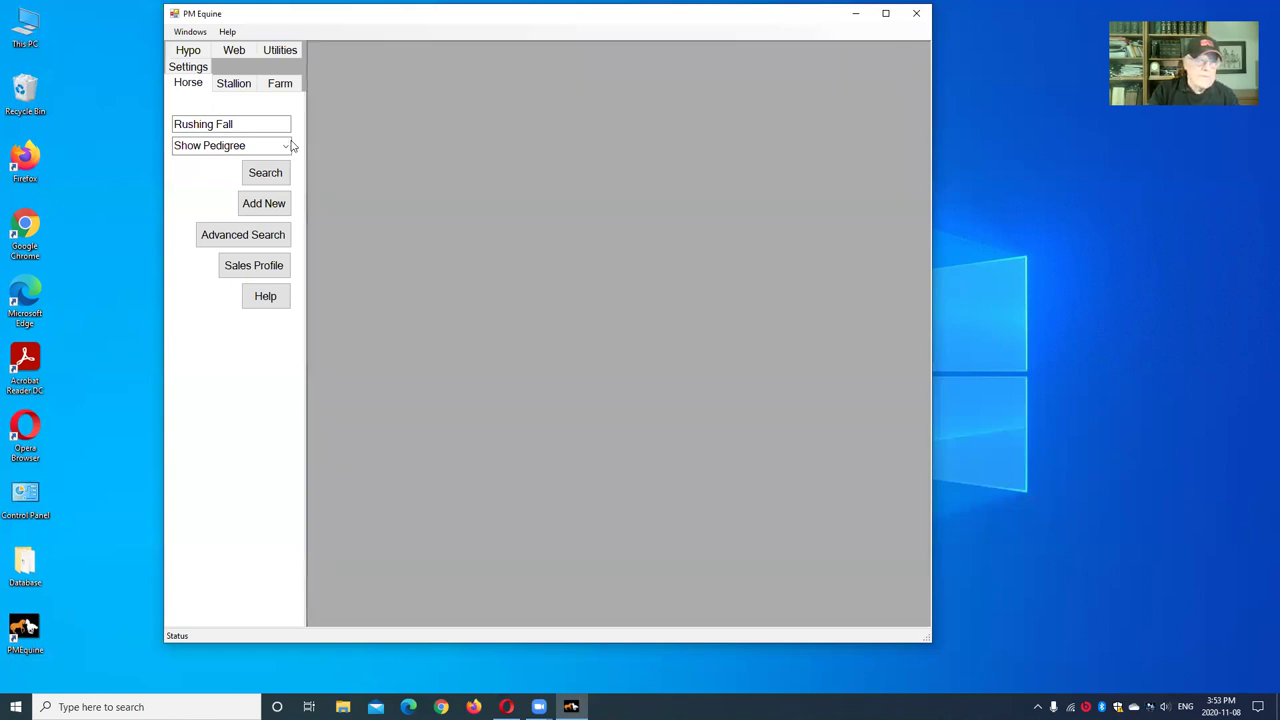
- Search the stallions for secretariat with Sire Profile, choose the 1970 Secretariat, and widen the program window
click(243, 123)
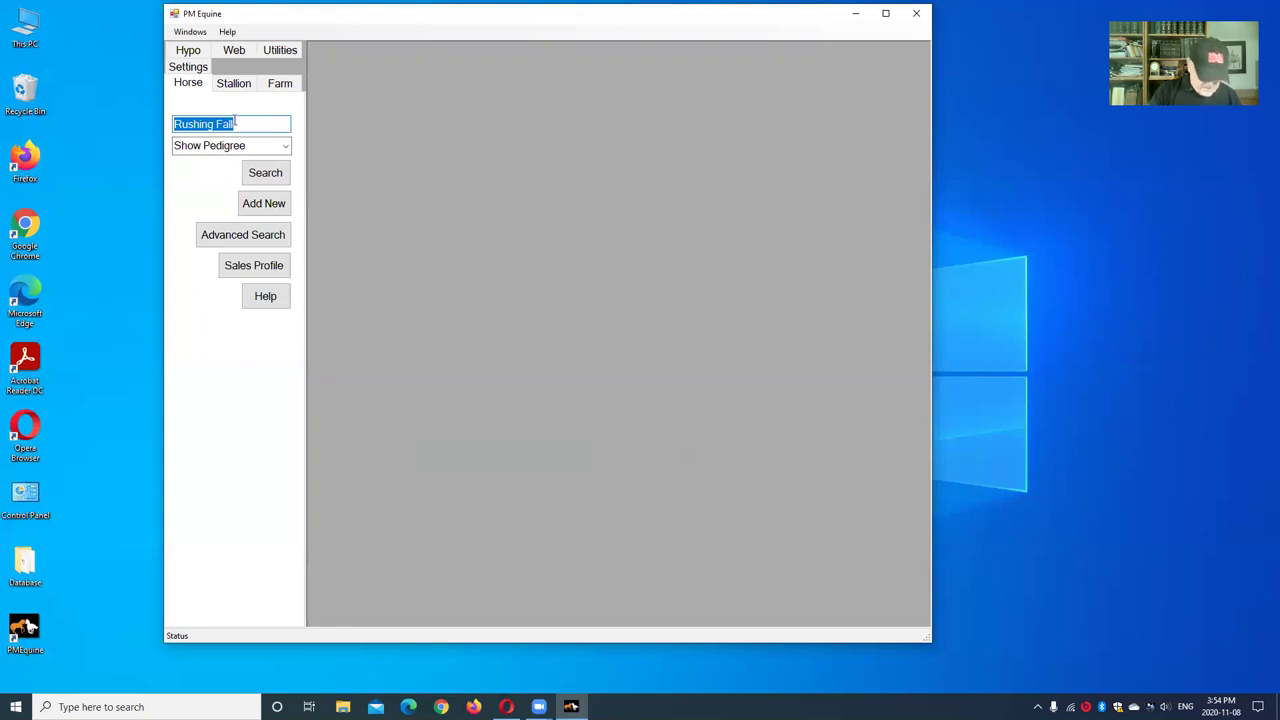
text(secretariat)
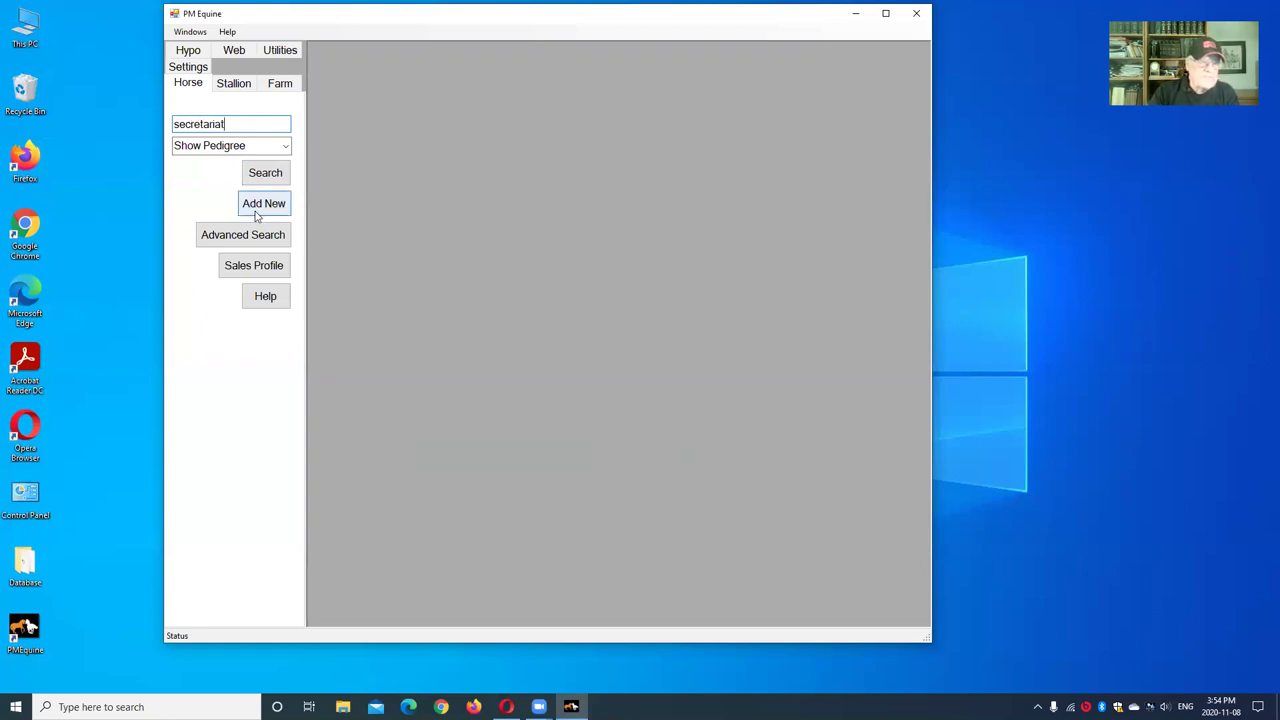
click(240, 84)
click(235, 122)
text(secretariat)
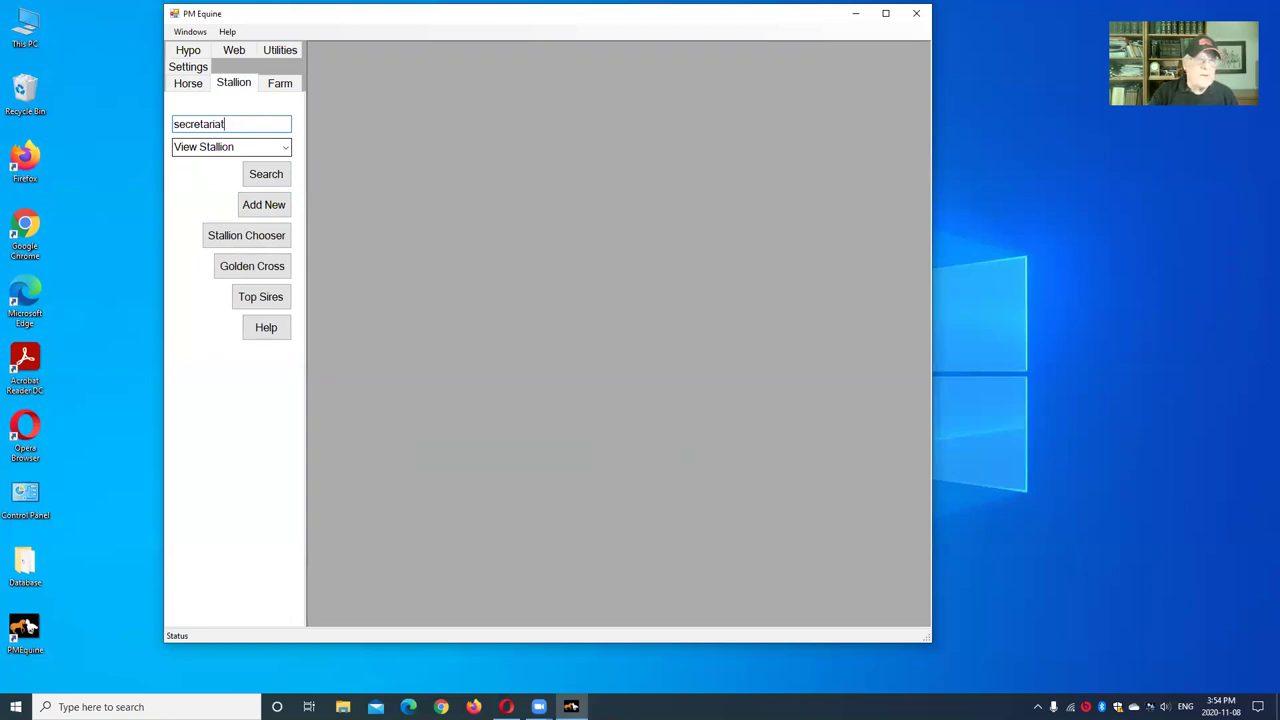
click(284, 148)
click(222, 219)
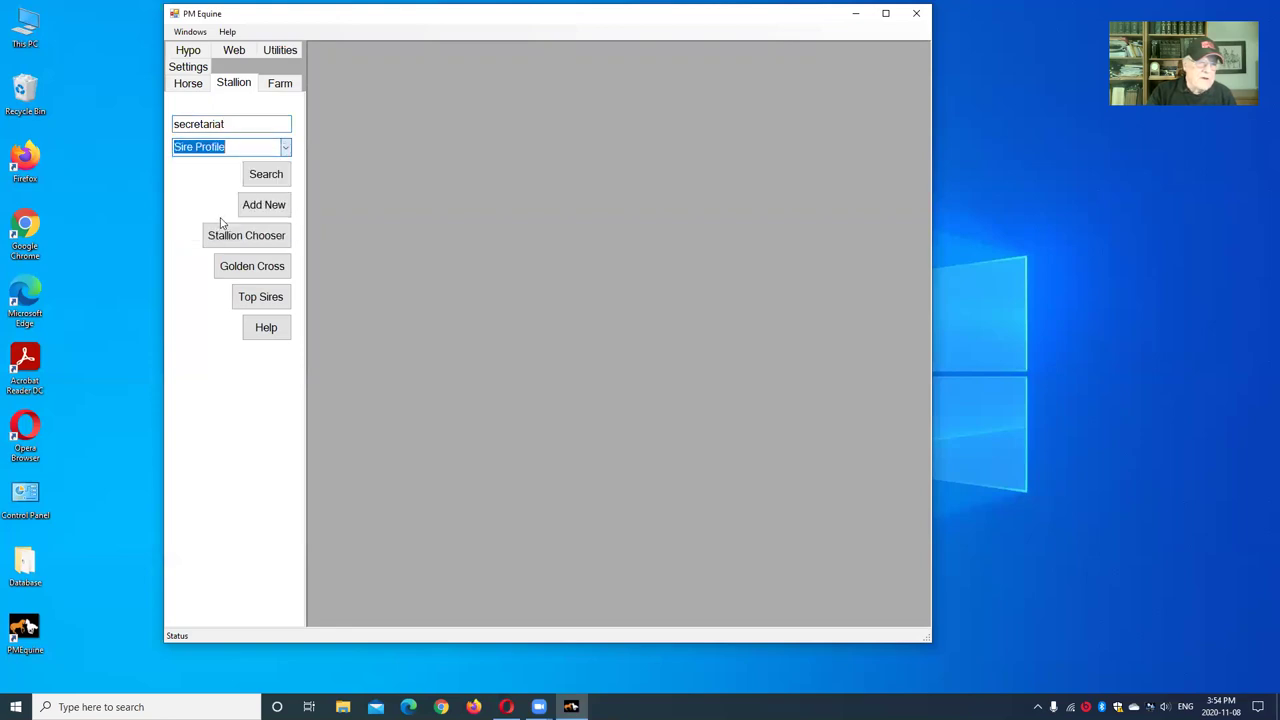
click(268, 181)
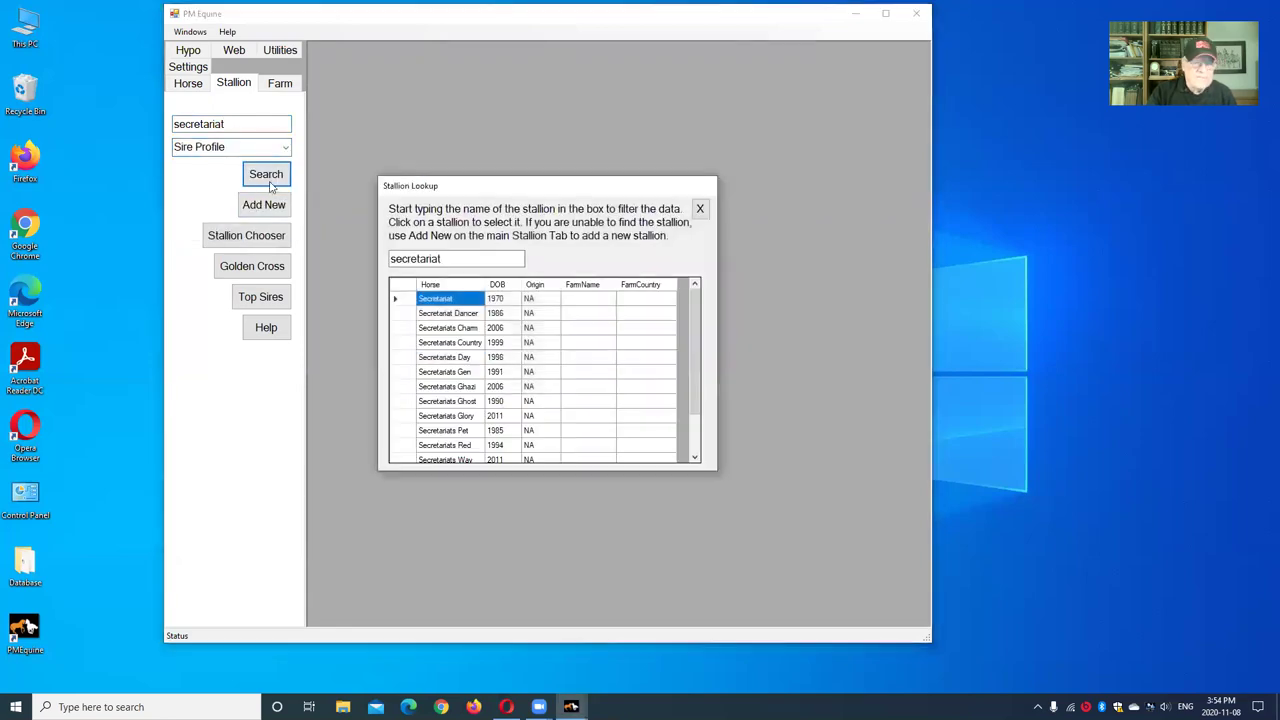
click(433, 301)
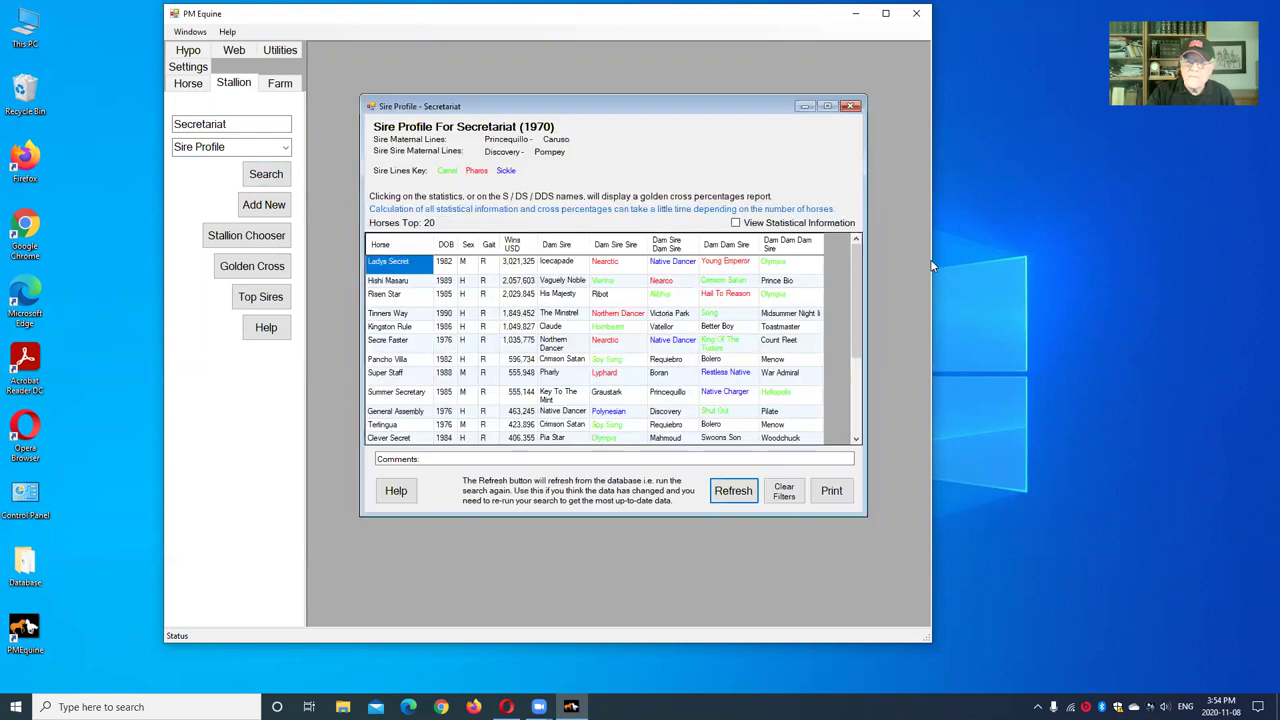
drag(930, 263, 1045, 262)
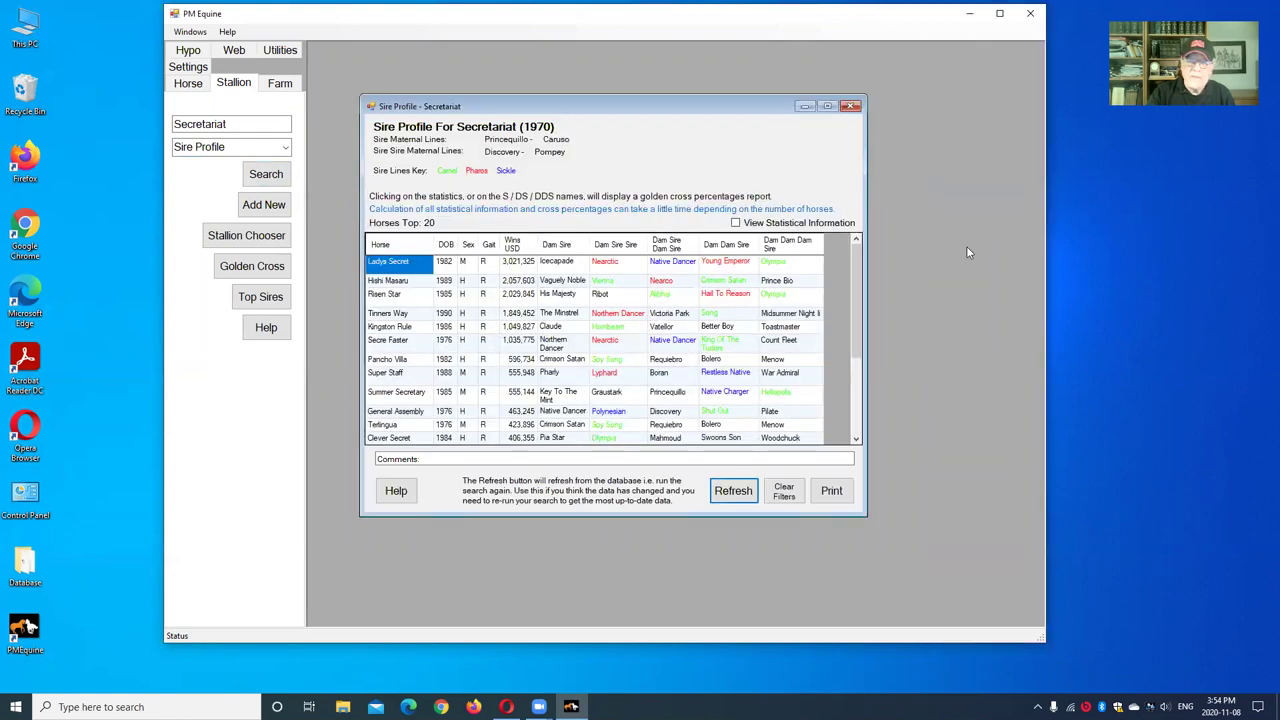
- Show the pedigree of Ladys Secret from Secretariat's sire profile, examine its sire lines, and close it
right_click(392, 263)
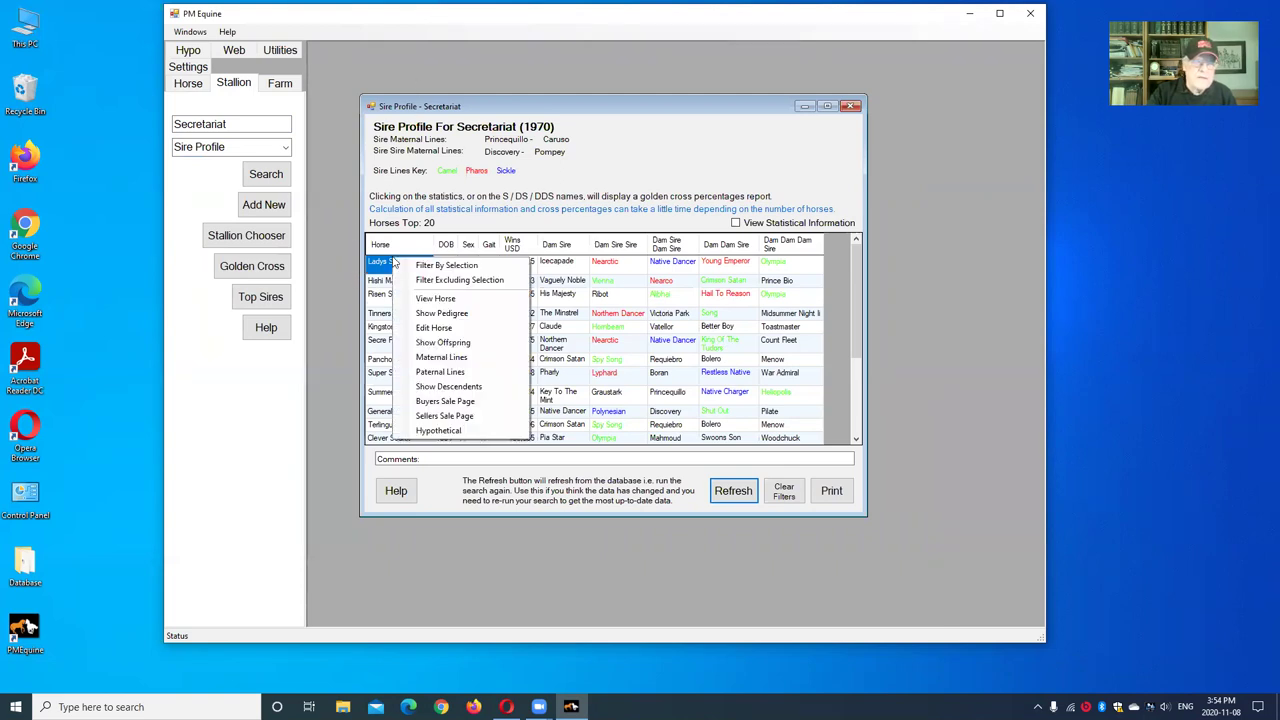
click(452, 313)
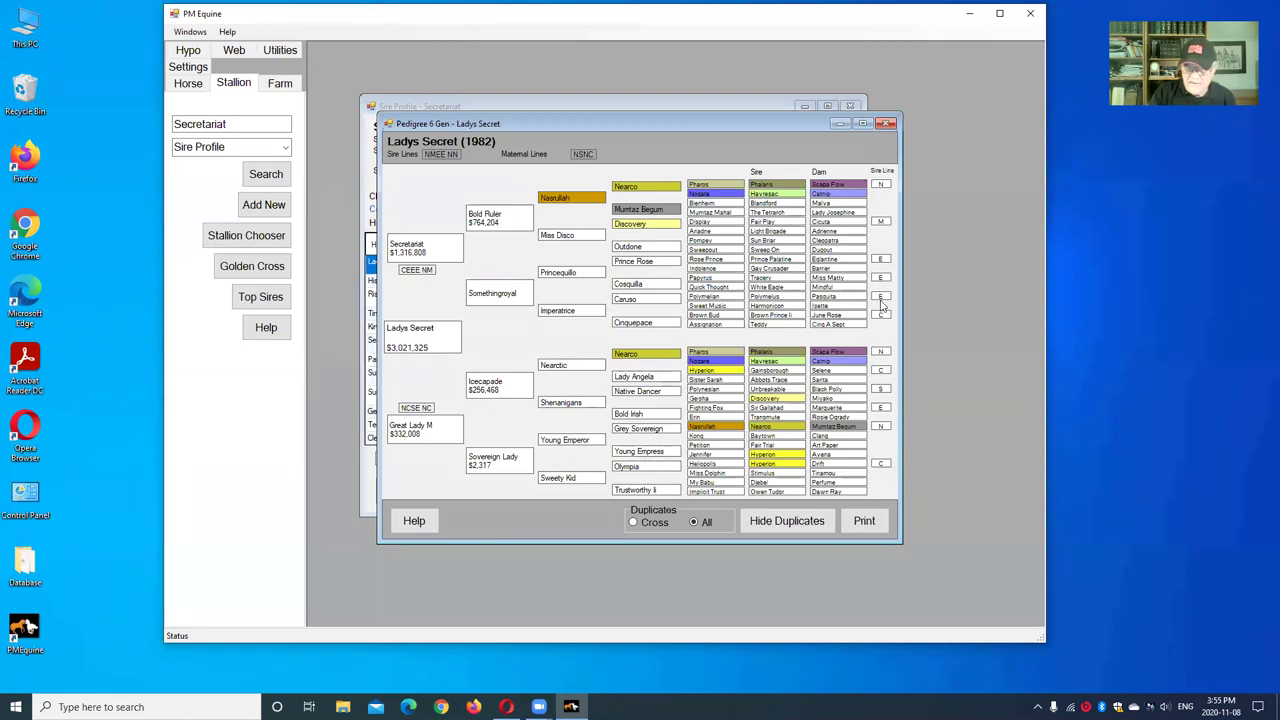
click(885, 121)
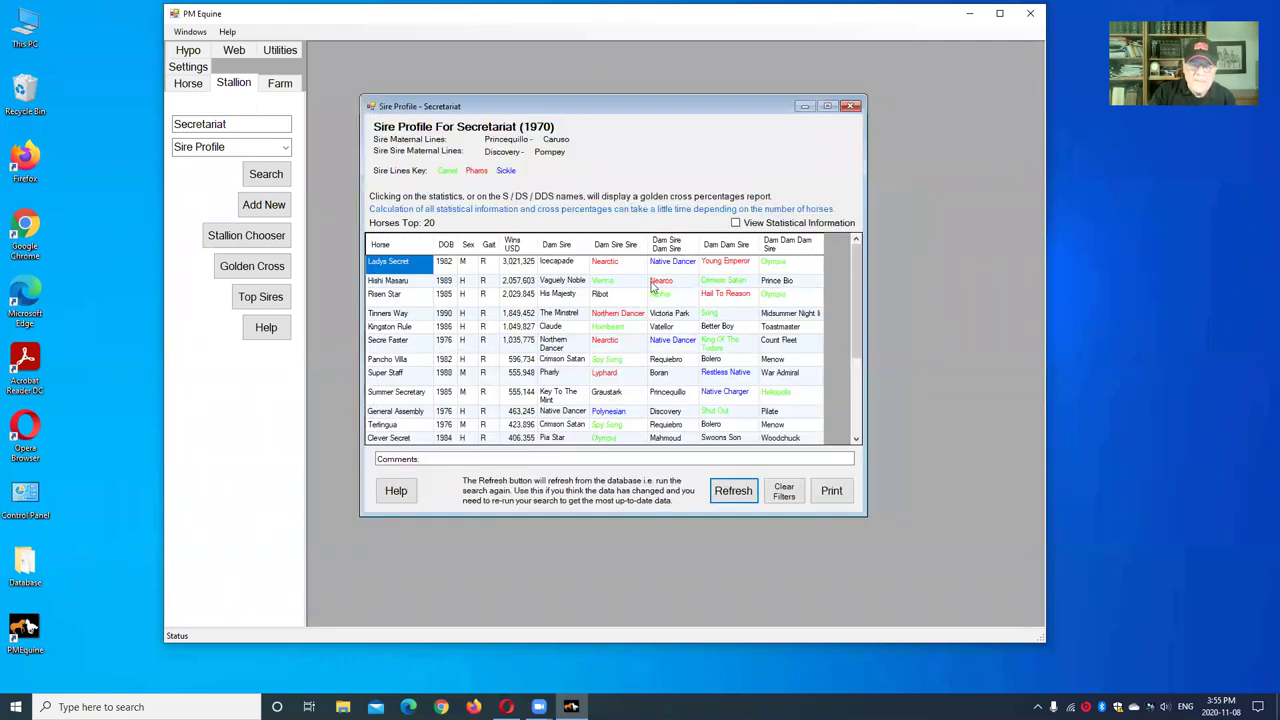
- Show the pedigree of Olympia, the dam dam dam sire in the Ladys Secret row, and close it
click(775, 263)
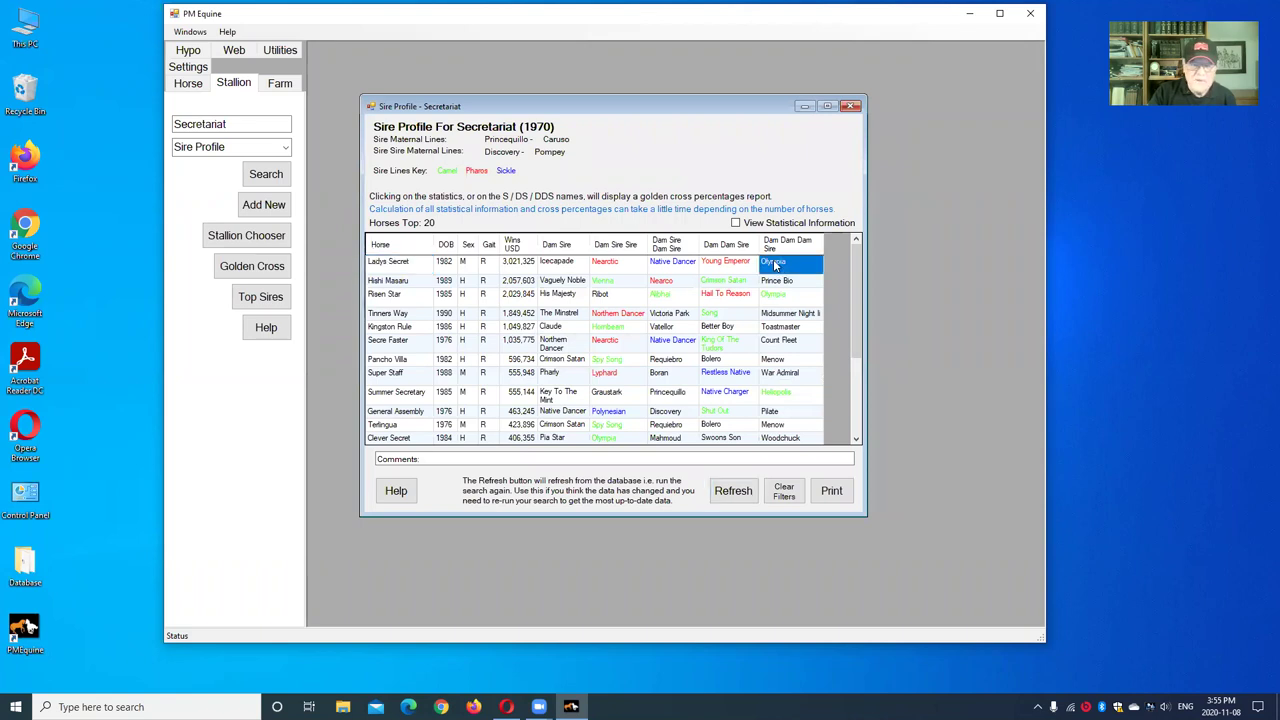
right_click(775, 264)
click(815, 316)
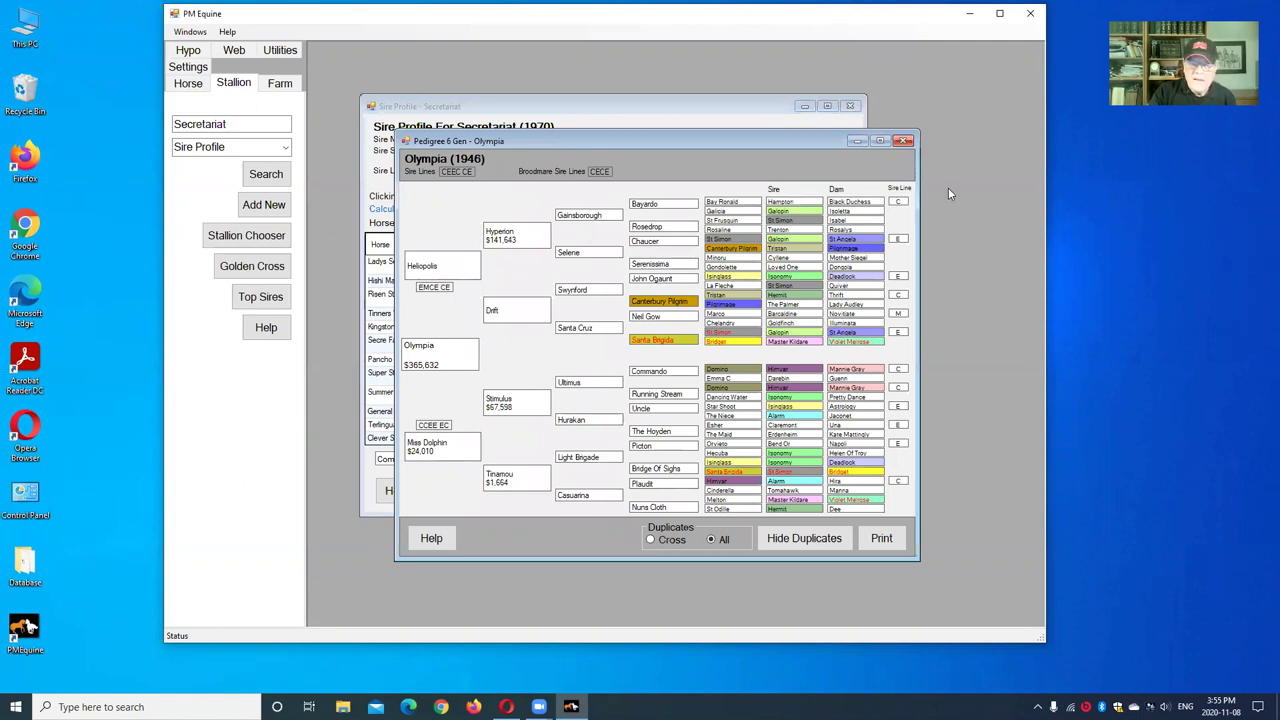
click(905, 141)
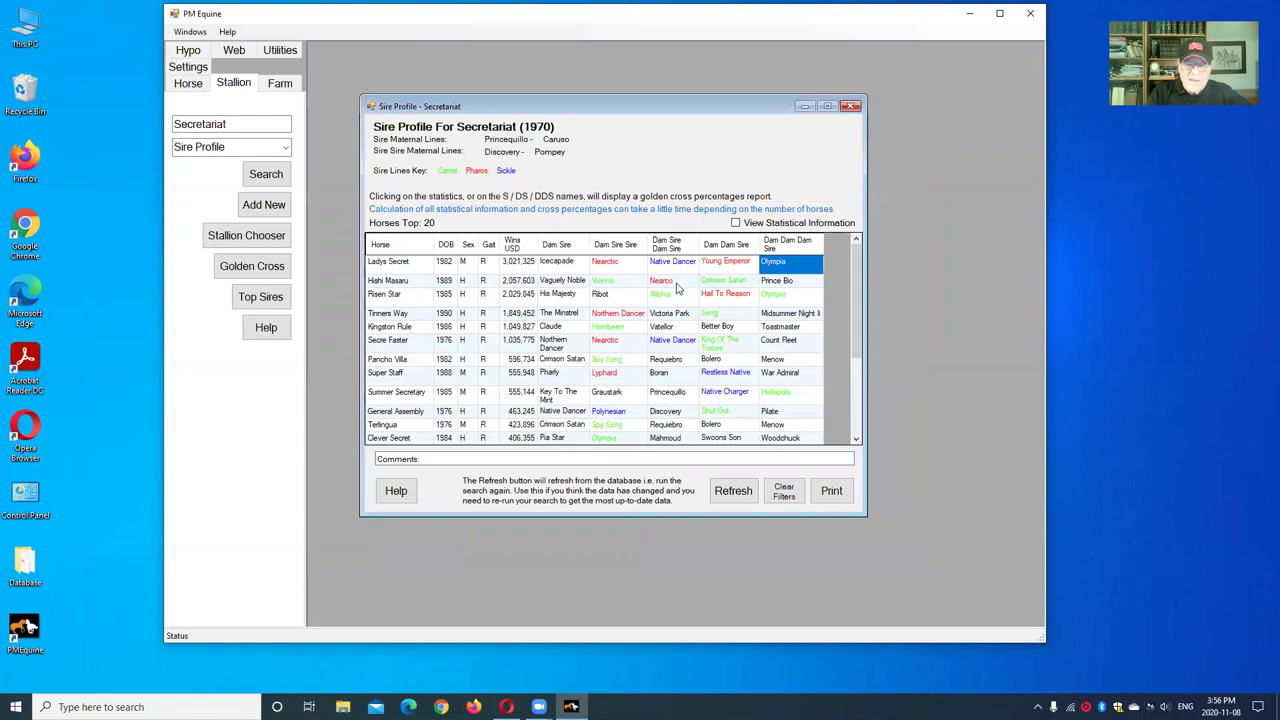
- Move and heighten Secretariat's sire profile to review all the listed top horses, then close it
drag(685, 108, 687, 71)
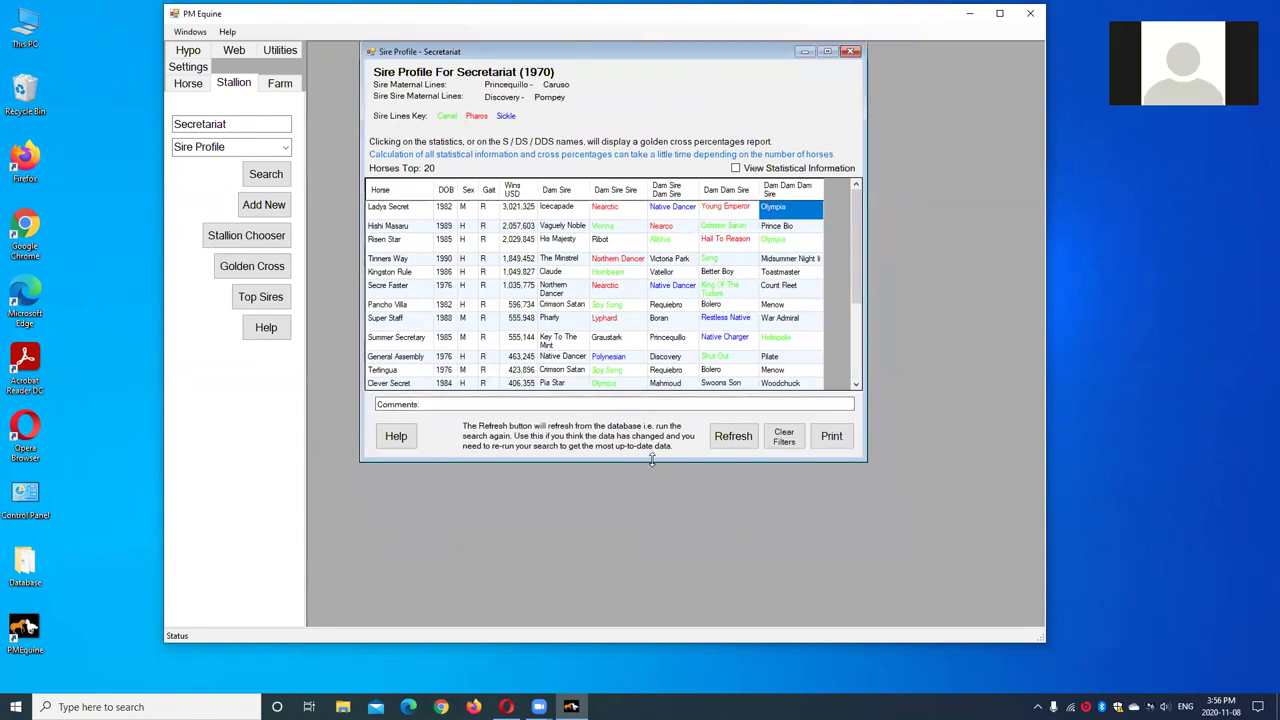
drag(651, 459, 651, 586)
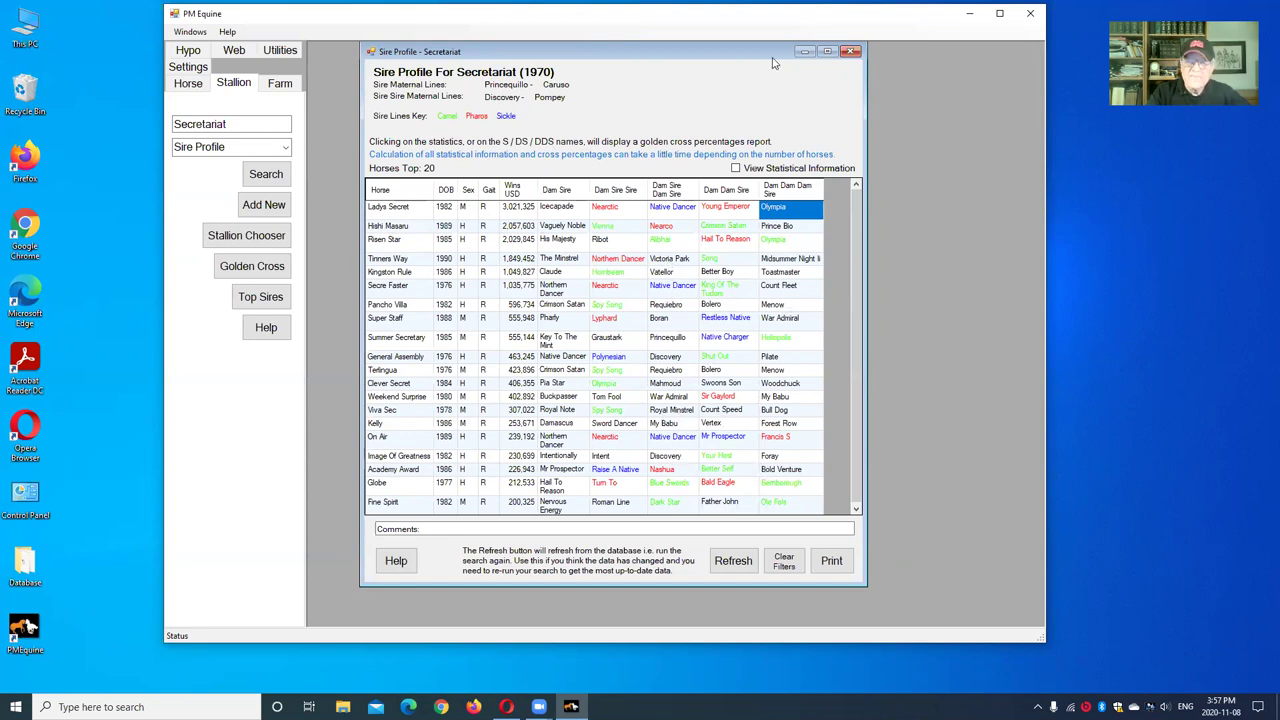
click(850, 52)
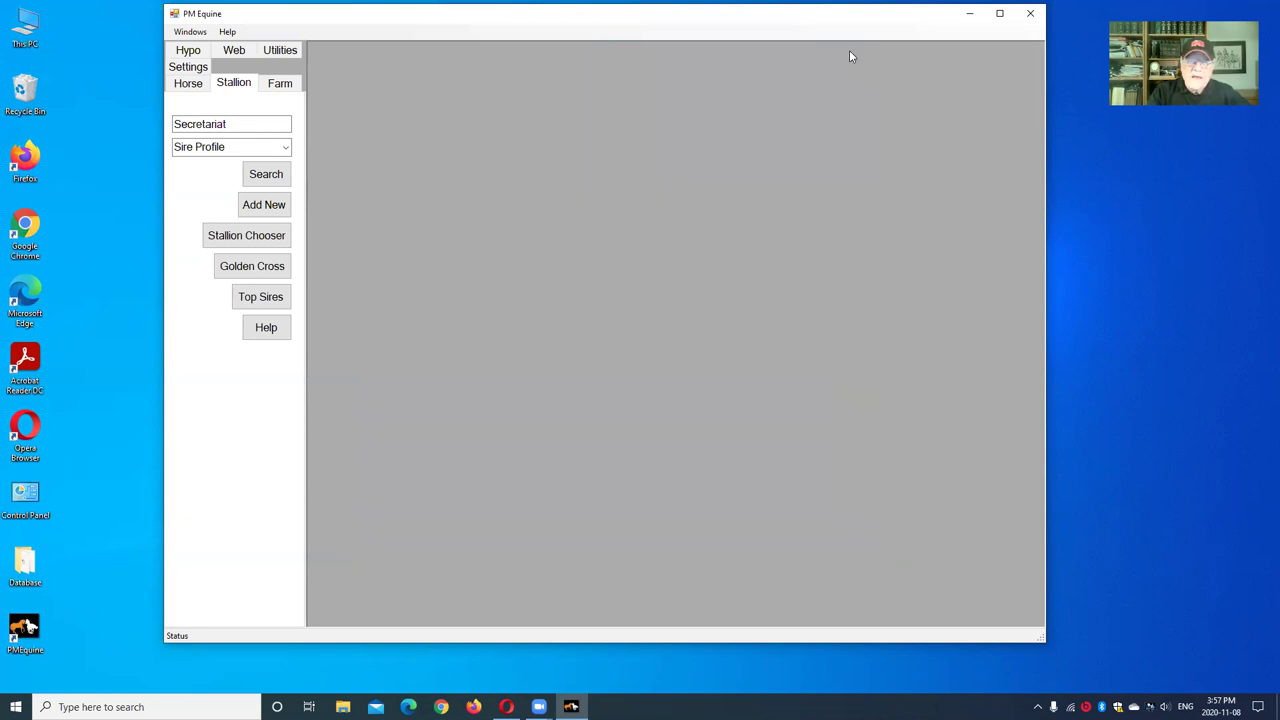
- Search the stallions for scat daddy and show the Sire Profile of Scat Daddy
double_click(218, 123)
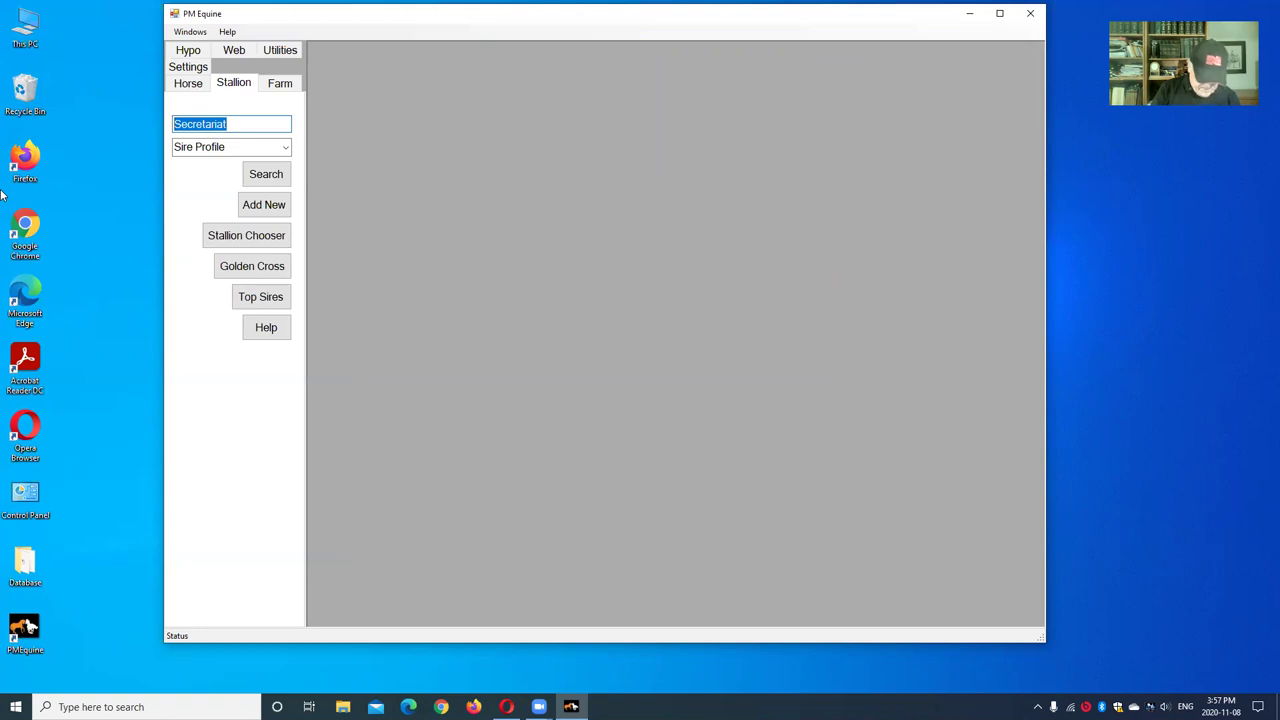
text(scat daddy)
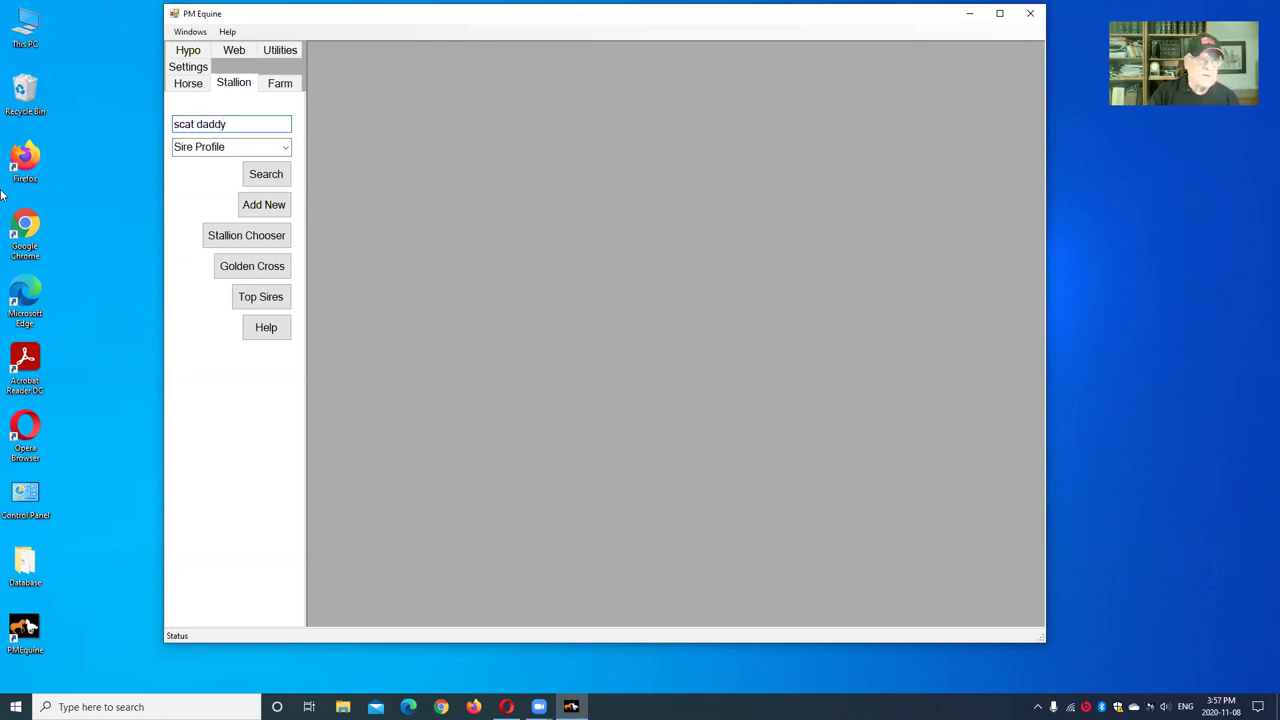
click(269, 174)
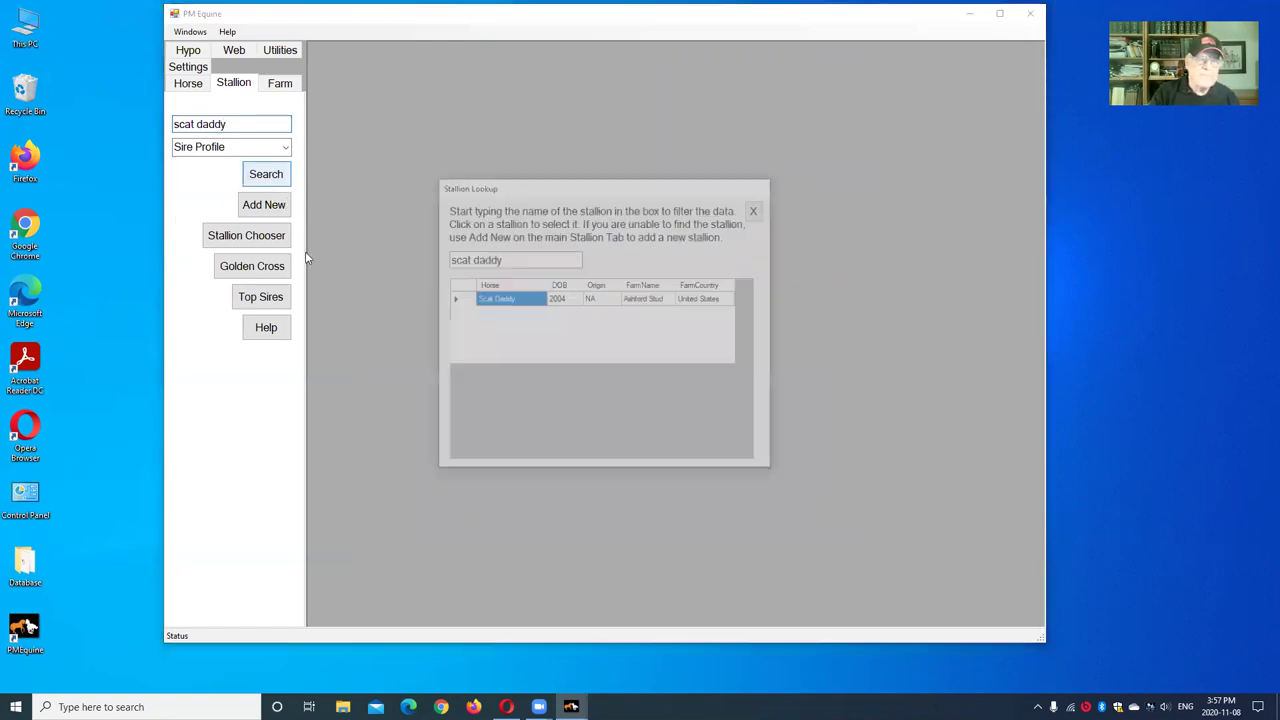
click(503, 302)
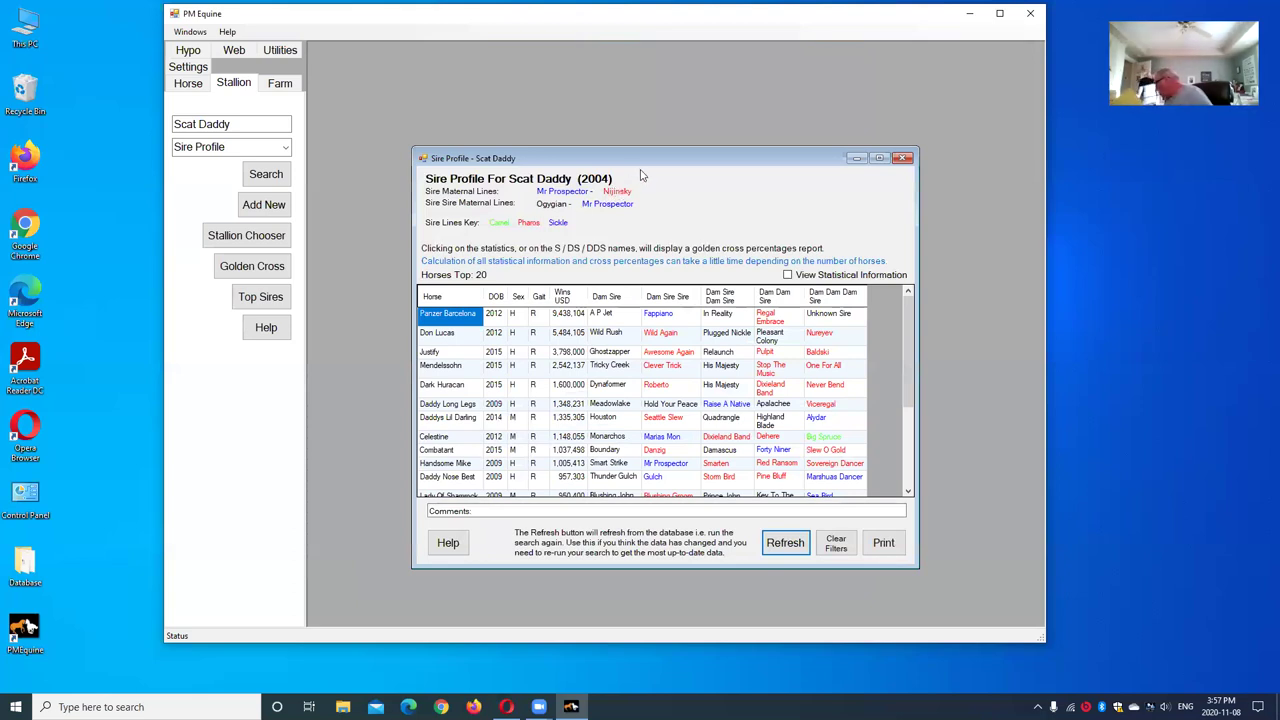
- Move and heighten Scat Daddy's sire profile to review all the listed top horses, close it, and reposition the program window
drag(646, 160, 605, 100)
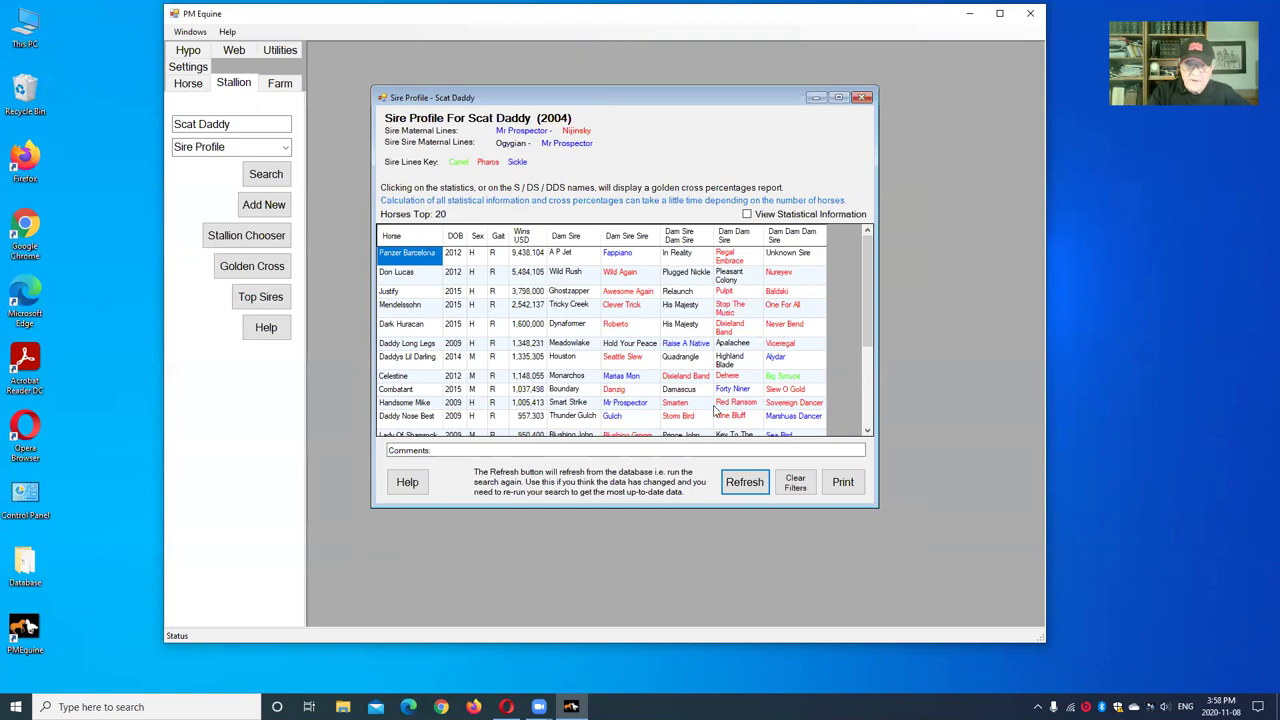
scroll(722, 412, down, 1)
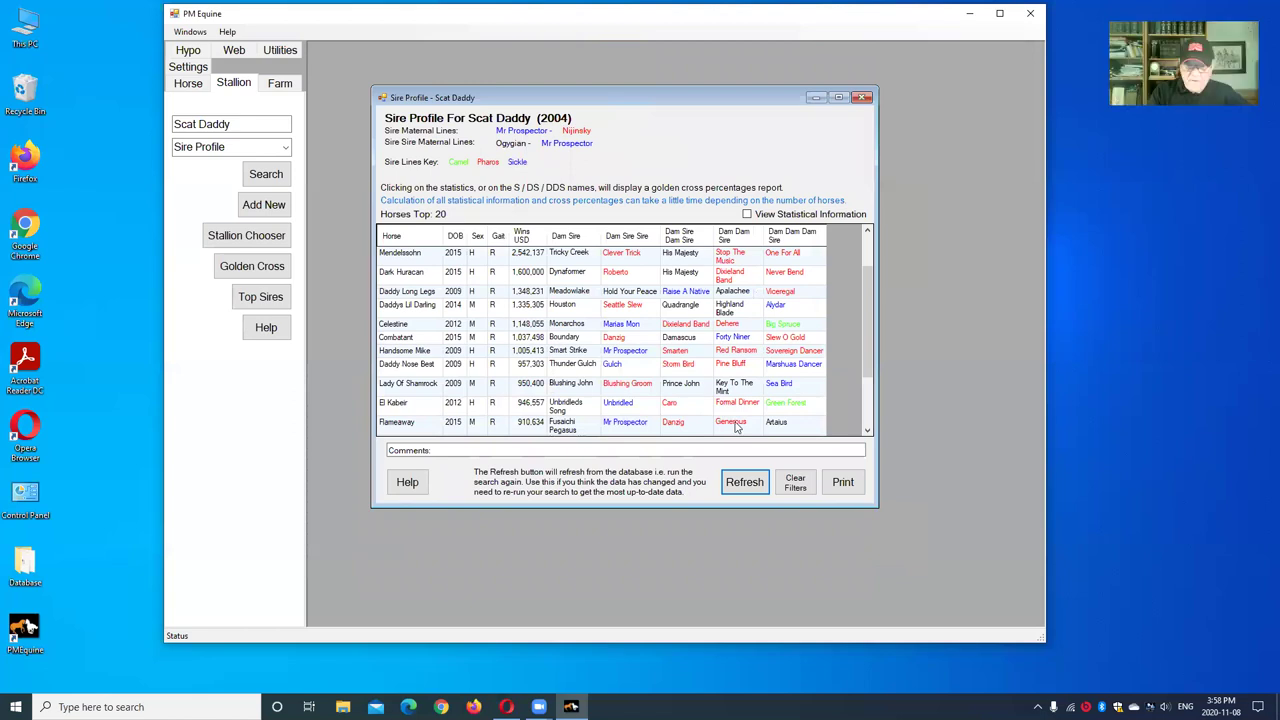
scroll(735, 415, down, 2)
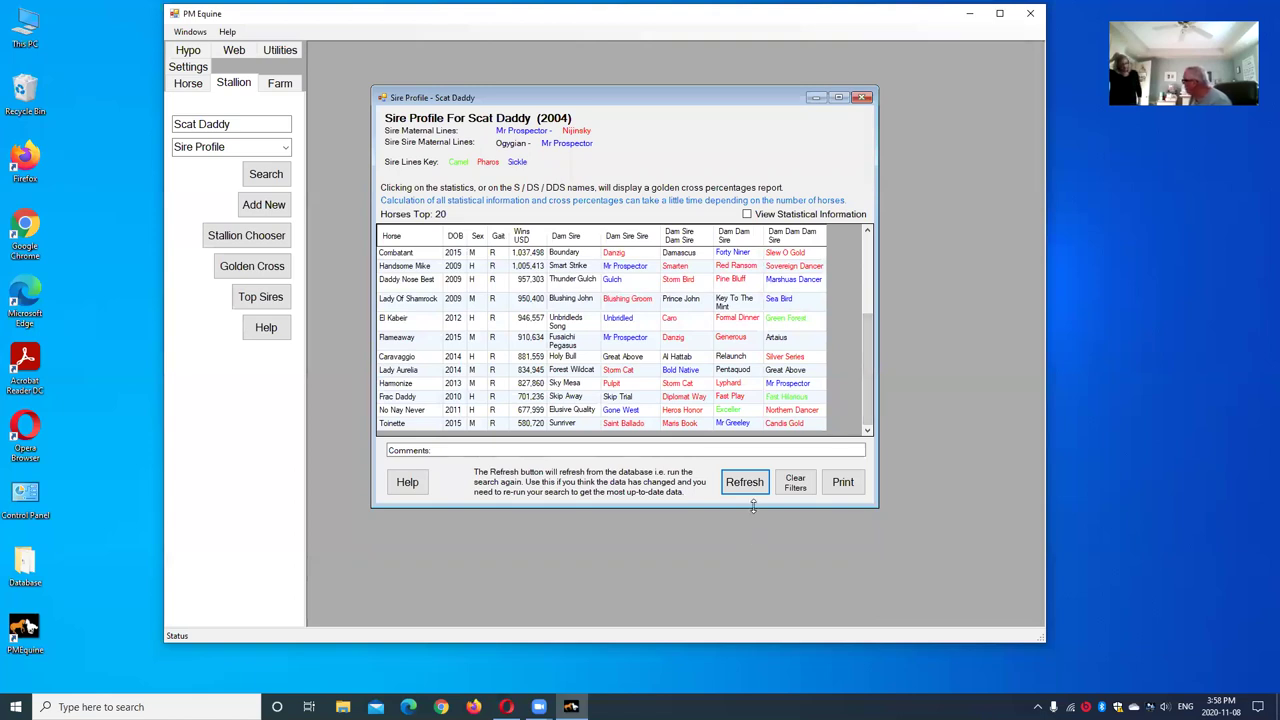
drag(753, 507, 753, 622)
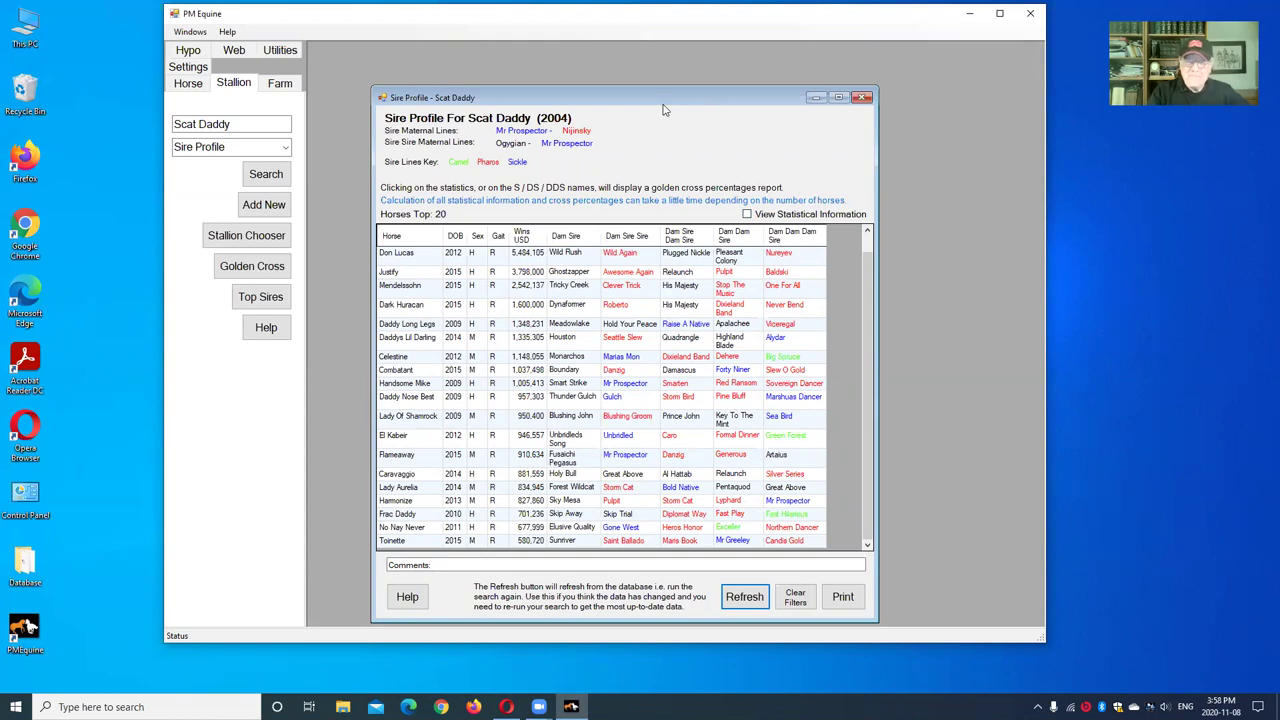
drag(660, 107, 658, 83)
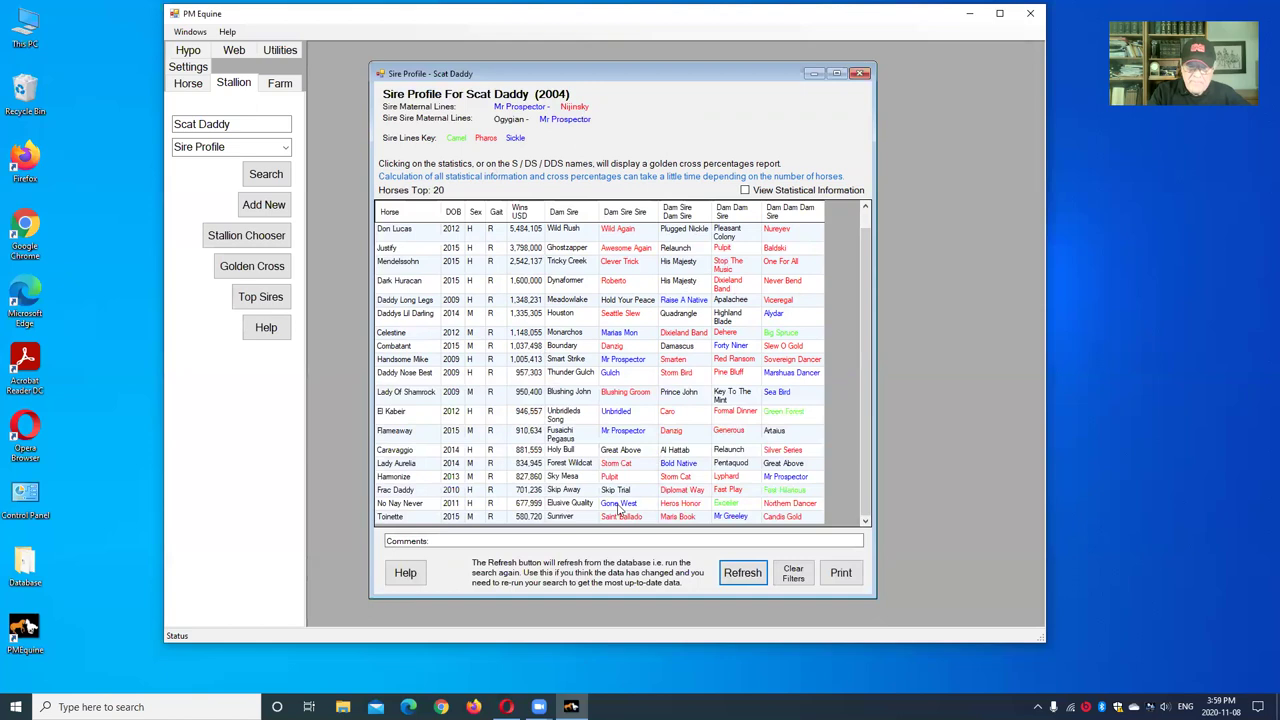
click(864, 74)
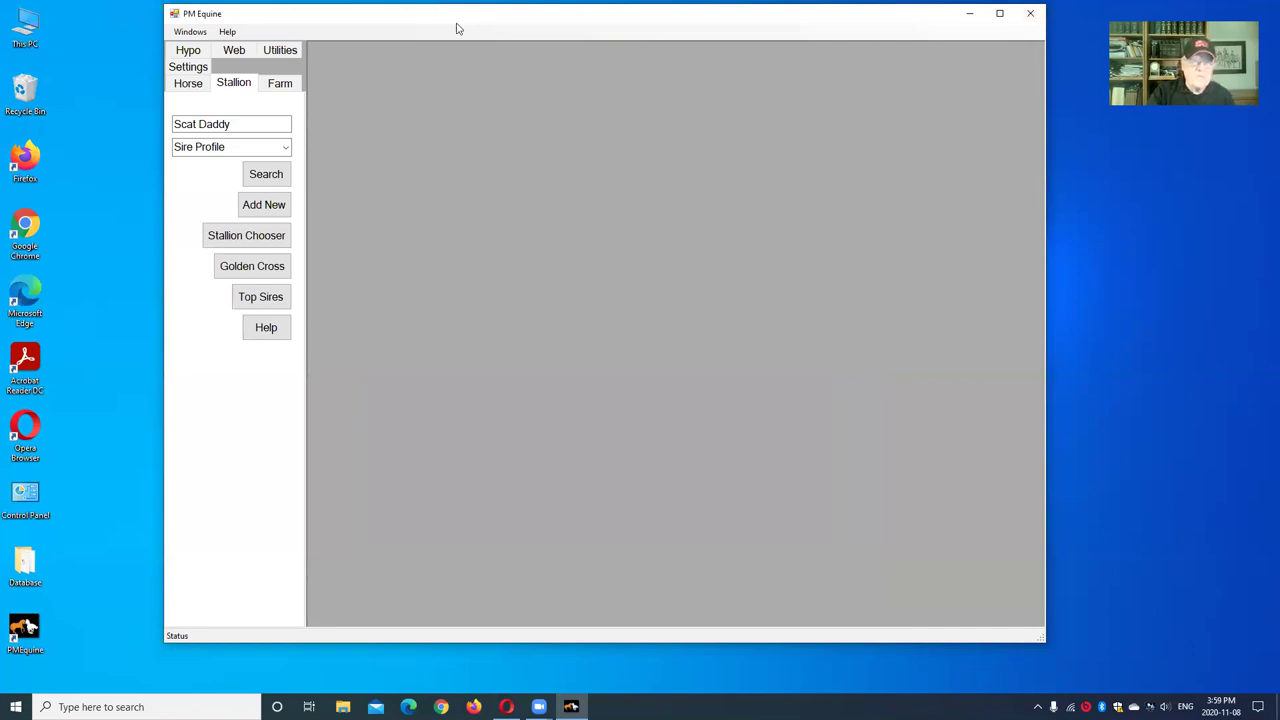
drag(456, 28, 384, 43)
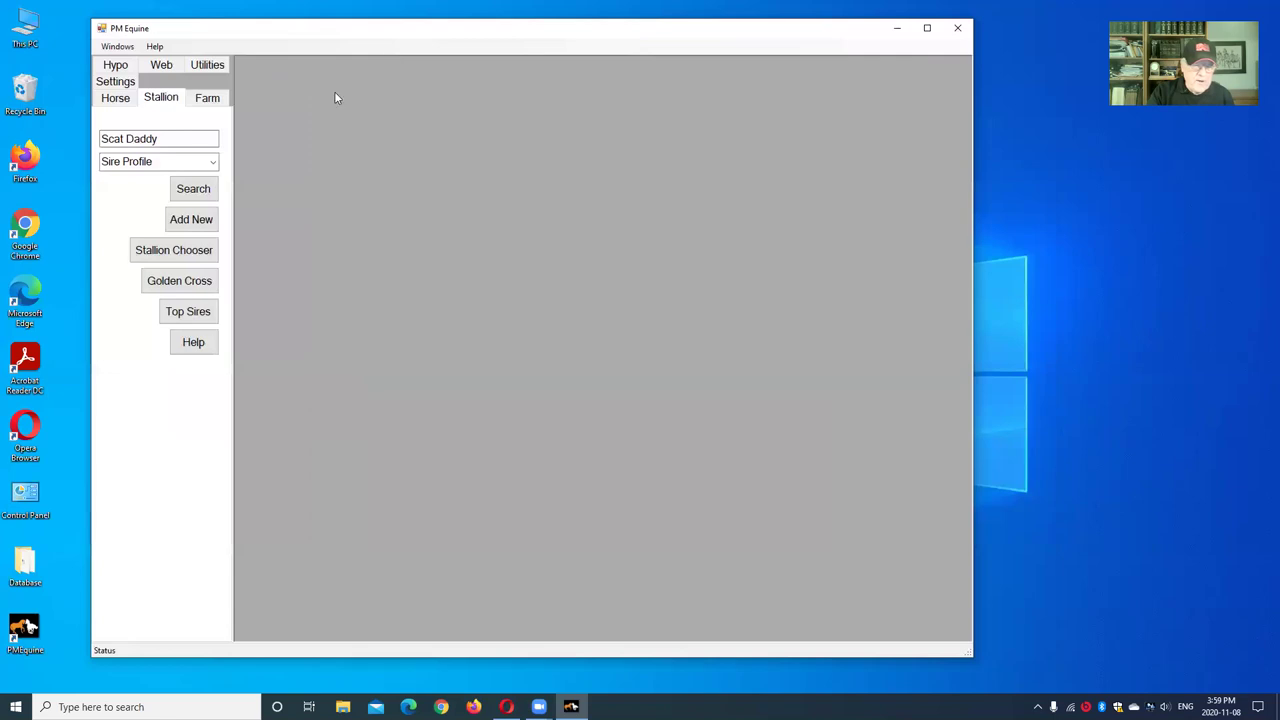
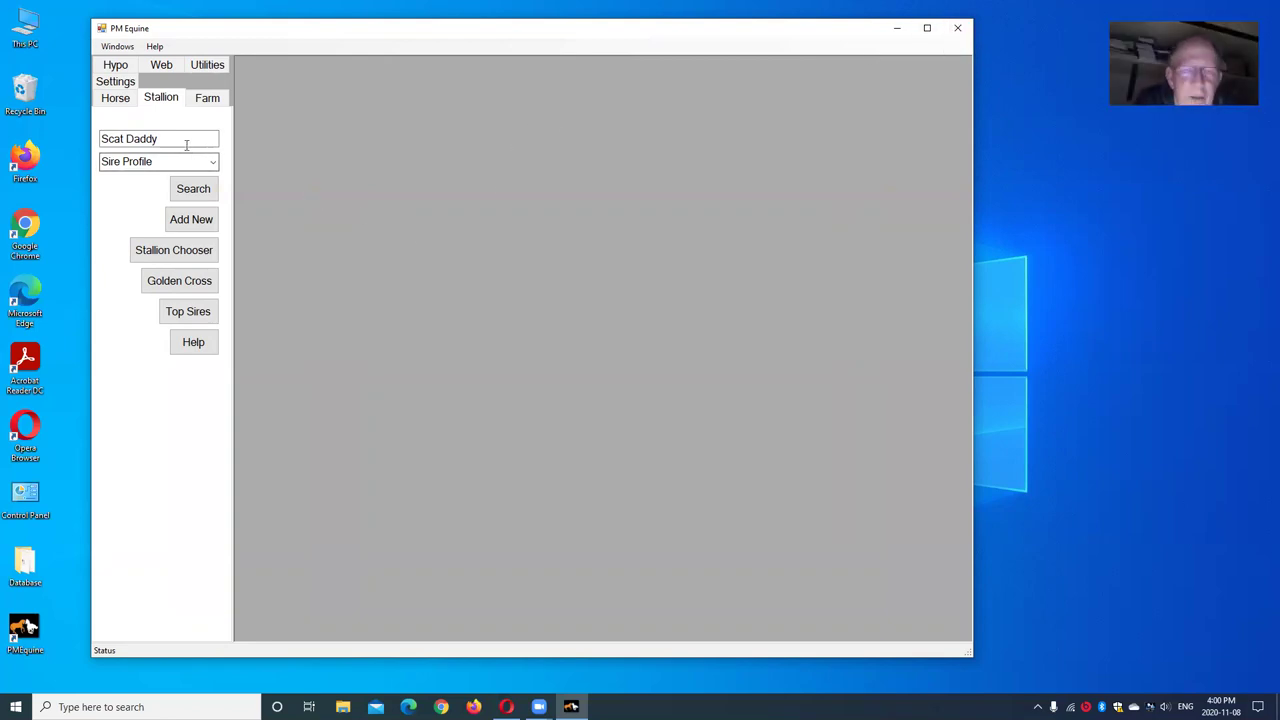
drag(157, 138, 84, 138)
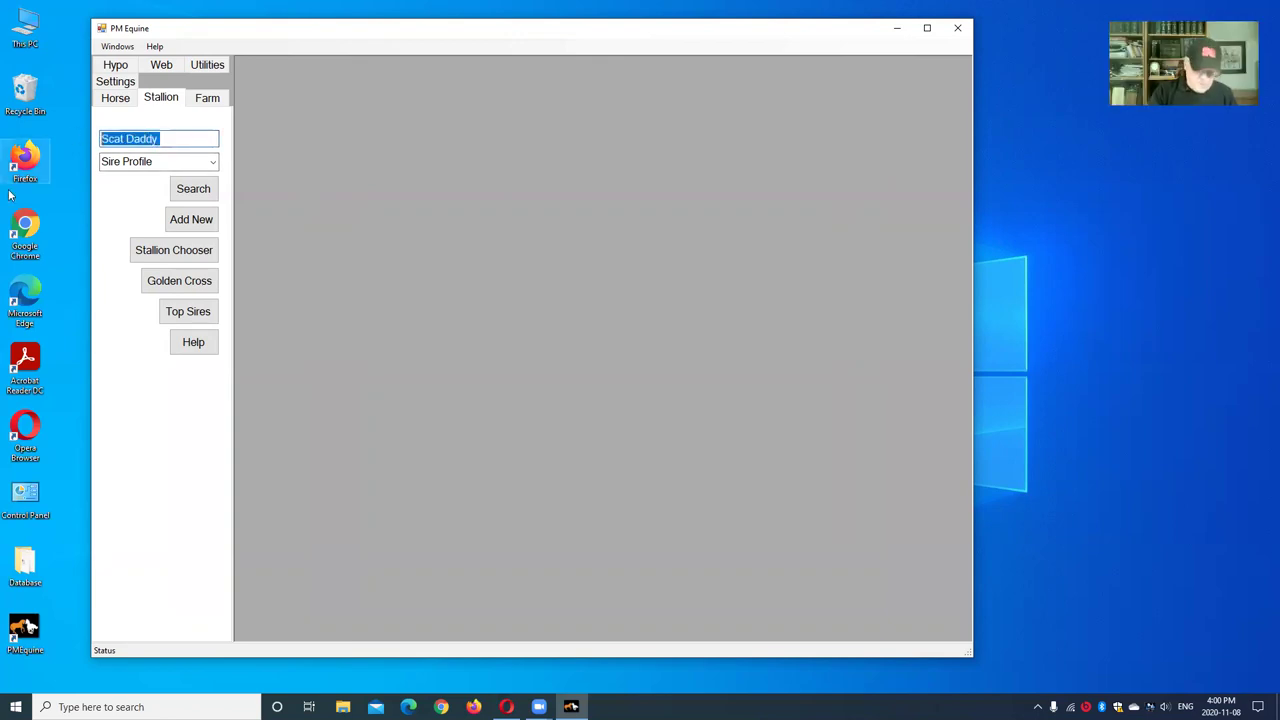
text(pr)
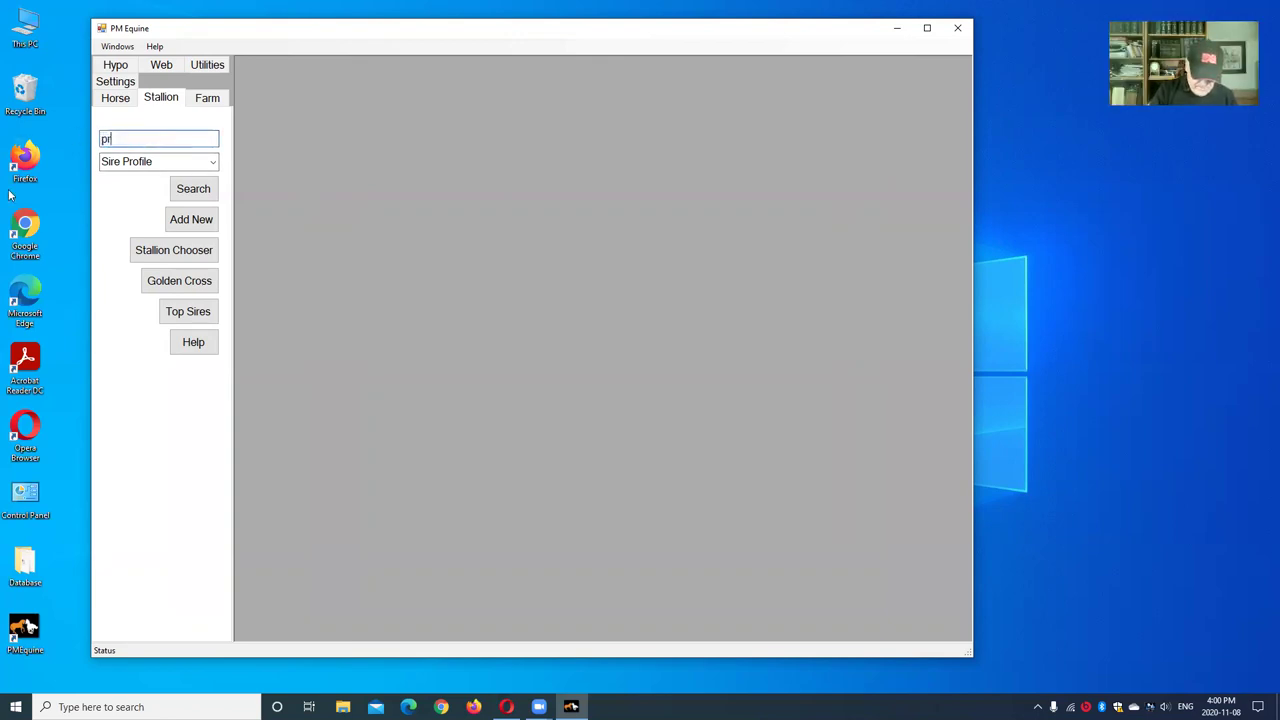
text(pulsion)
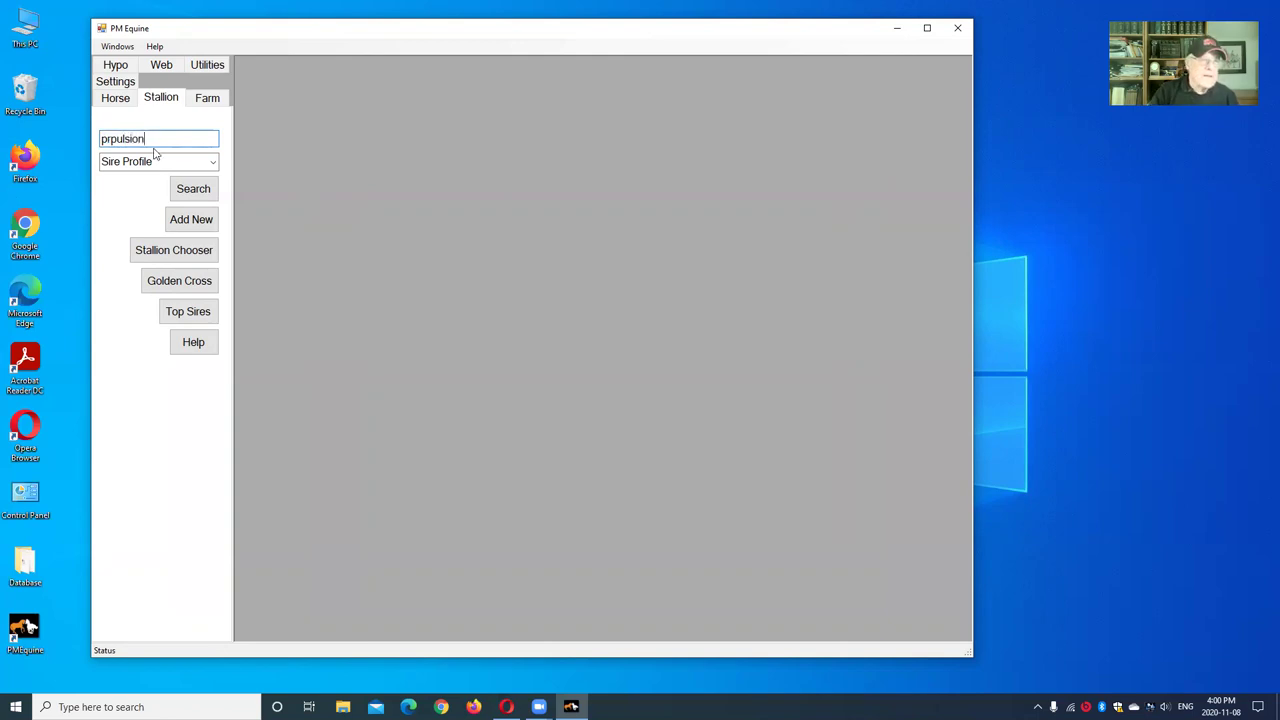
click(203, 189)
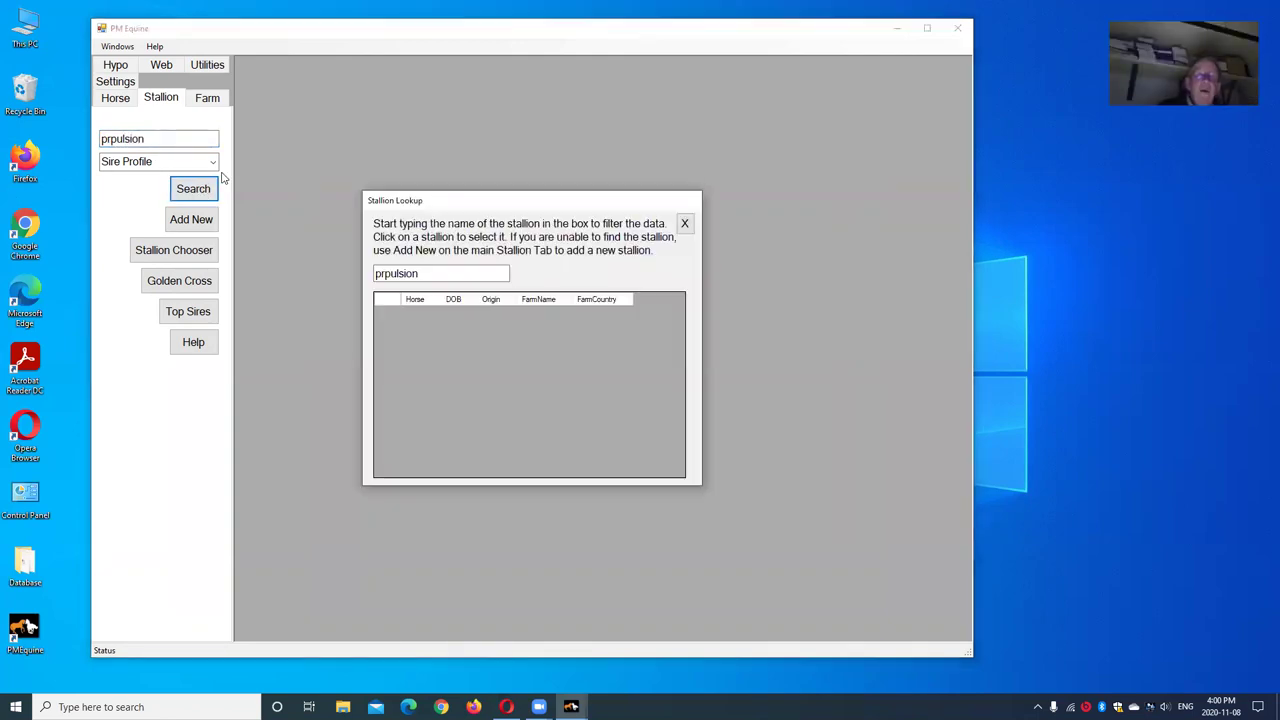
click(685, 225)
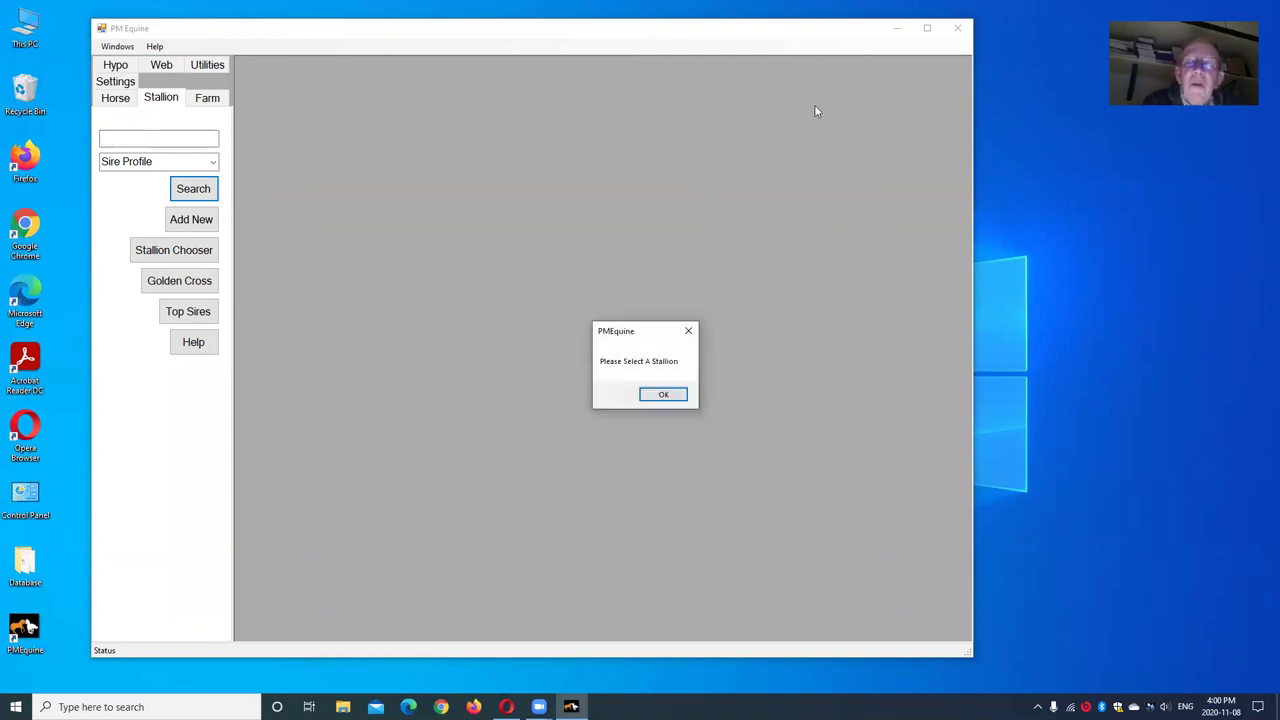
click(664, 395)
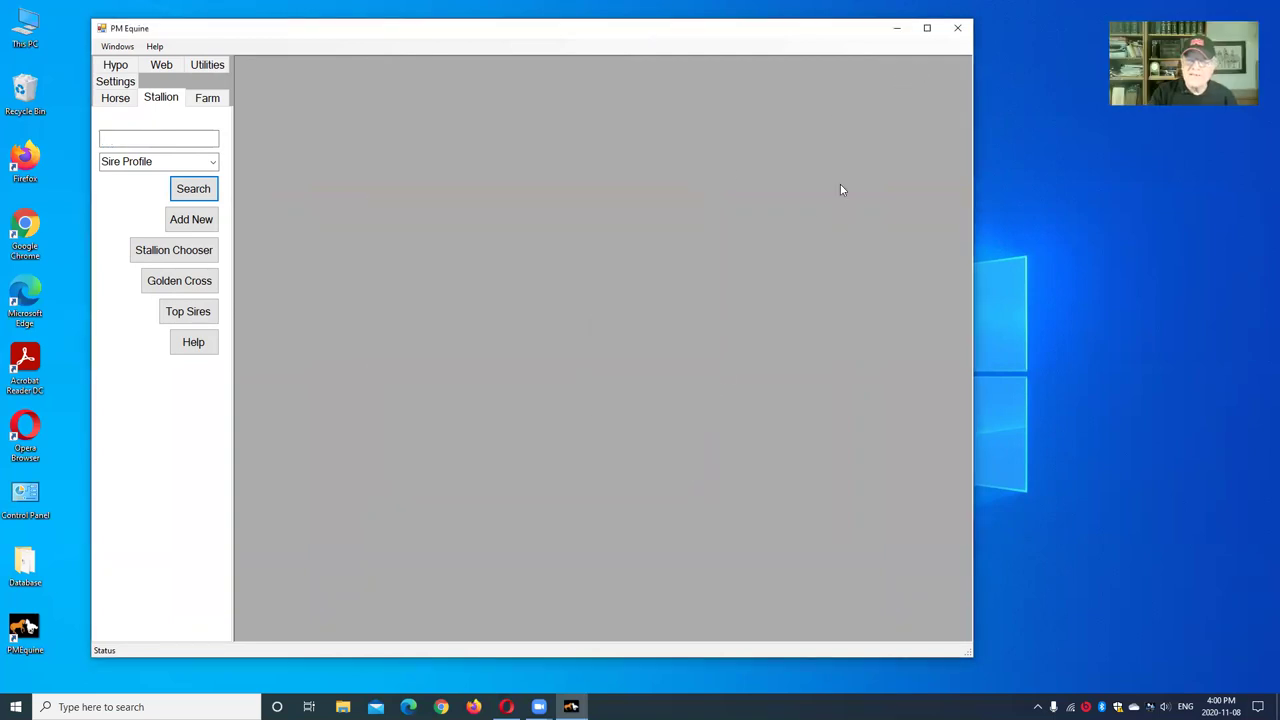
- Restart the program, continue with the trial, and select Standardbred as the type of horses to work with
click(957, 28)
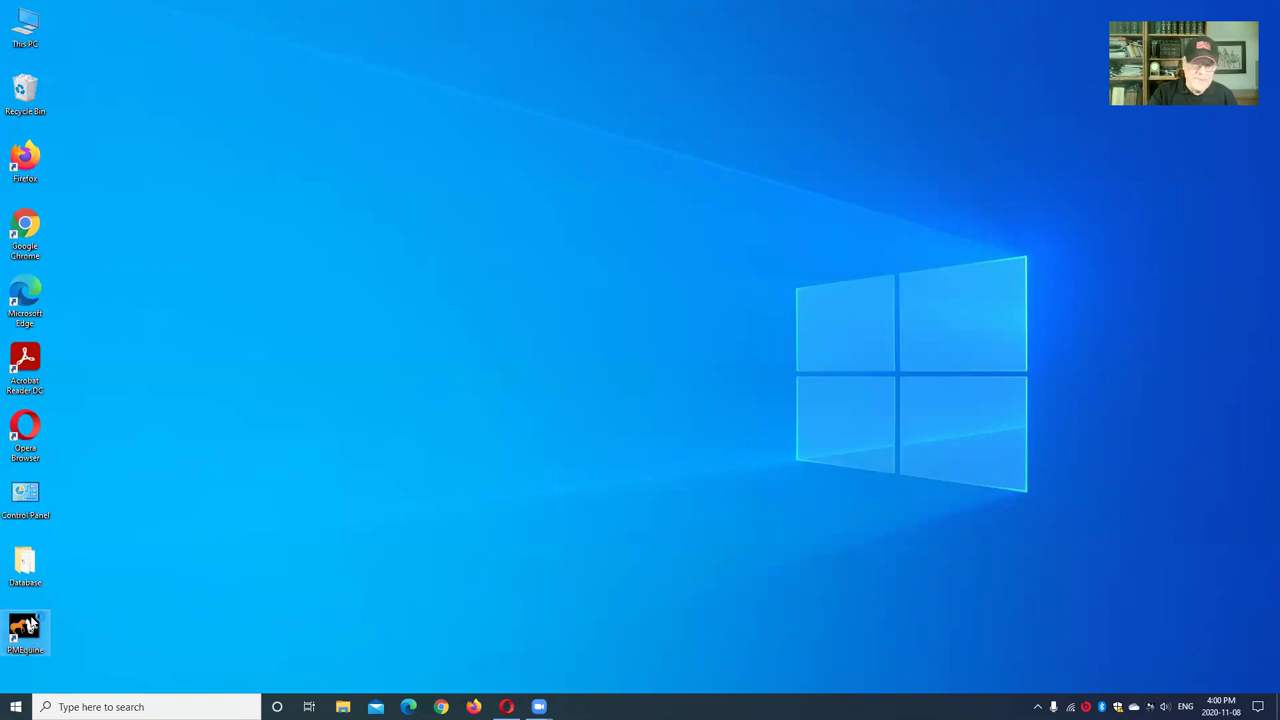
double_click(30, 623)
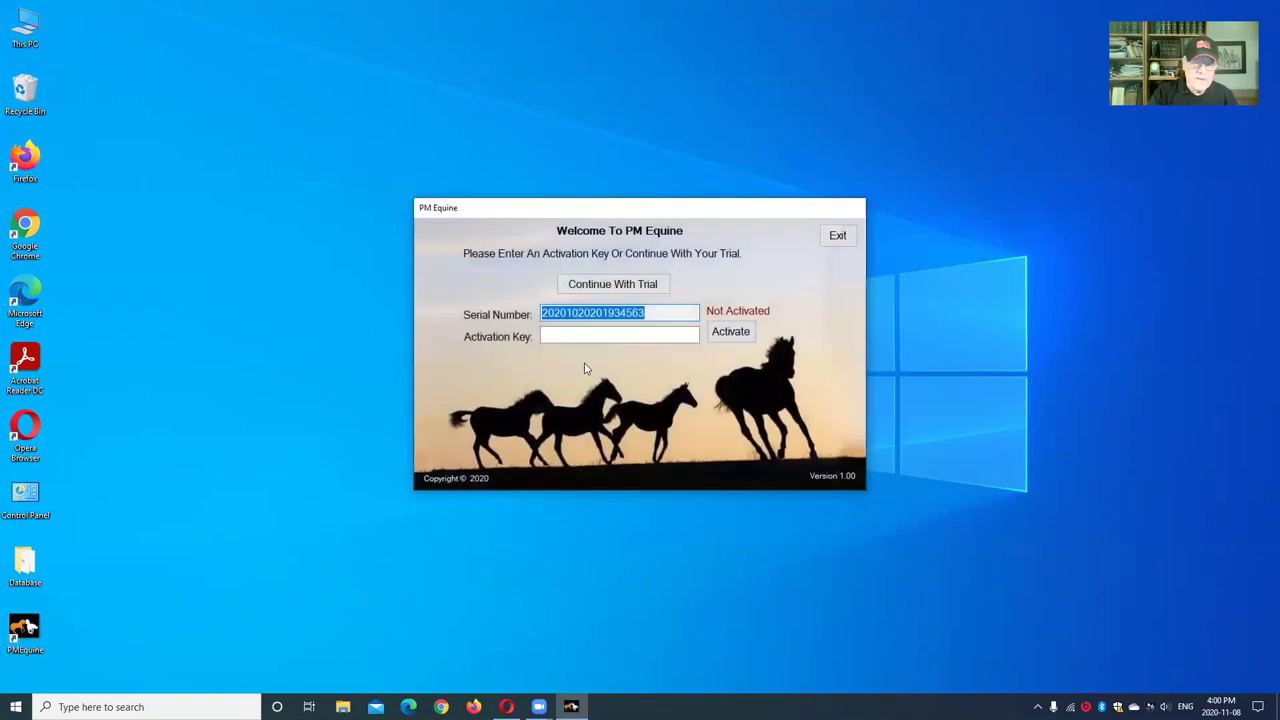
click(634, 285)
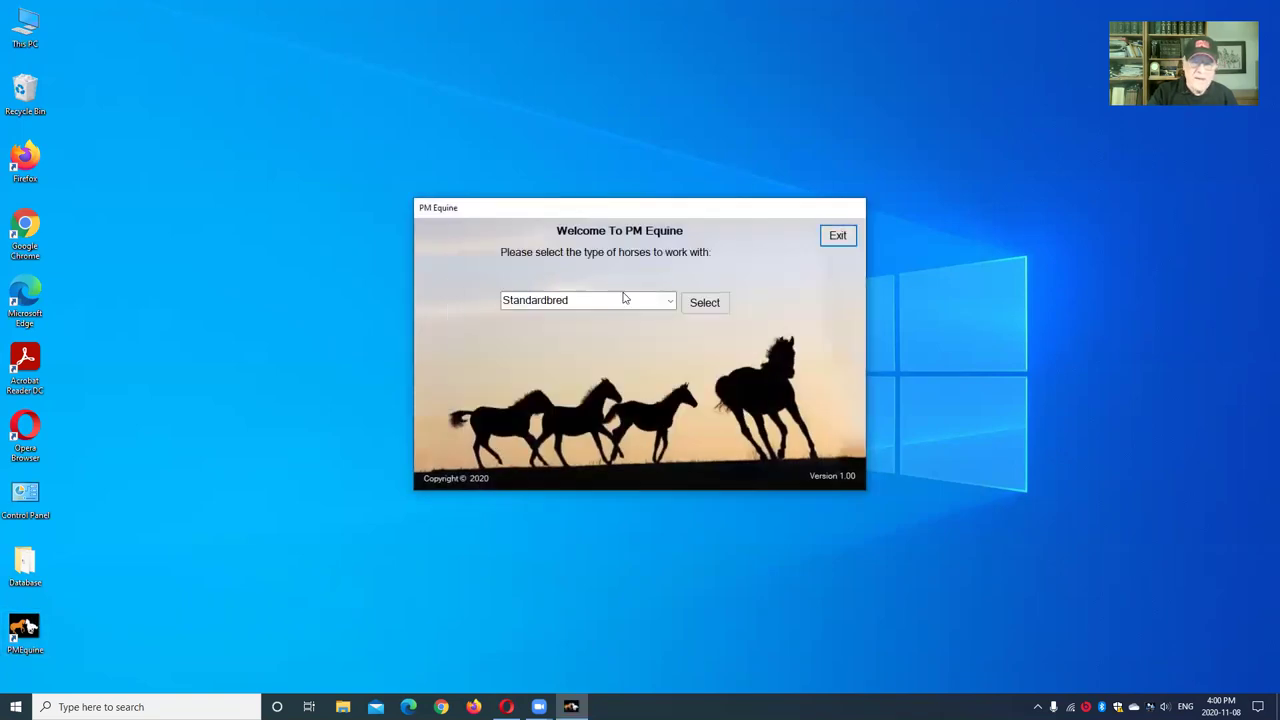
click(702, 302)
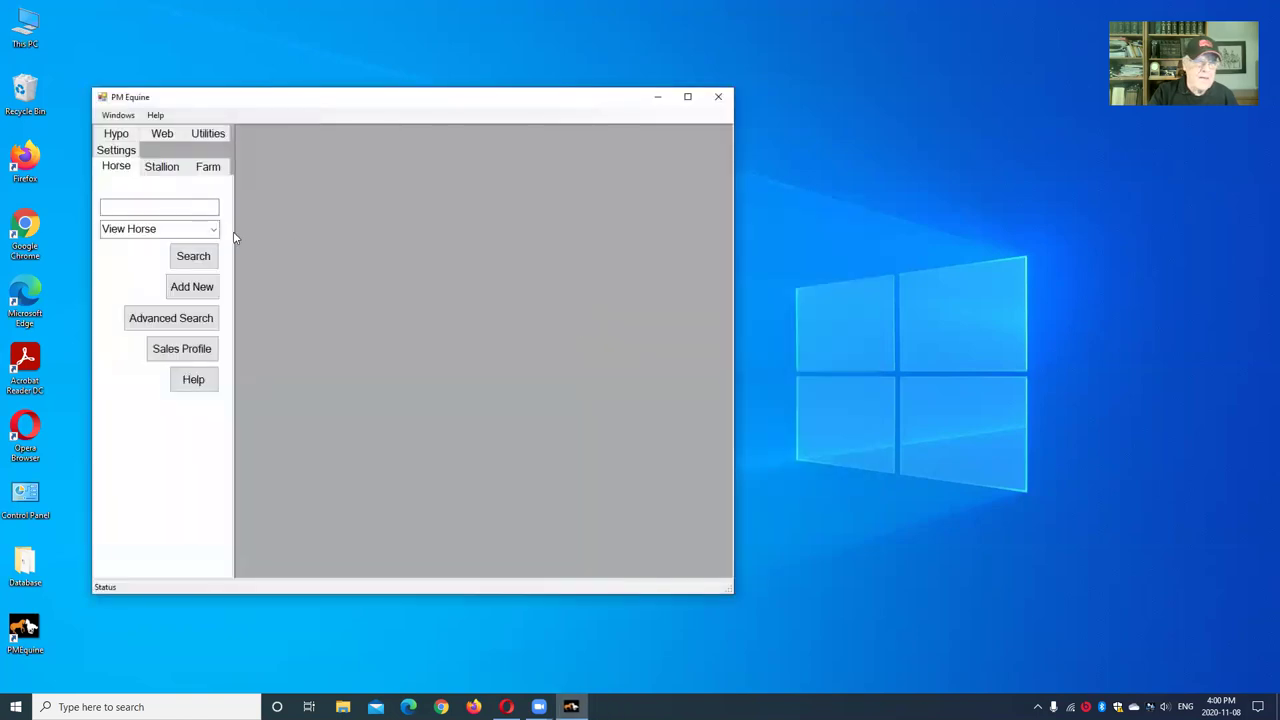
- Search the horses for propulsion and view the details of the Propulsion born in 2011
click(171, 208)
text(propul)
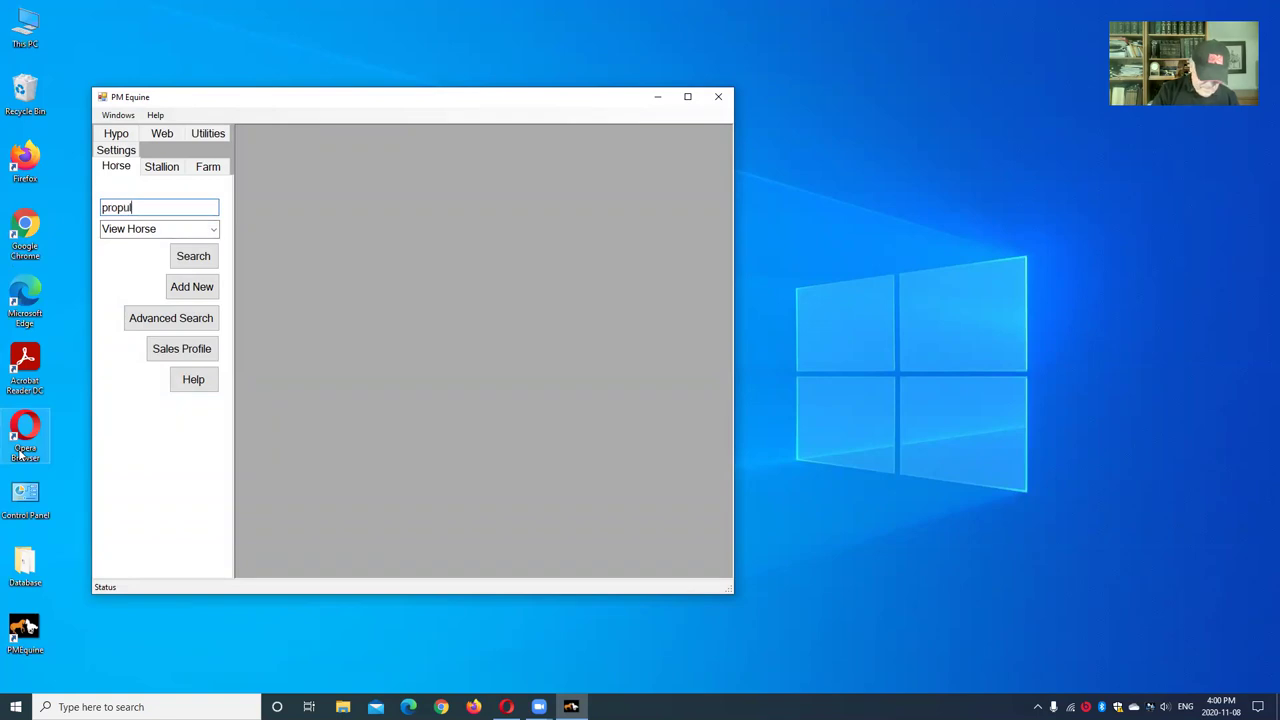
text(sion)
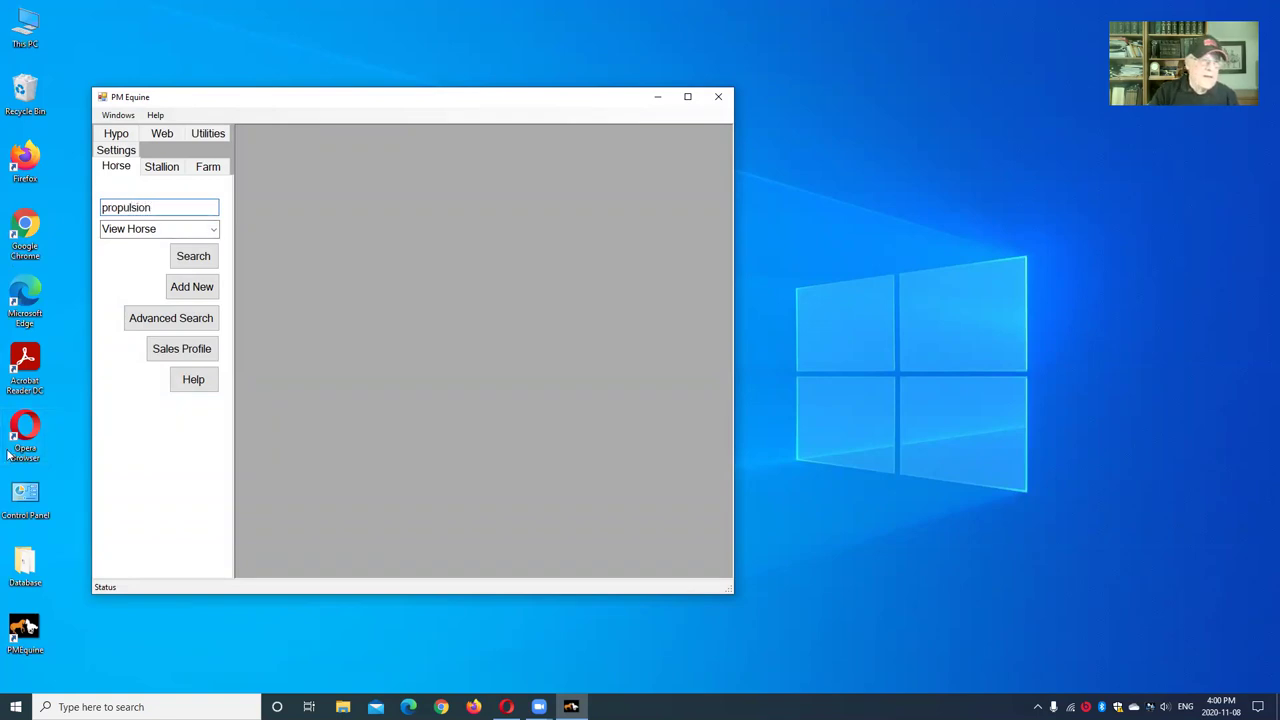
click(207, 260)
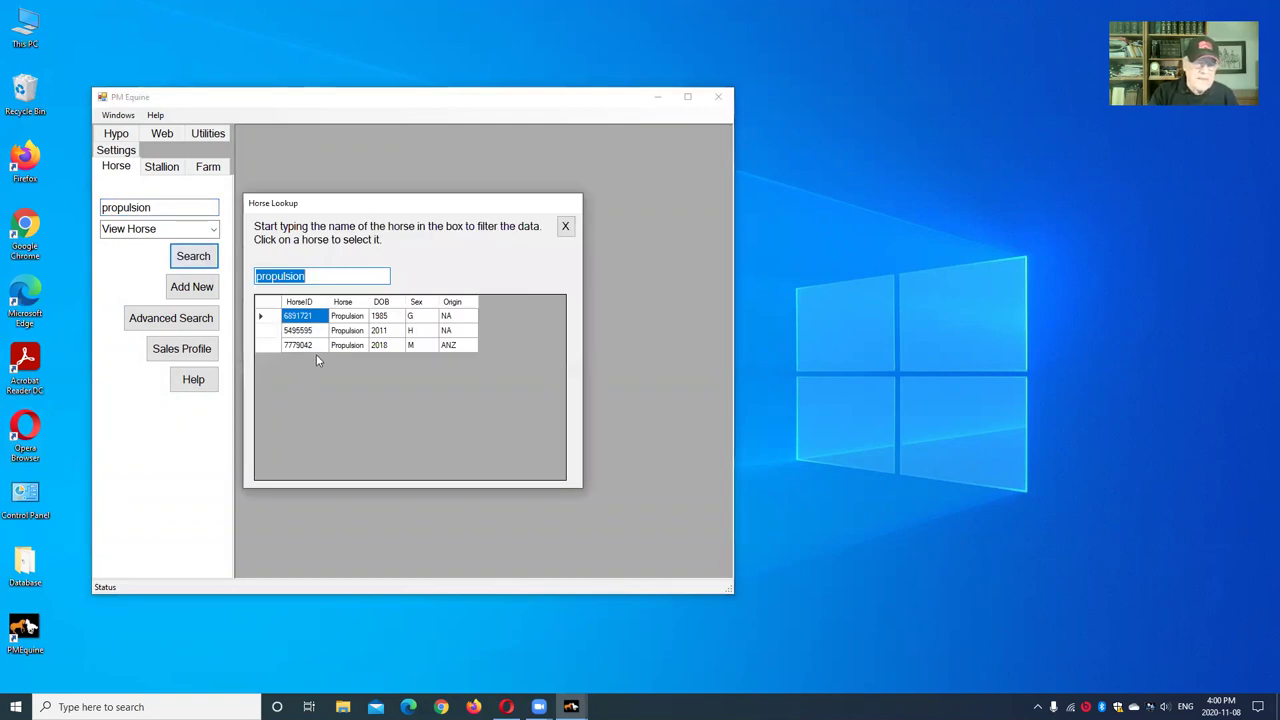
click(303, 331)
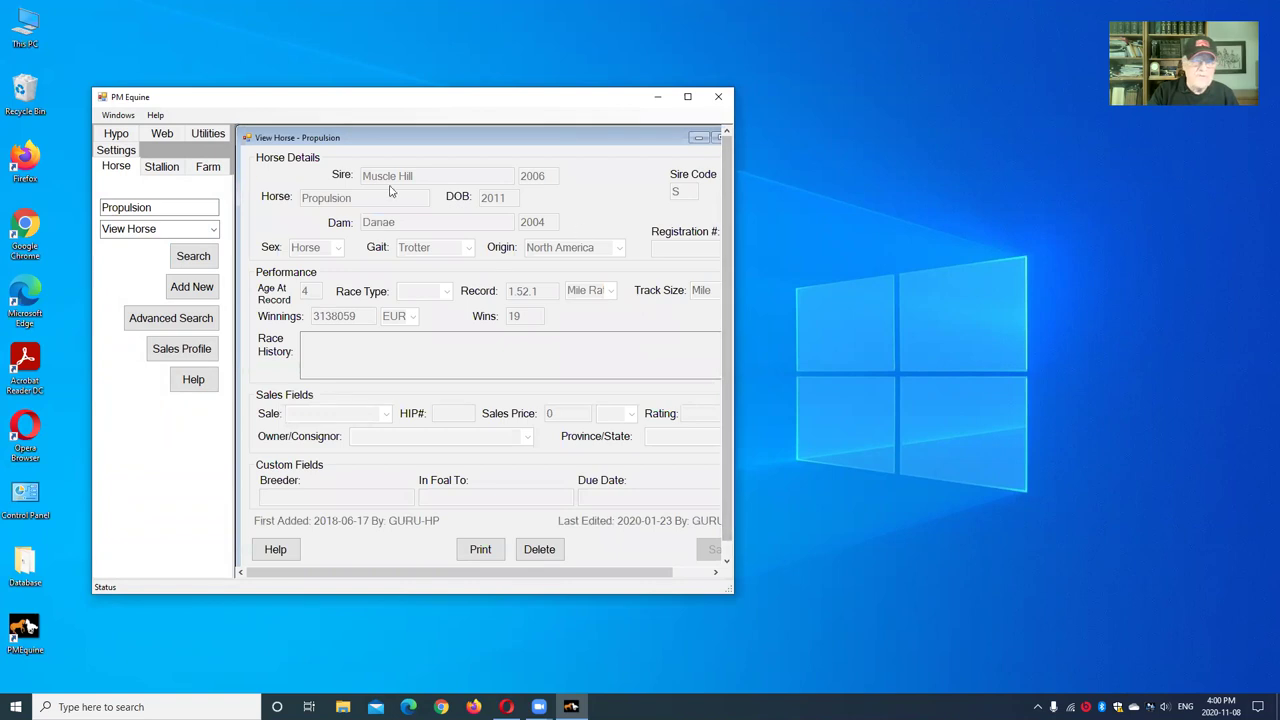
click(211, 230)
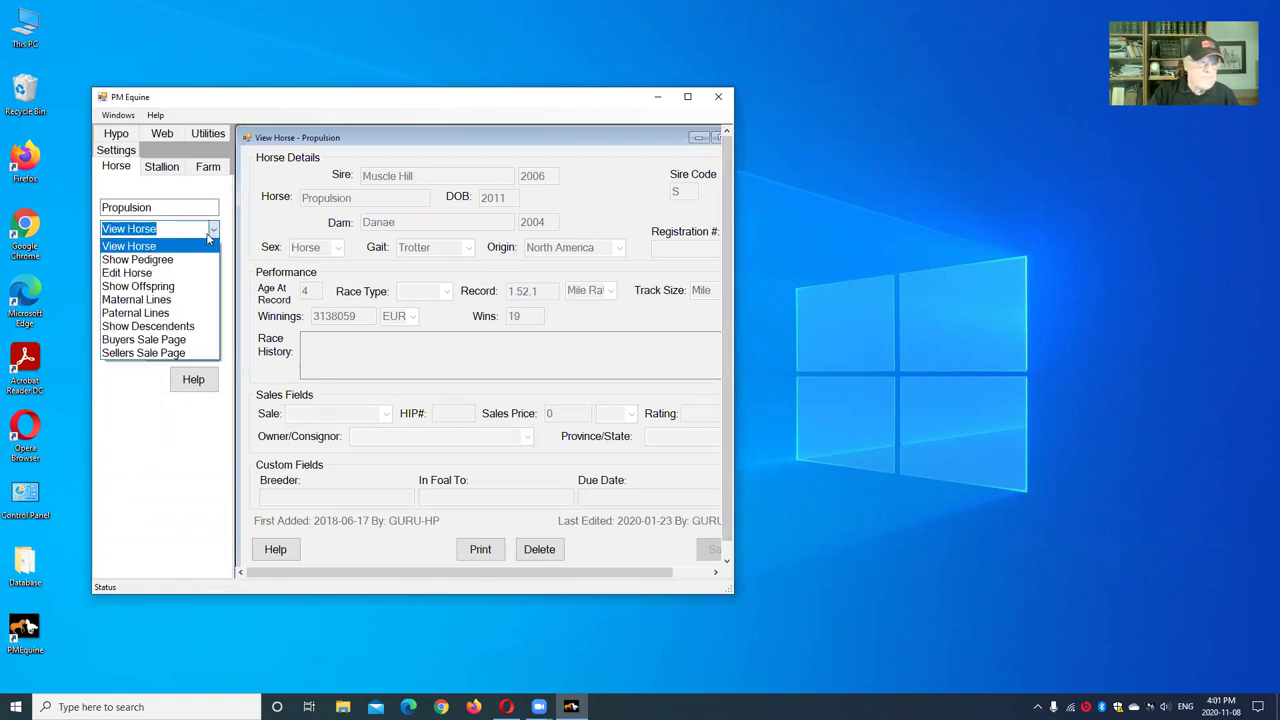
- Search the stallions for propulsion and show the Sire Profile of the Propulsion born in 2011
click(175, 172)
click(175, 172)
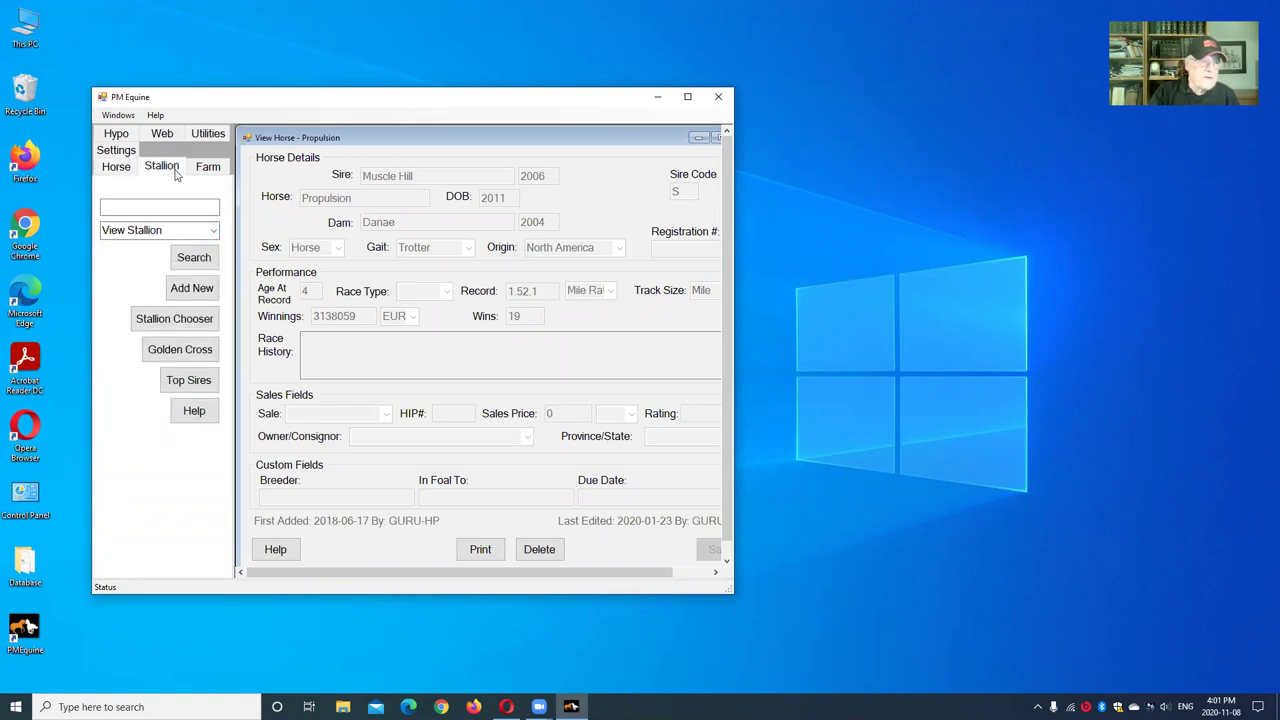
click(156, 206)
text(propulsion)
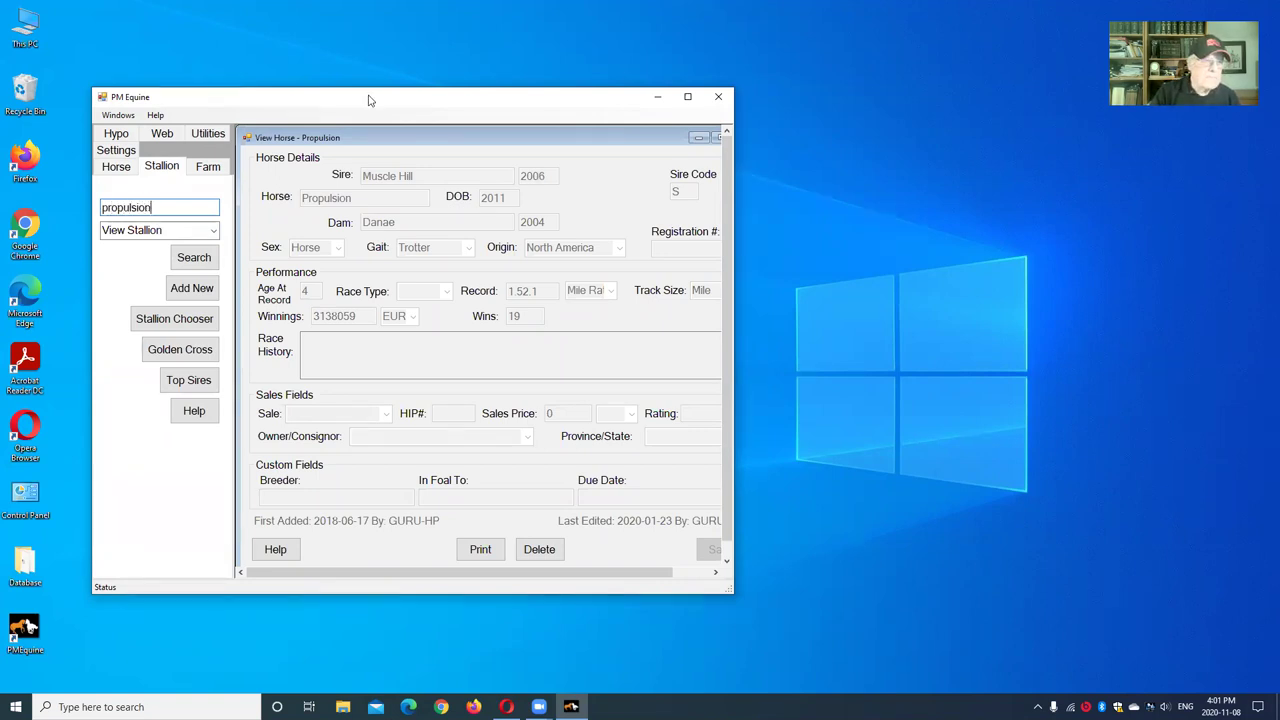
click(196, 230)
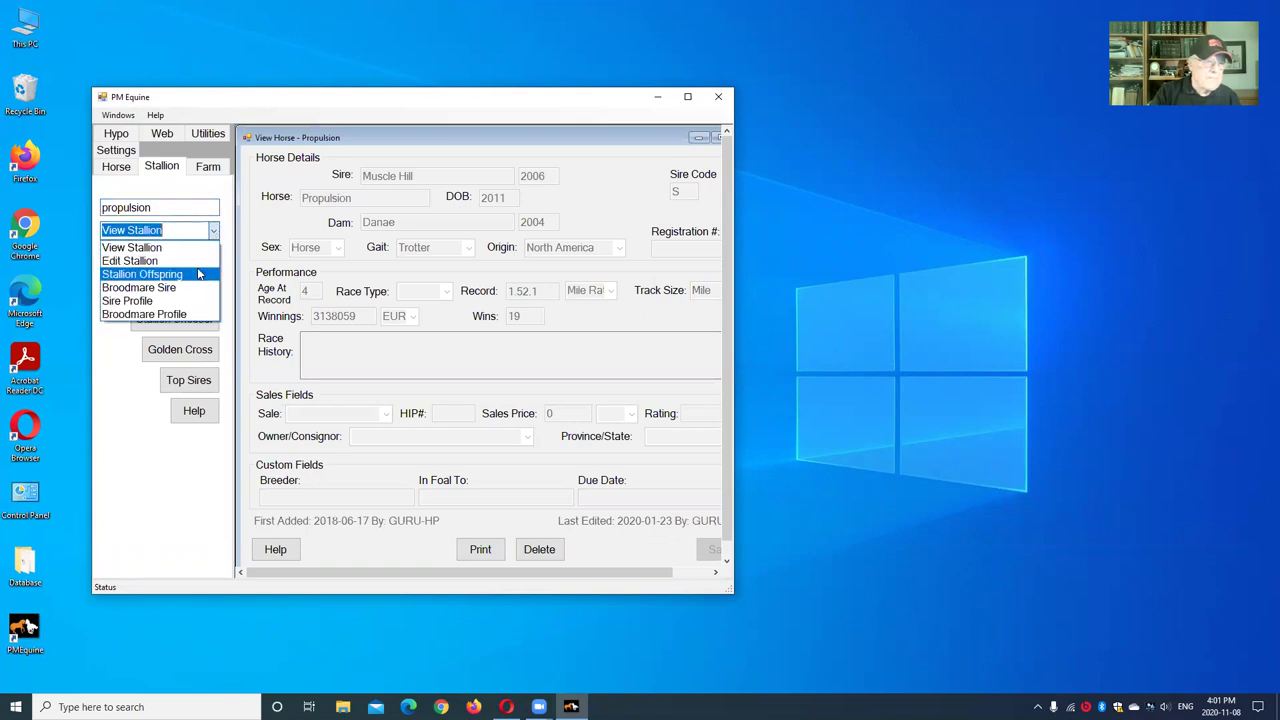
click(155, 300)
click(188, 262)
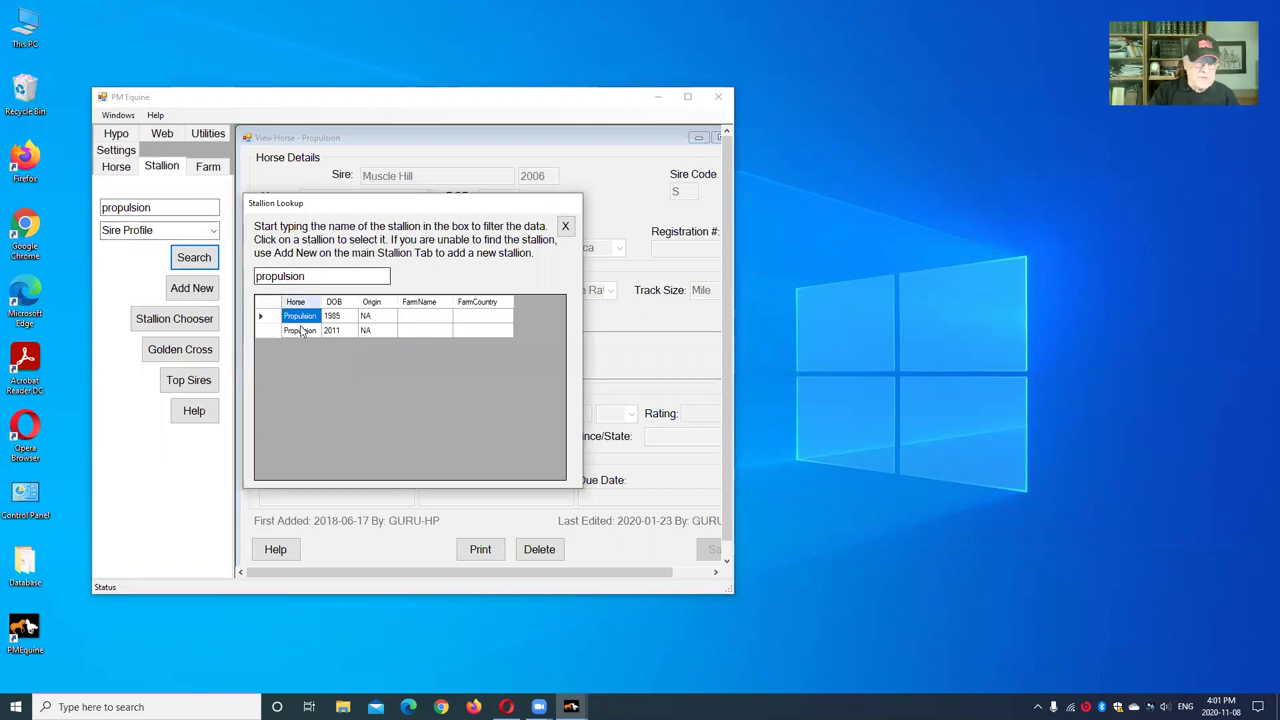
click(300, 330)
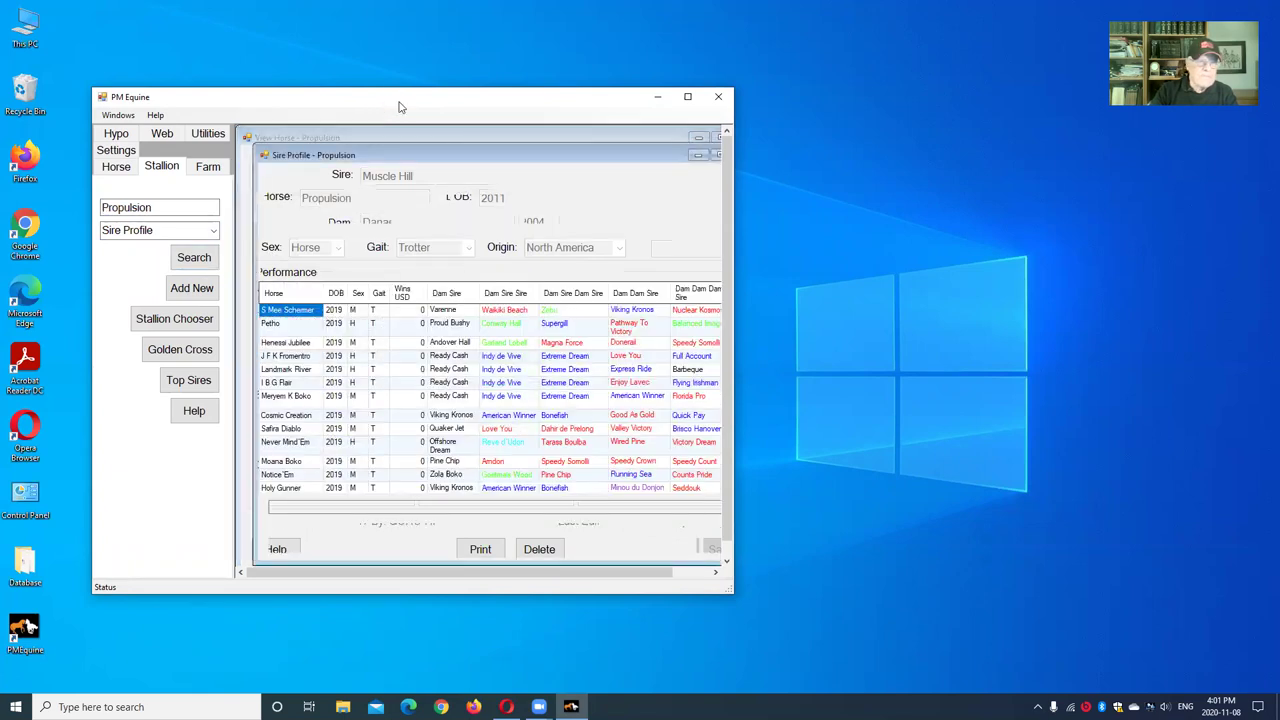
- Move and enlarge the program window and heighten Propulsion's sire profile to fit more of its listed horses
drag(396, 101, 385, 39)
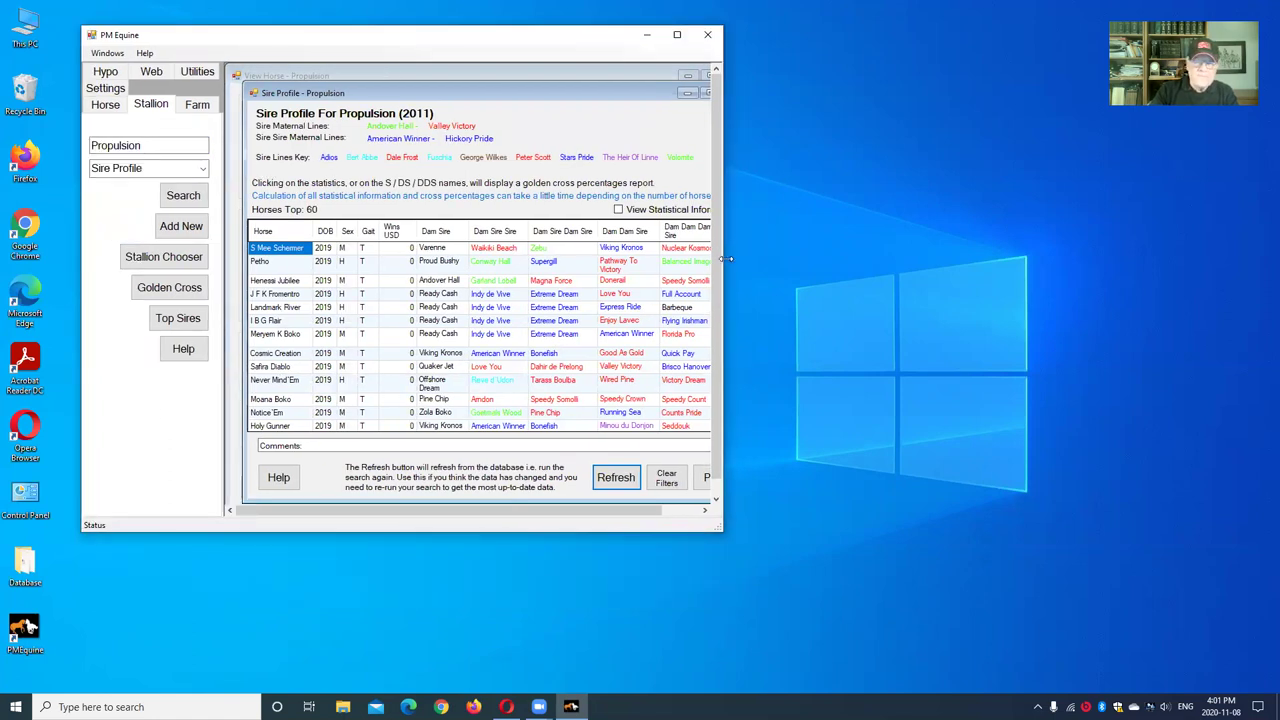
drag(727, 259, 856, 259)
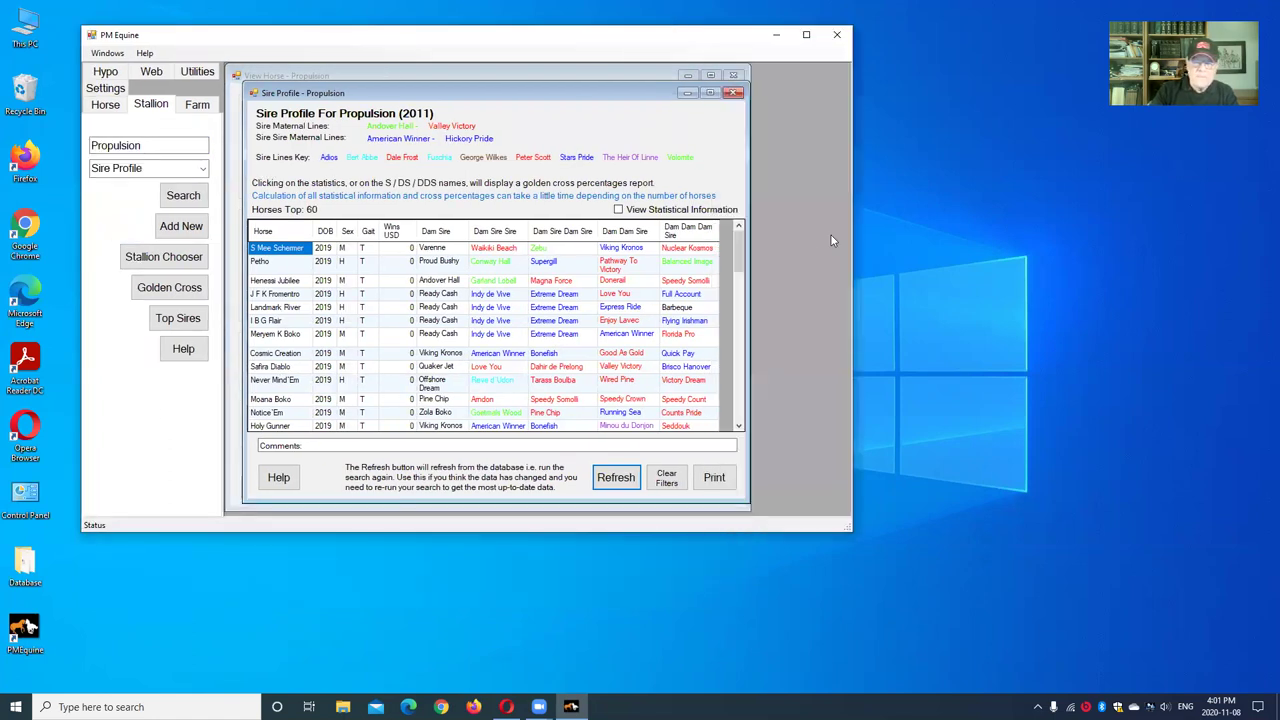
double_click(589, 532)
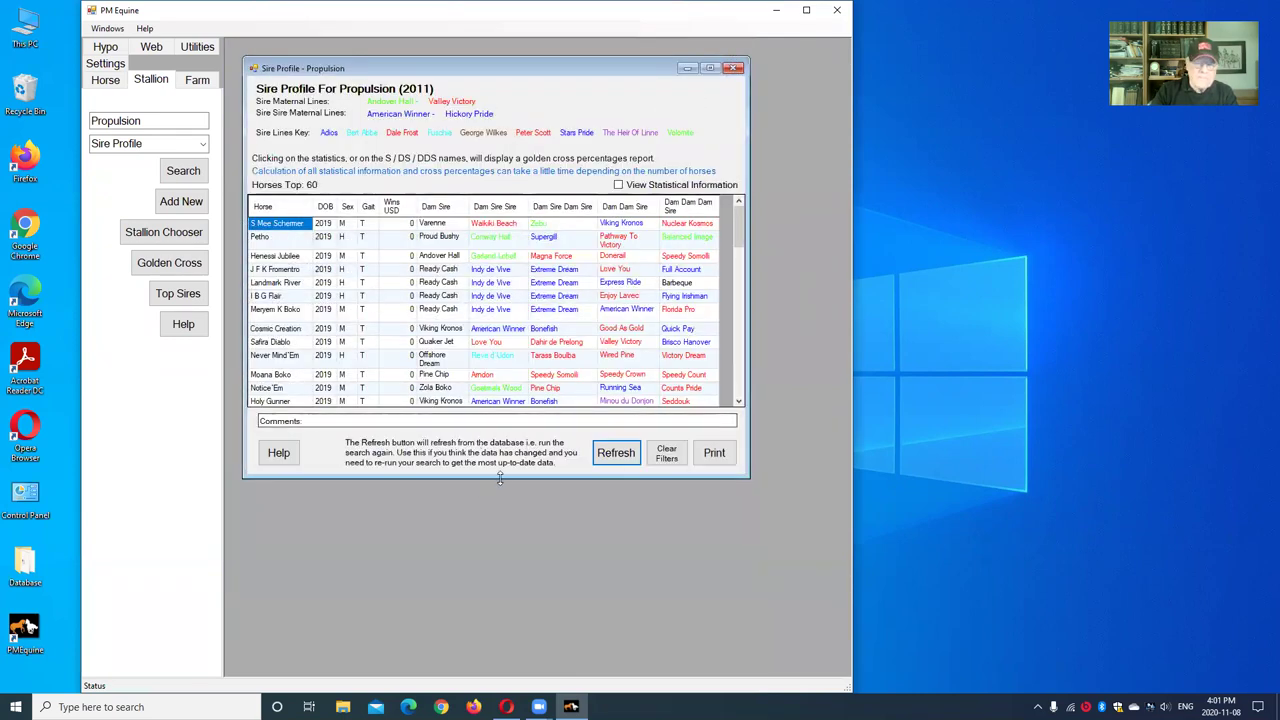
drag(502, 478, 517, 672)
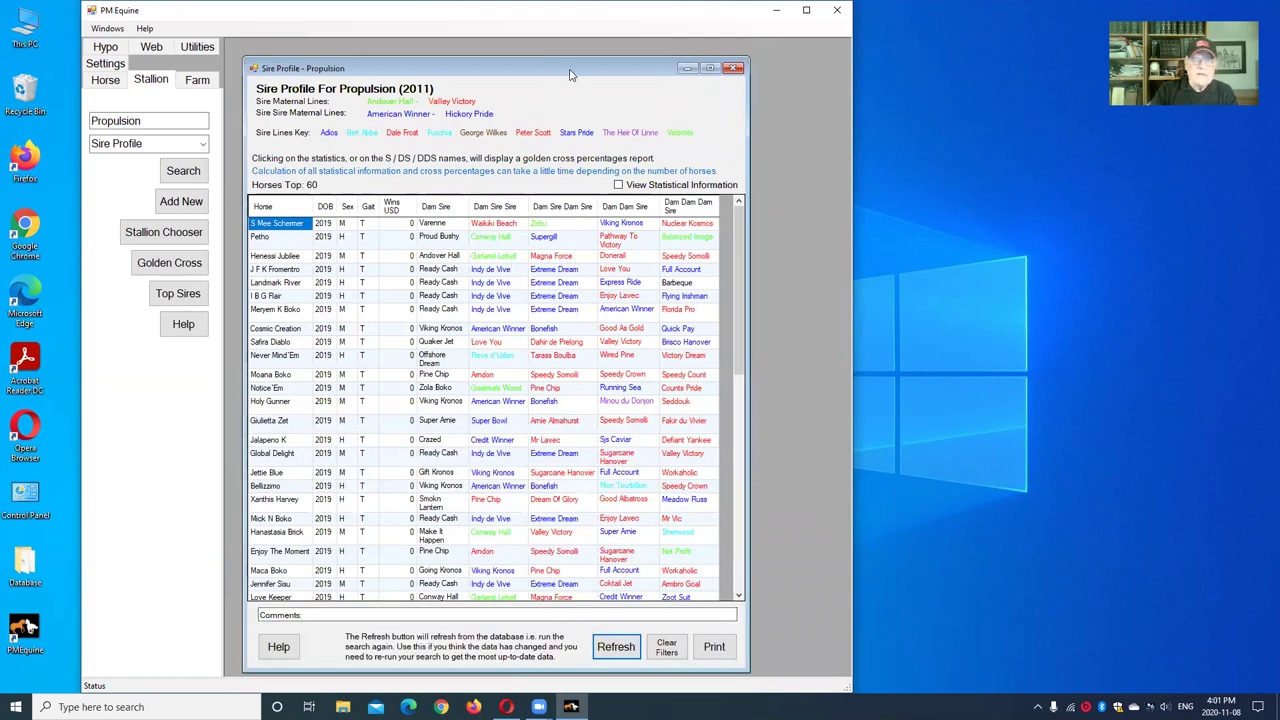
drag(574, 68, 578, 63)
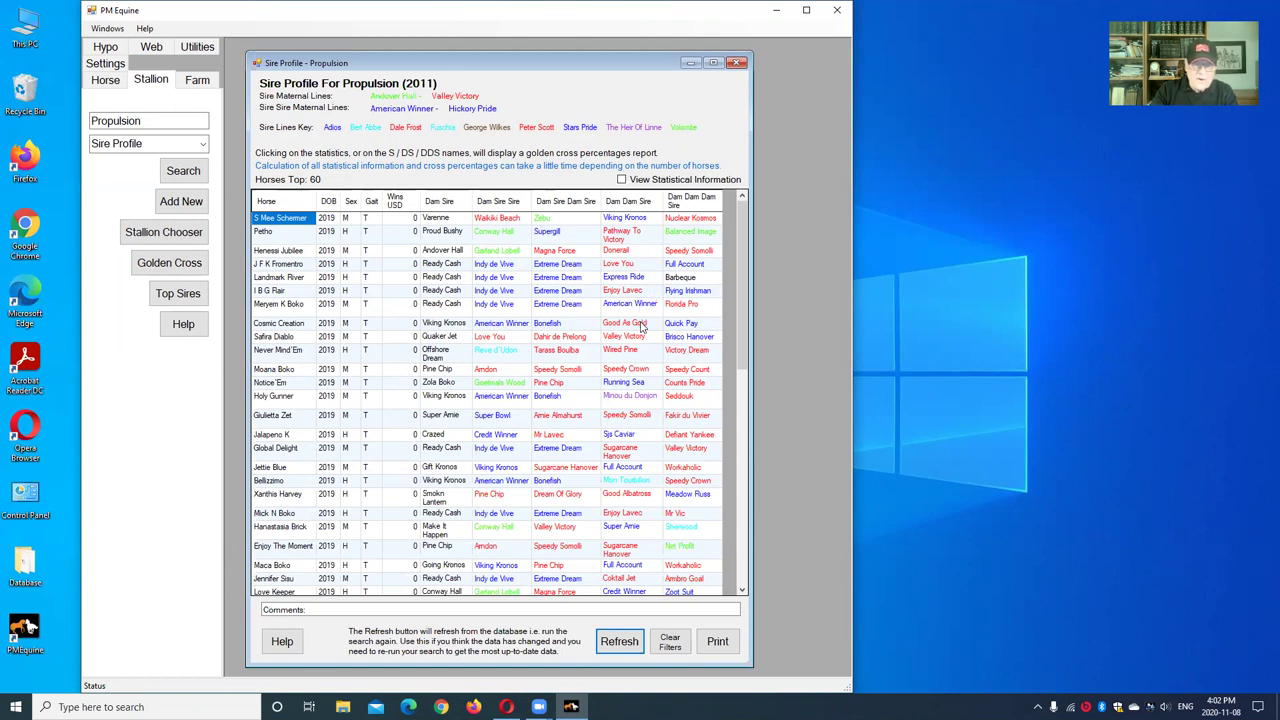
- Show the pedigree of Dahir de Prelong, the dam sire dam sire in the Safira Diablo row, examine it, and close it
right_click(576, 341)
click(633, 395)
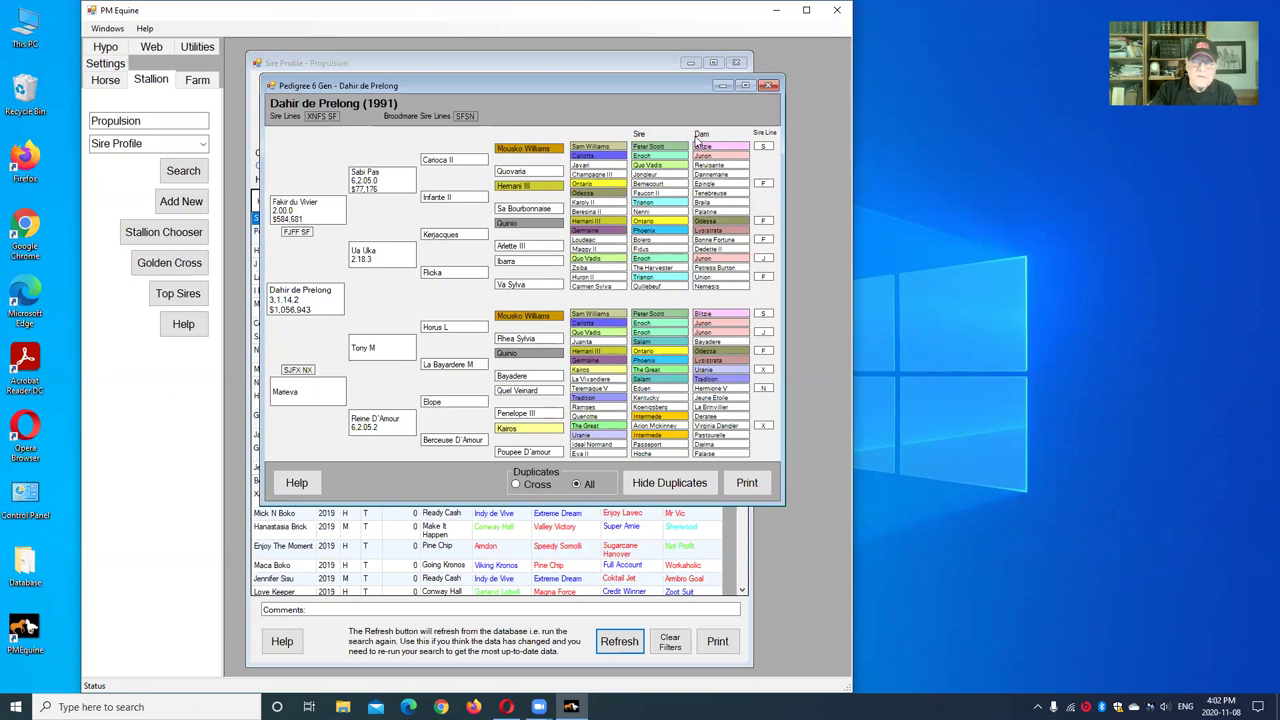
click(769, 86)
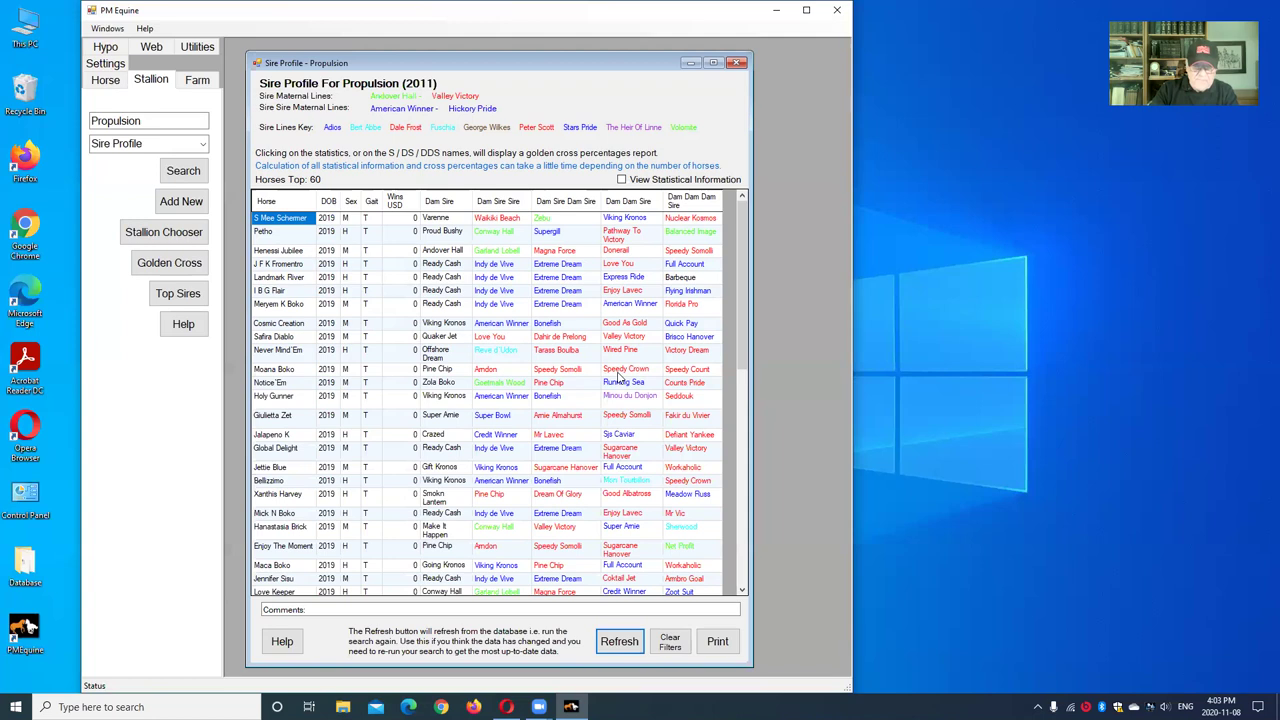
- Examine the dam sire lines of all horses listed in Propulsion's sire profile down to the last row, and close the profile
scroll(604, 538, down, 2)
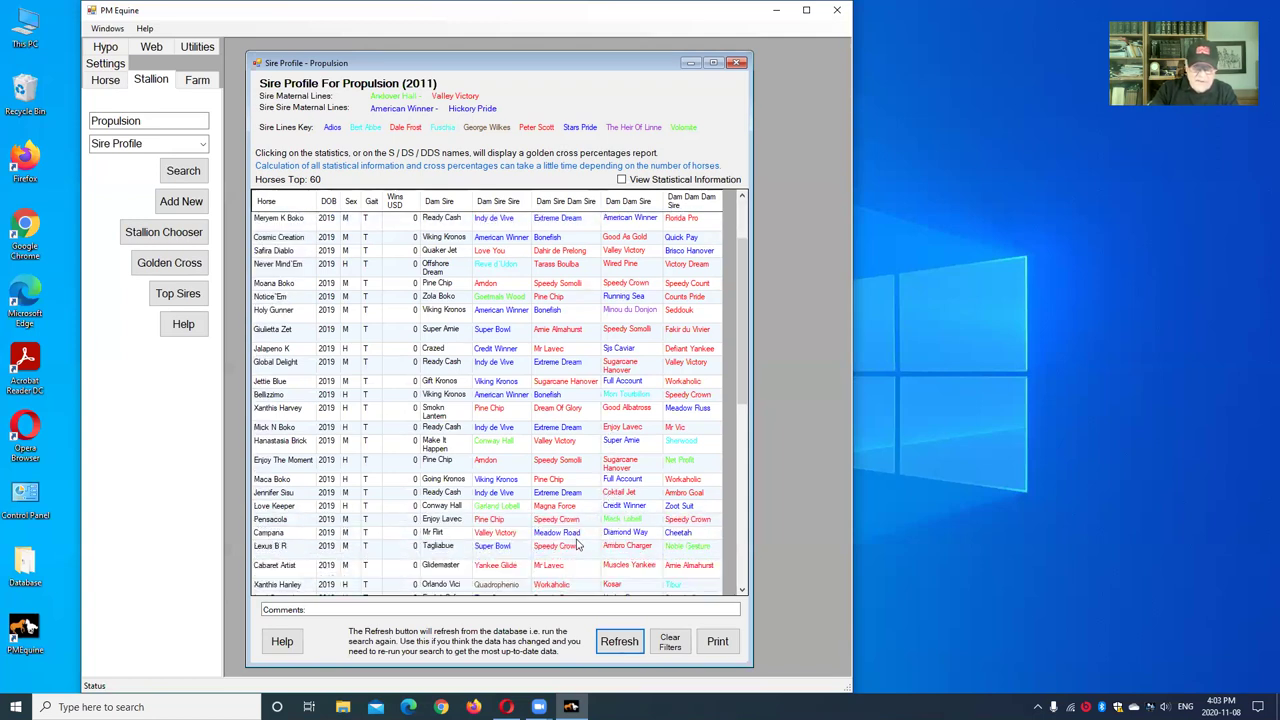
scroll(578, 555, down, 1)
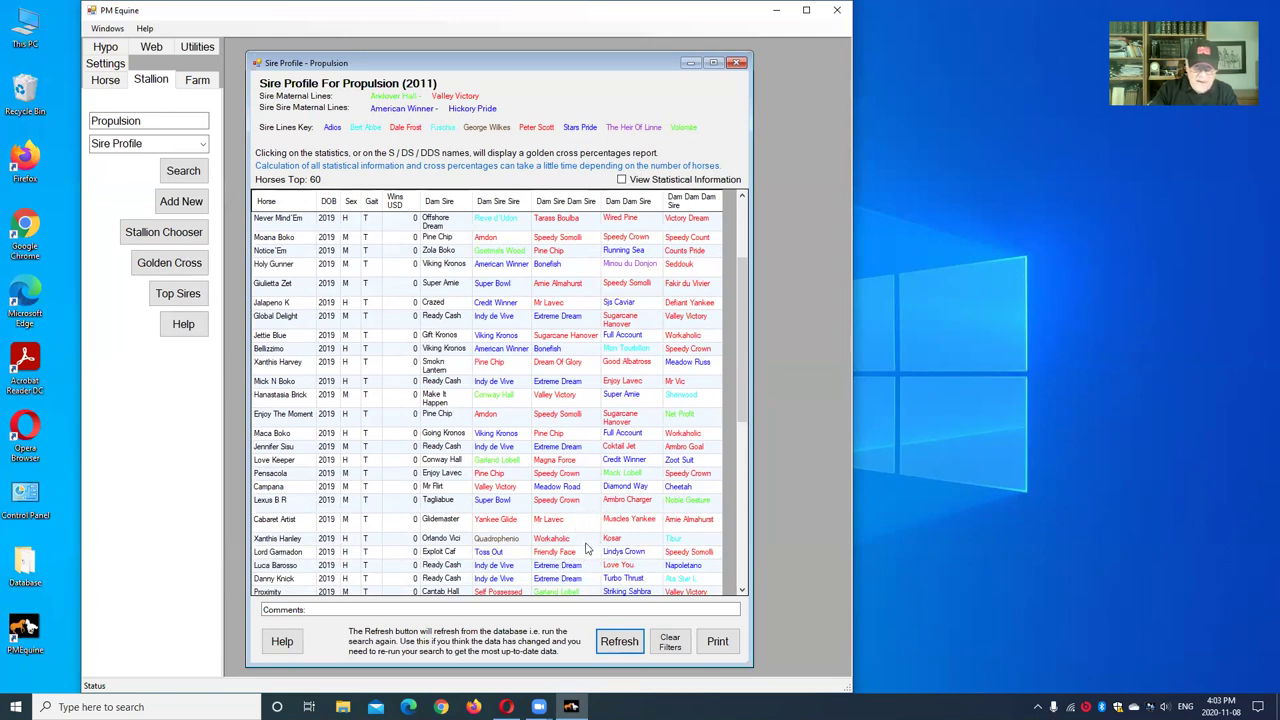
scroll(614, 560, down, 1)
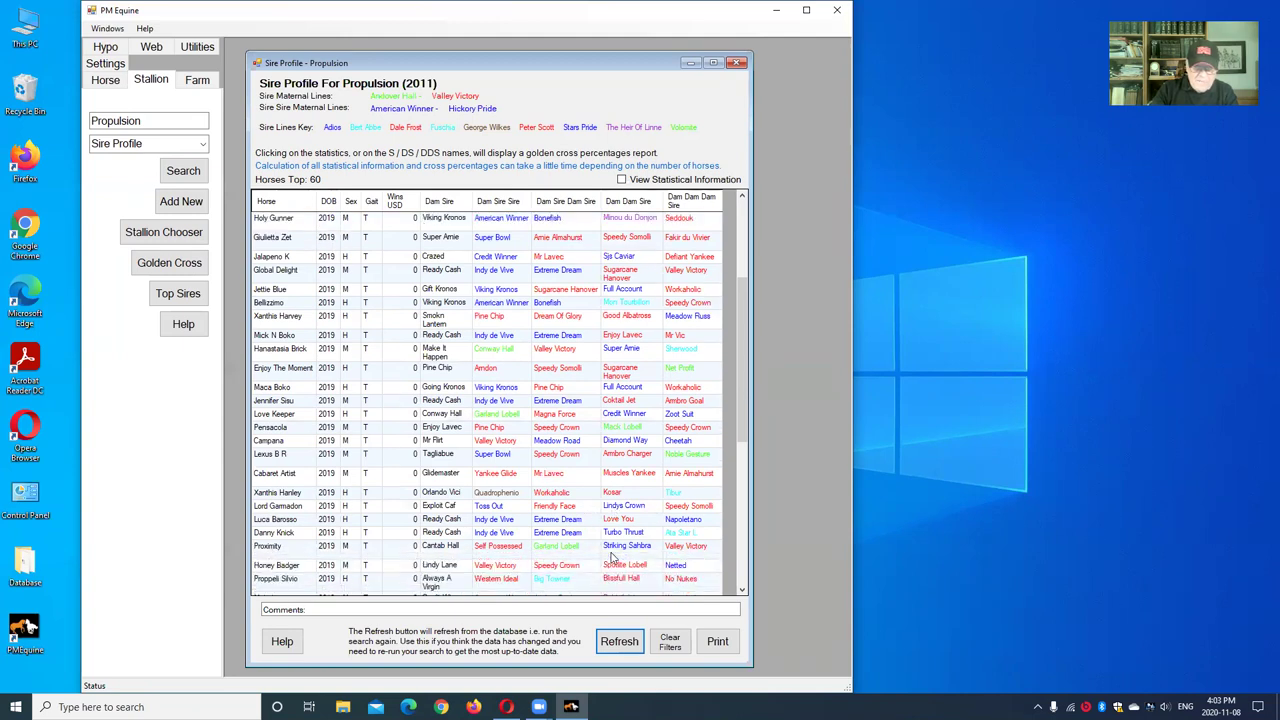
scroll(614, 557, down, 2)
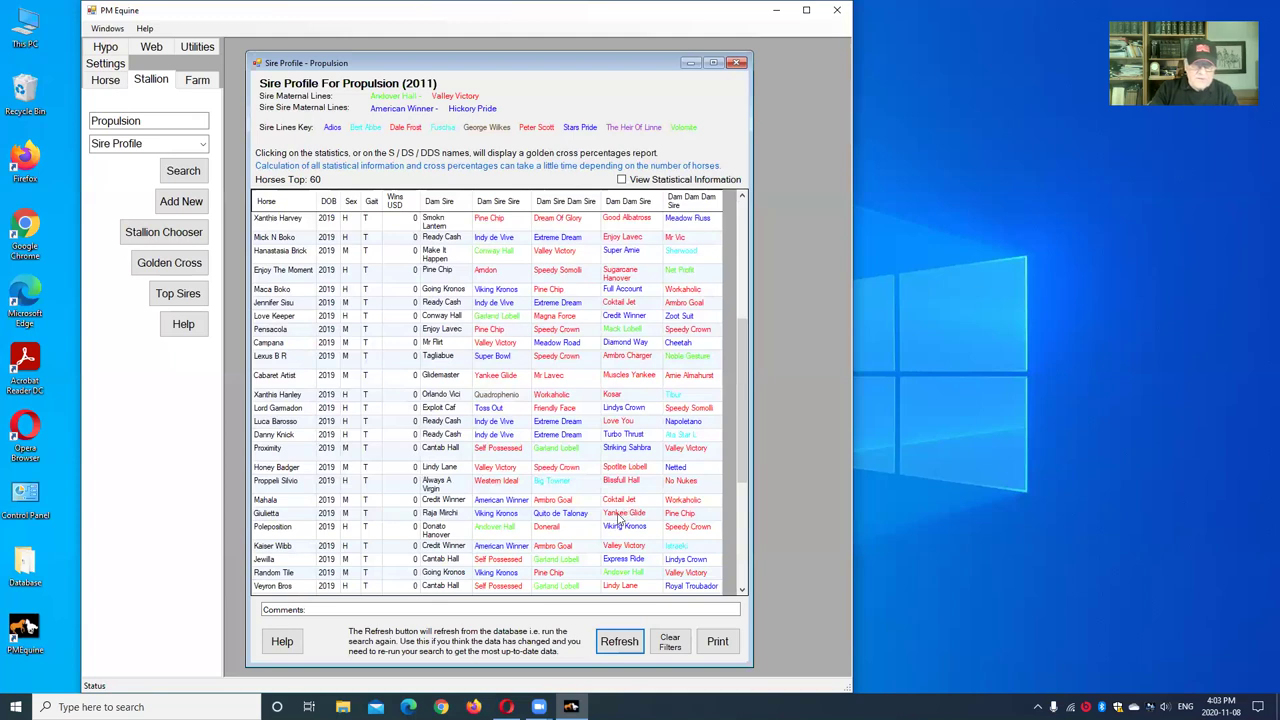
scroll(598, 549, down, 3)
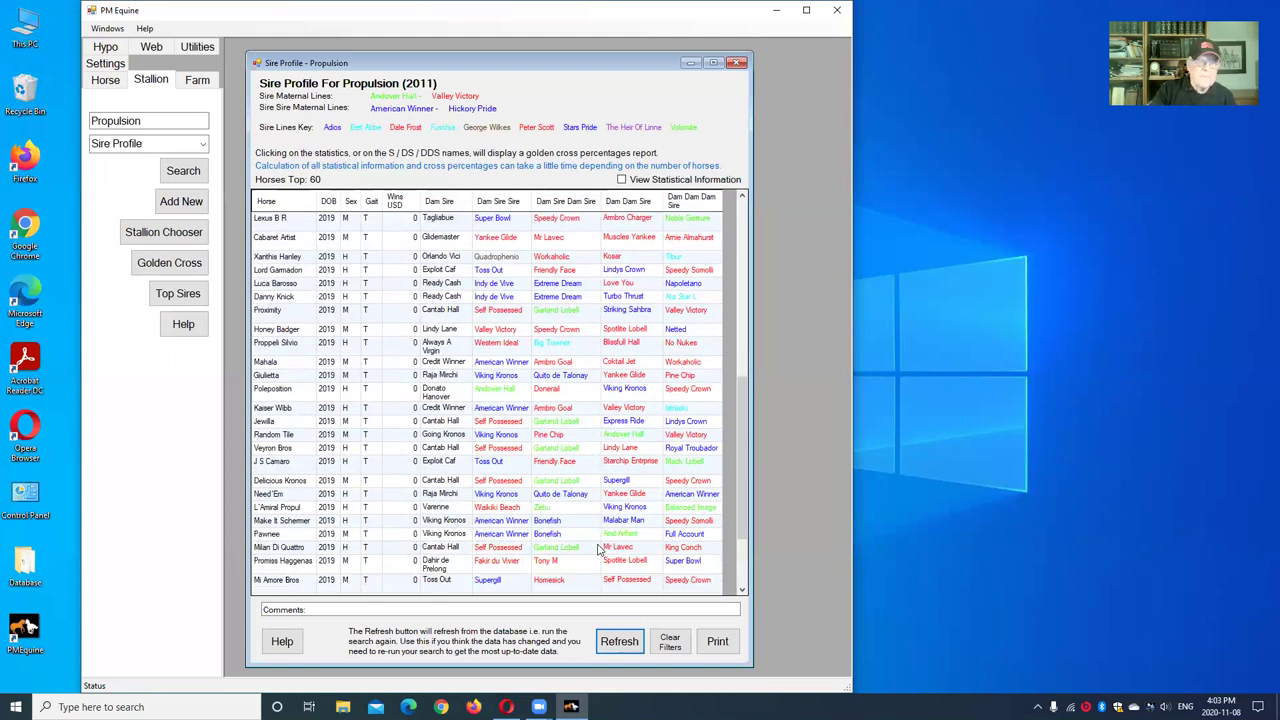
scroll(598, 549, down, 3)
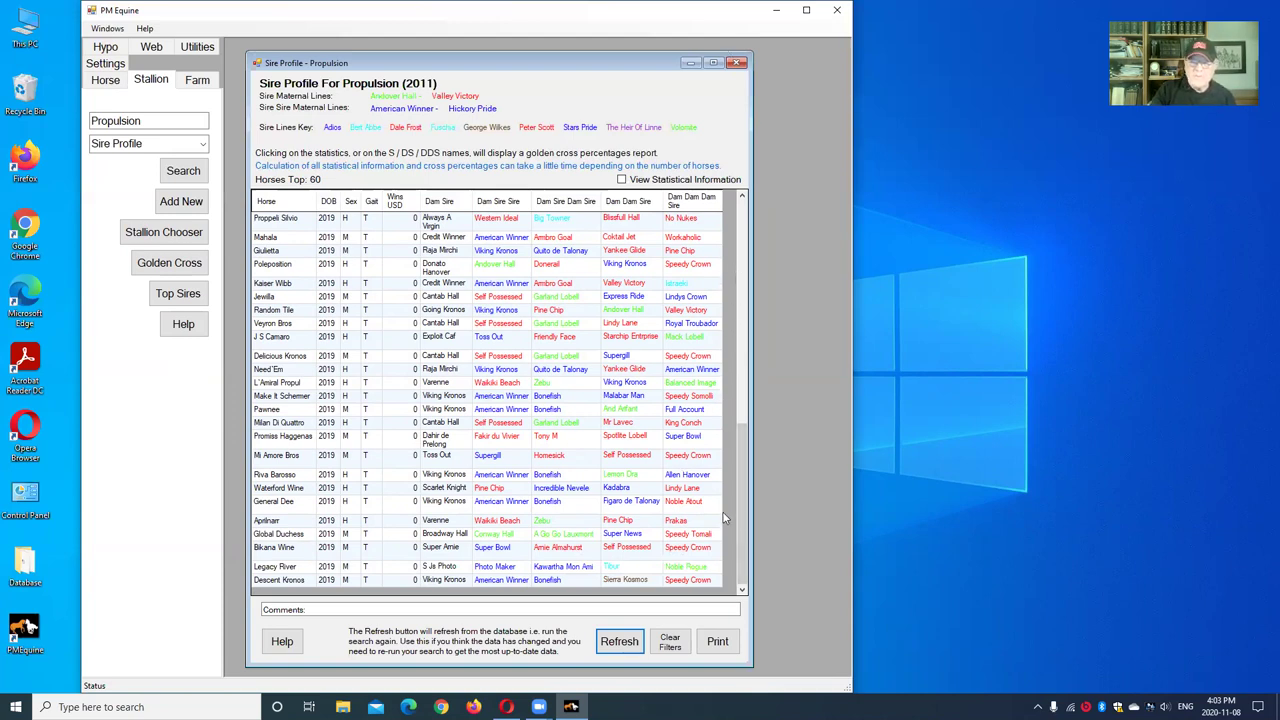
drag(737, 487, 753, 174)
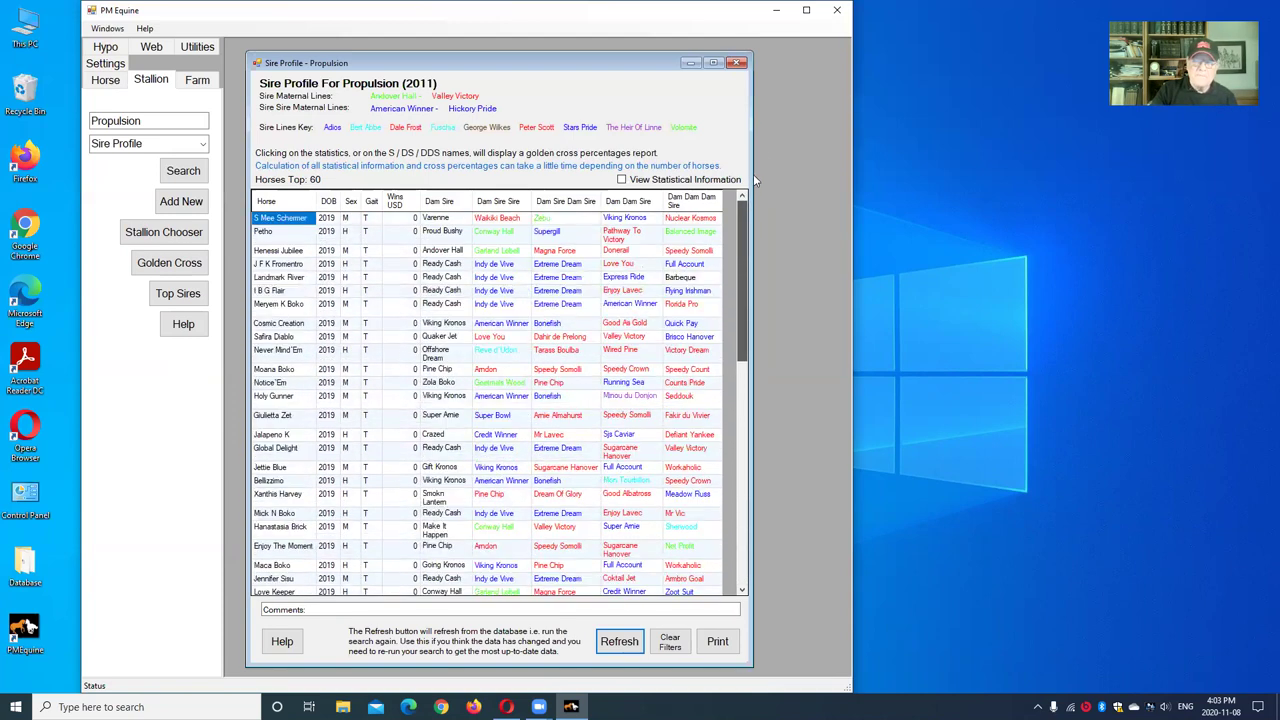
click(736, 64)
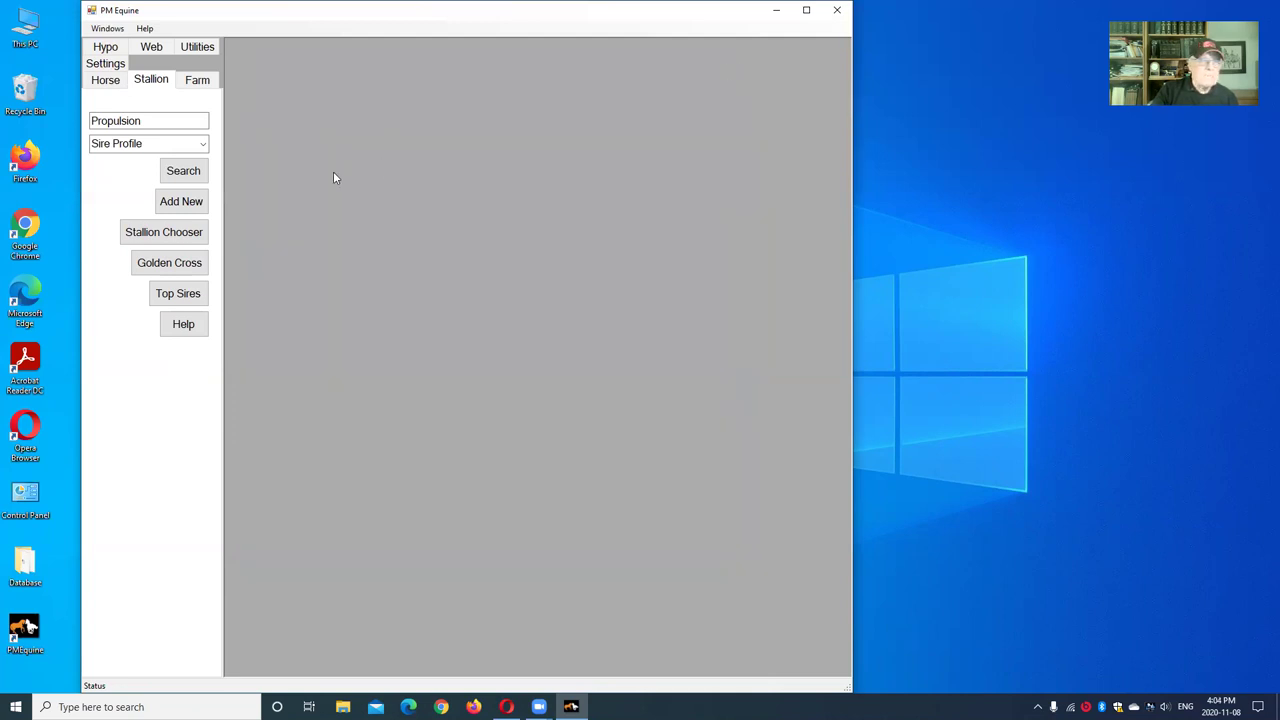